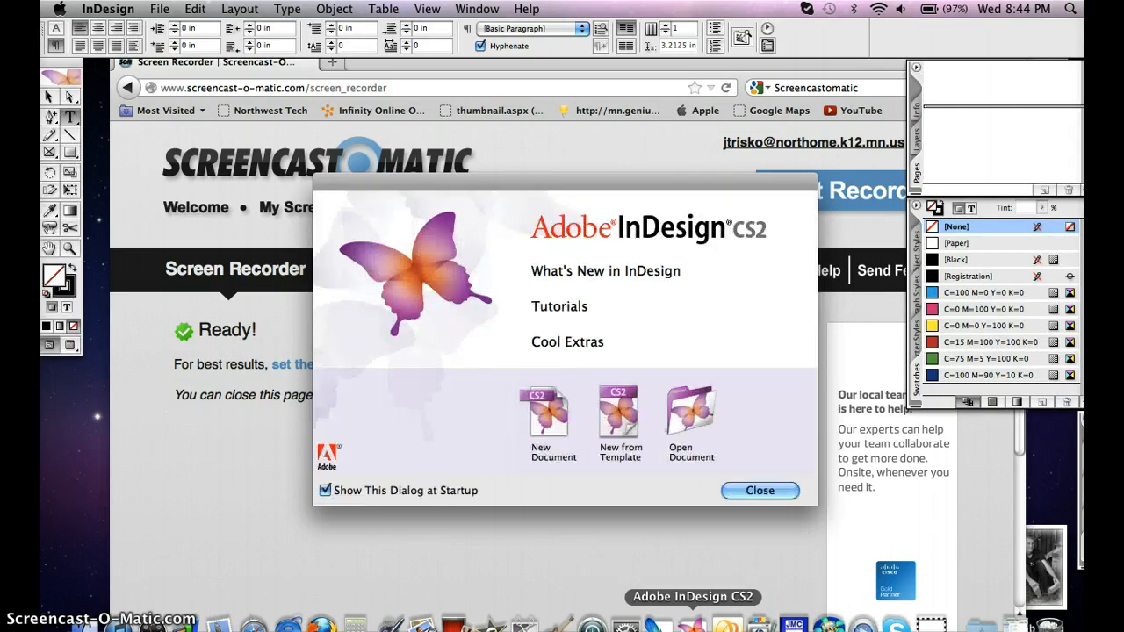
Create a new one-page Letter document in landscape orientation, 11 in wide by 8.5 in high
left_click(549, 418)
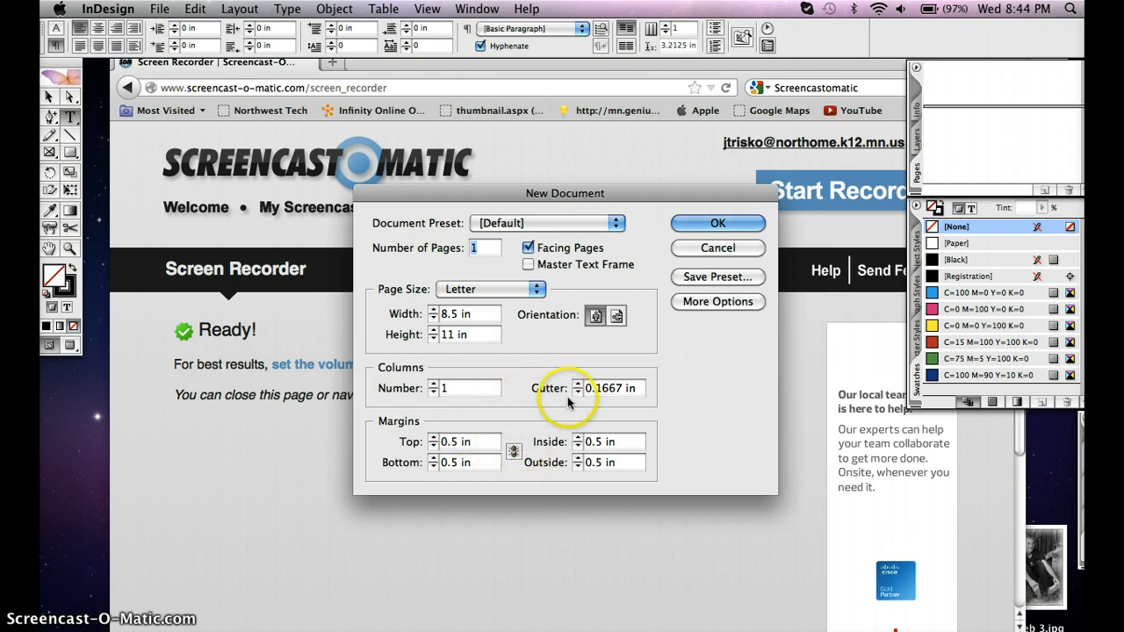
left_click(617, 318)
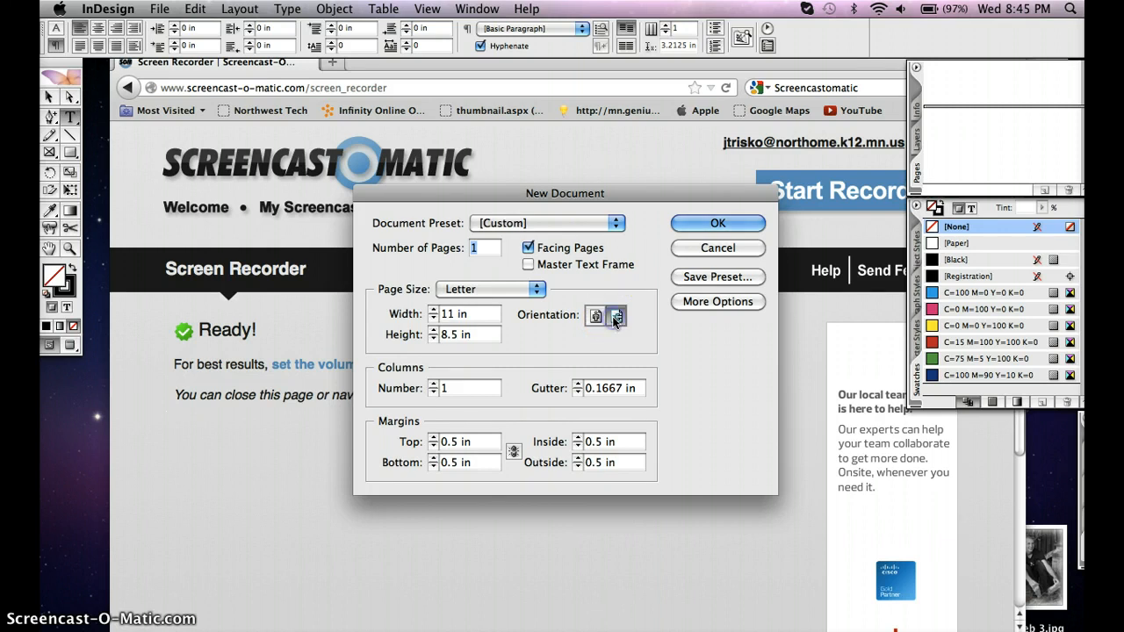
left_click(710, 225)
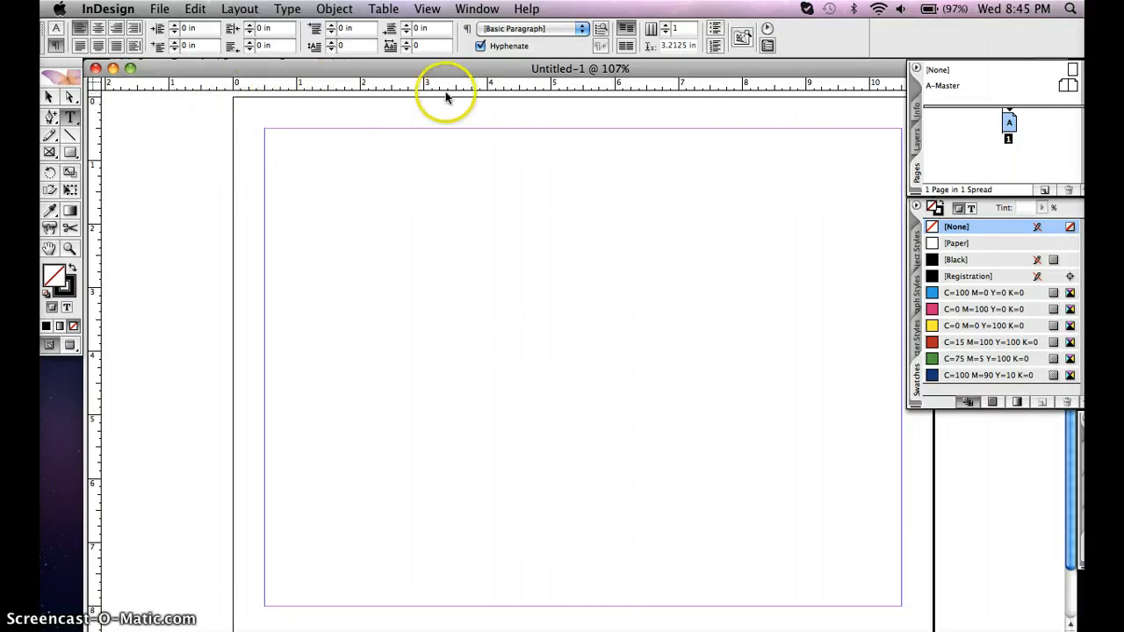
Set the horizontal ruler units to Inches in the Units & Increments preferences and accept the settings
left_click(107, 7)
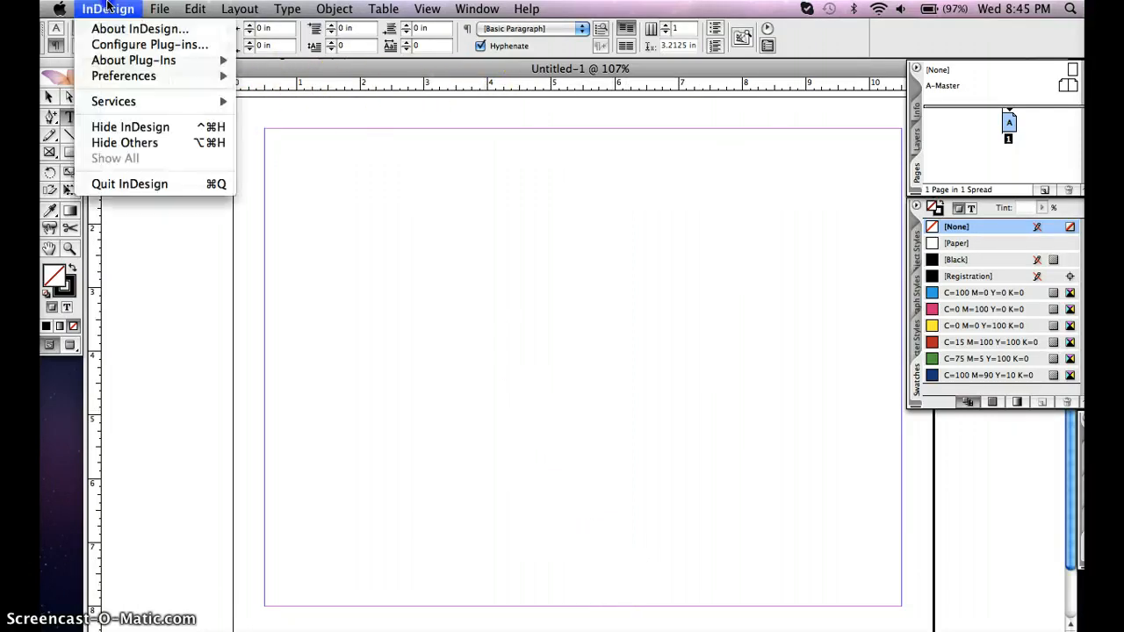
mouse_move(121, 78)
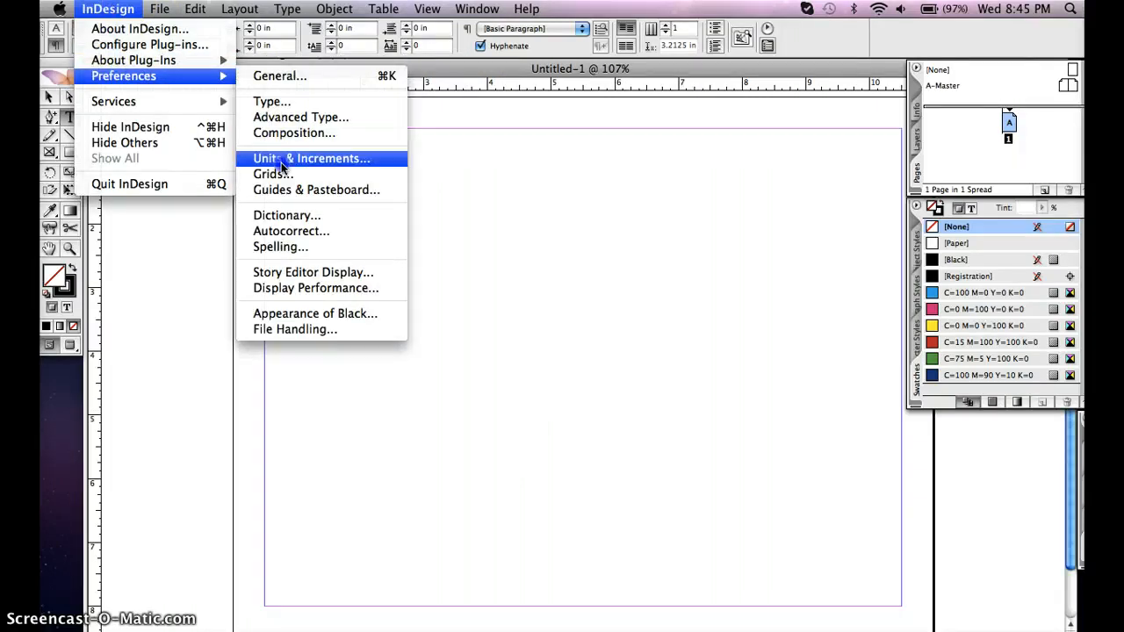
left_click(281, 161)
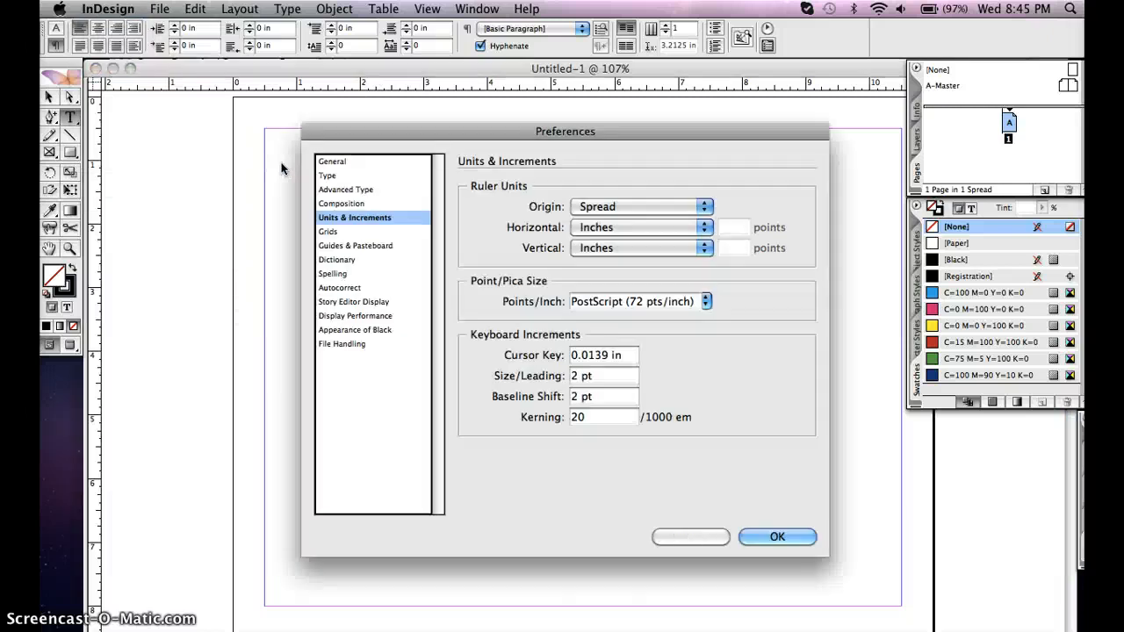
left_click(603, 228)
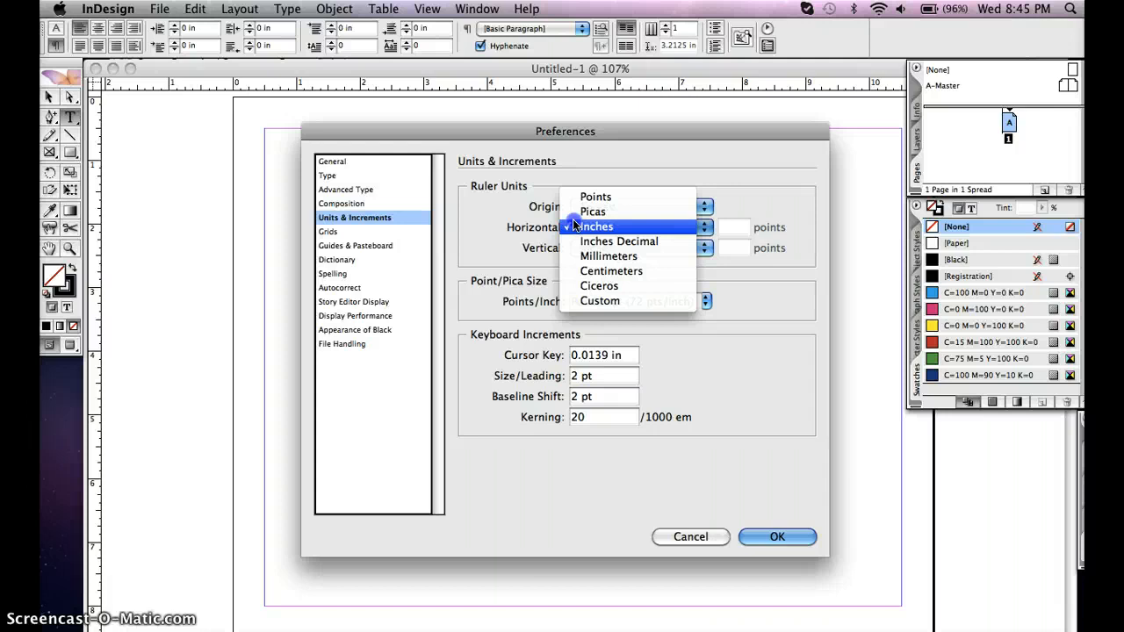
left_click(575, 226)
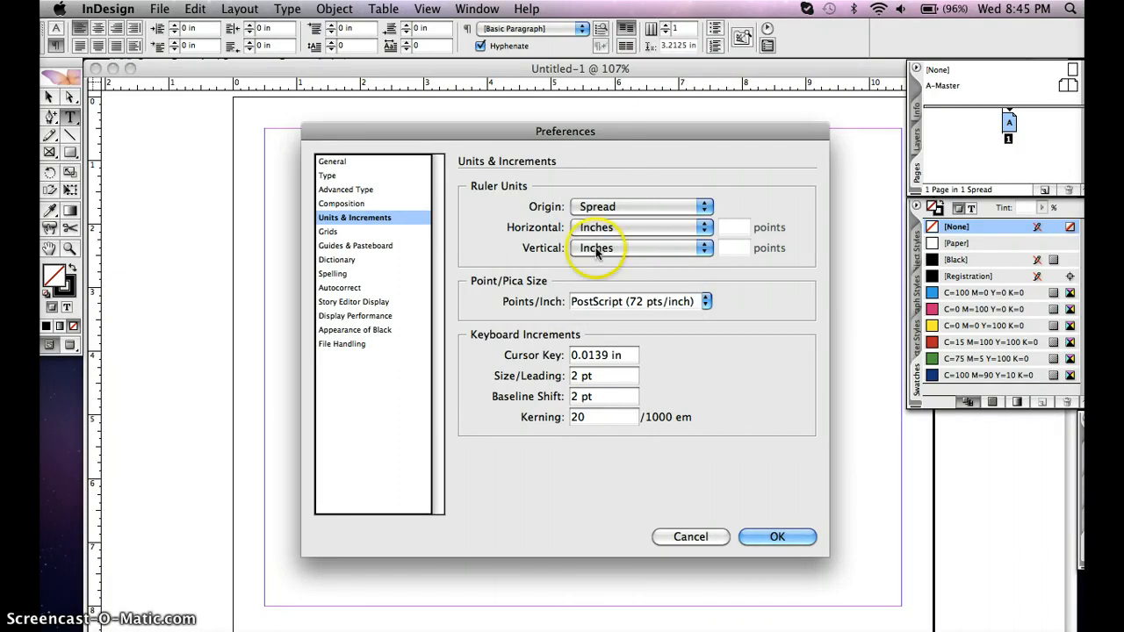
left_click(766, 546)
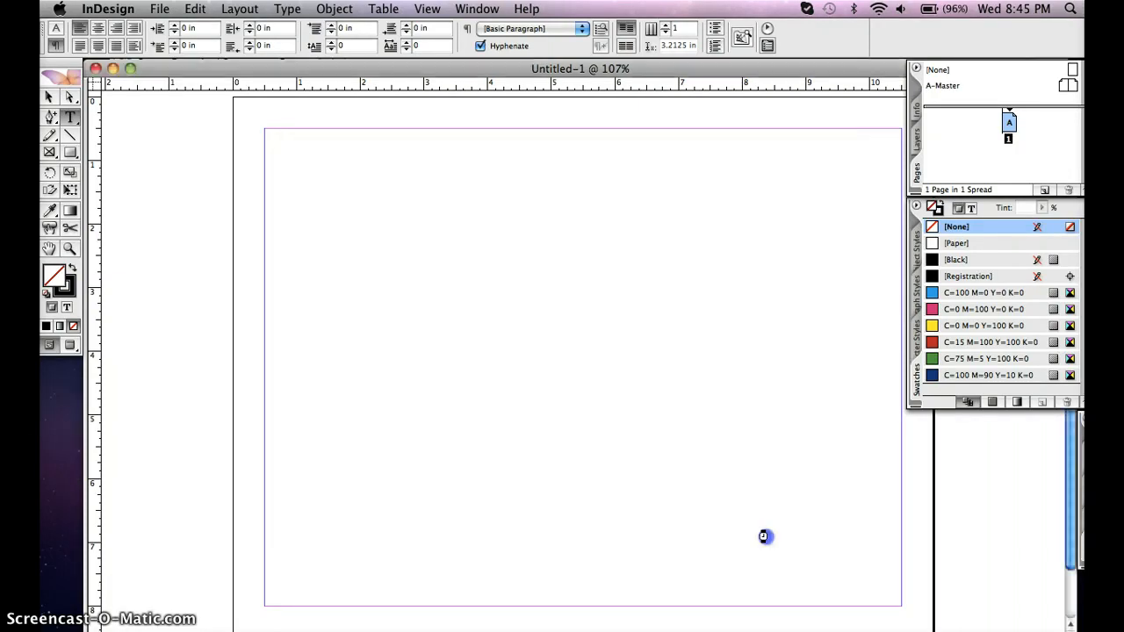
left_click(100, 10)
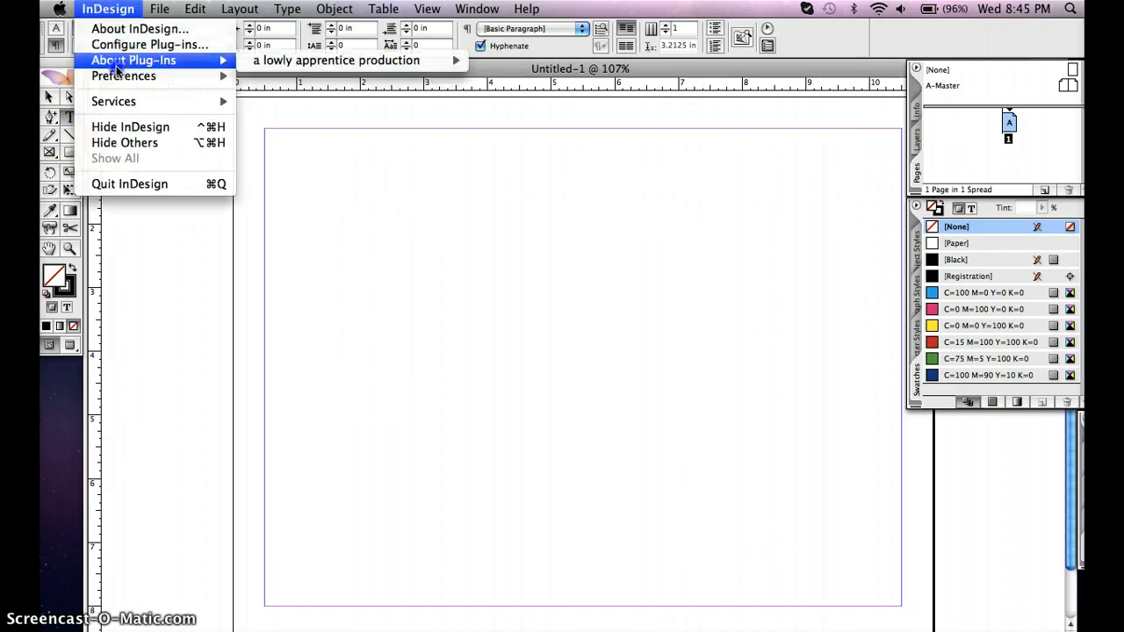
mouse_move(119, 79)
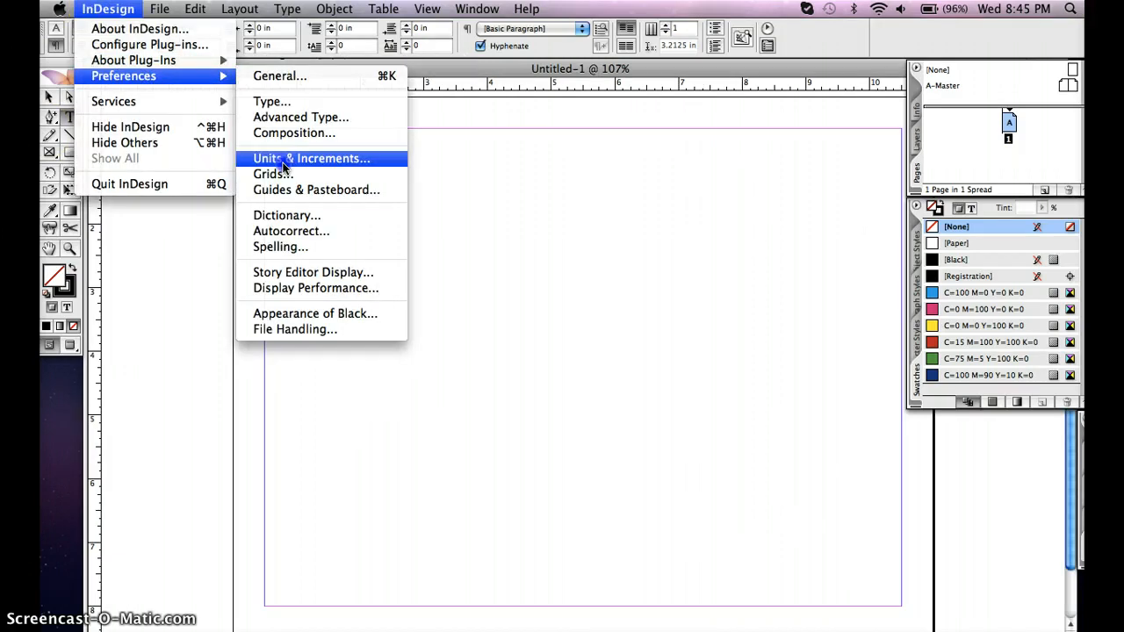
left_click(308, 115)
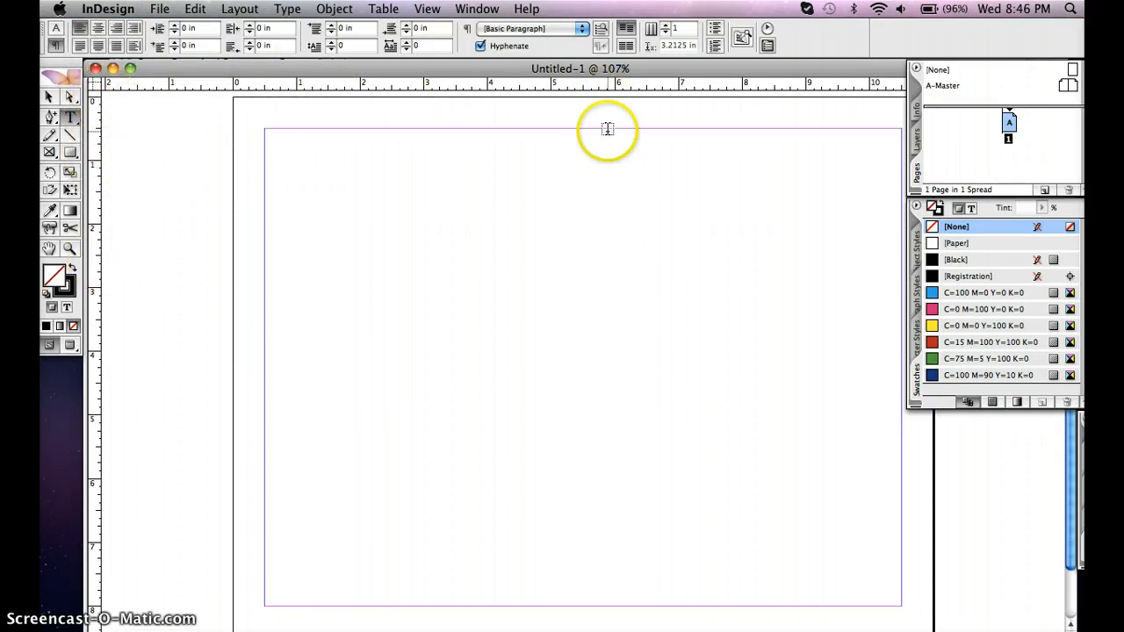
left_click(427, 10)
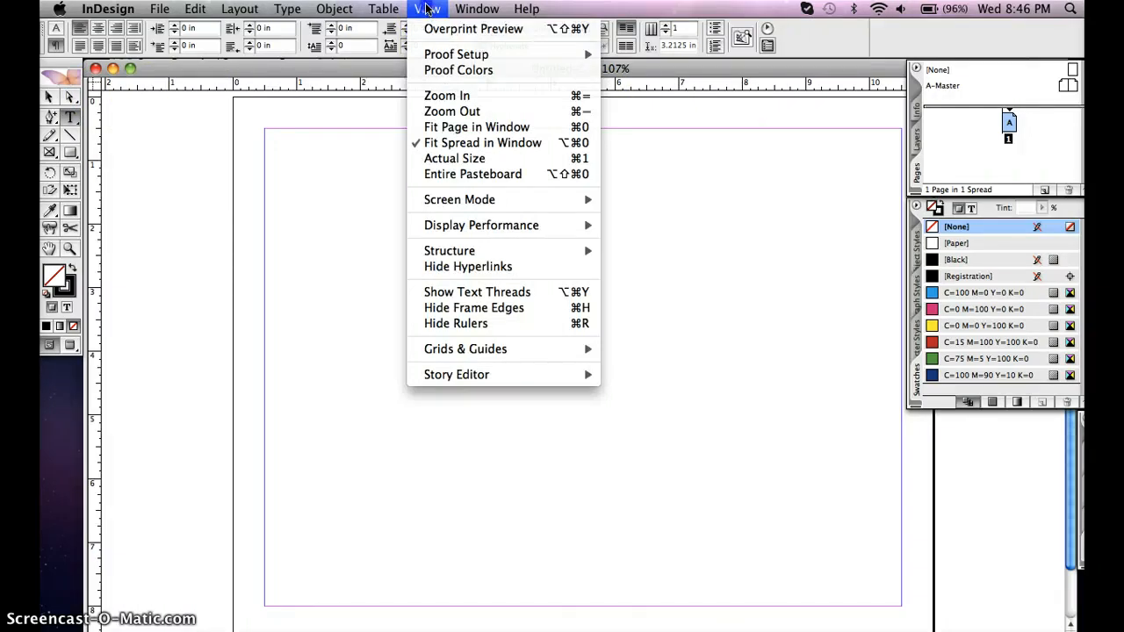
left_click(204, 44)
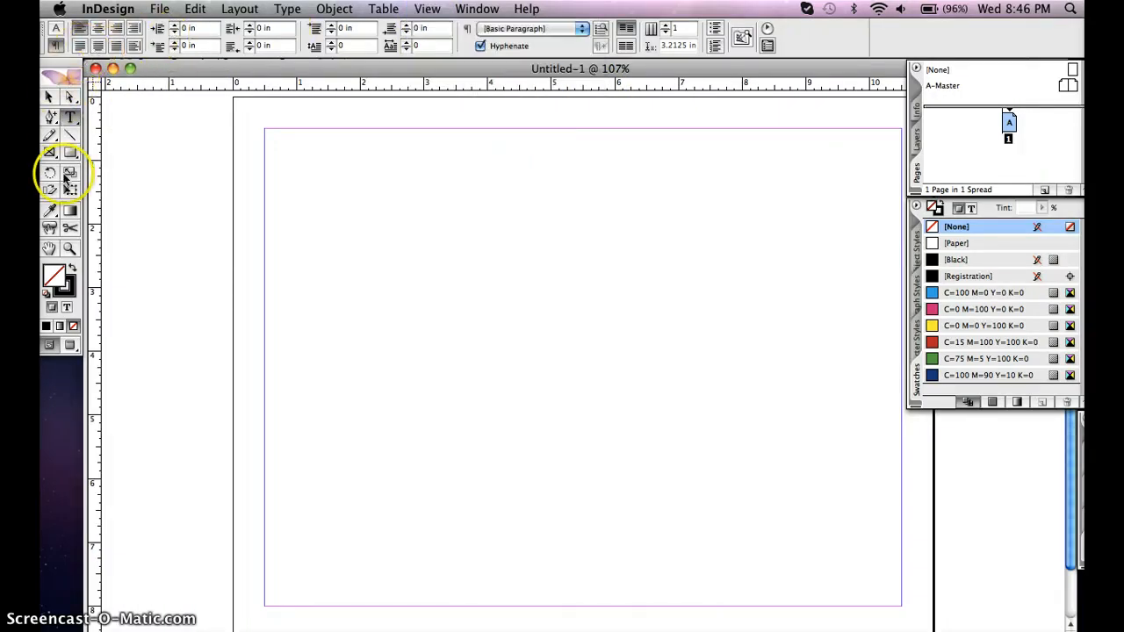
left_click(431, 8)
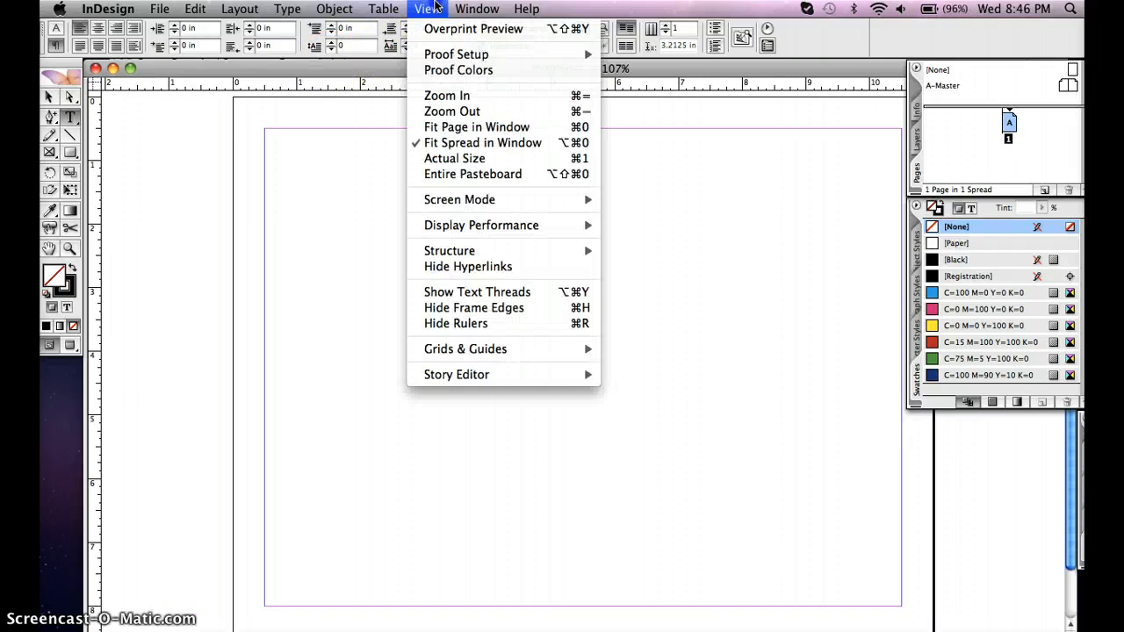
mouse_move(494, 13)
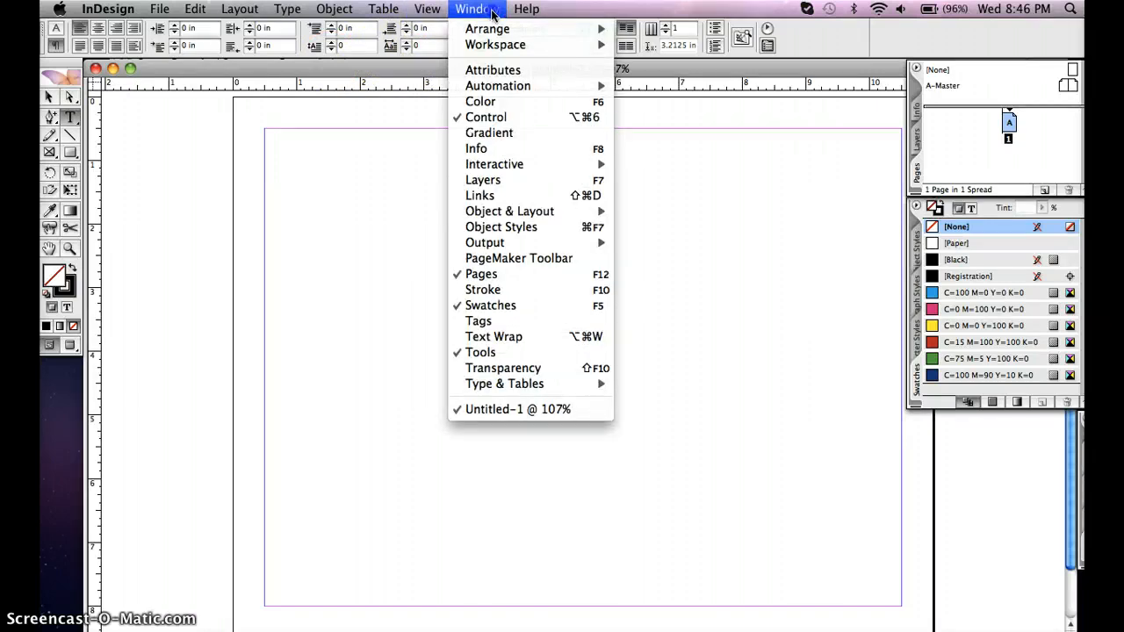
left_click(494, 13)
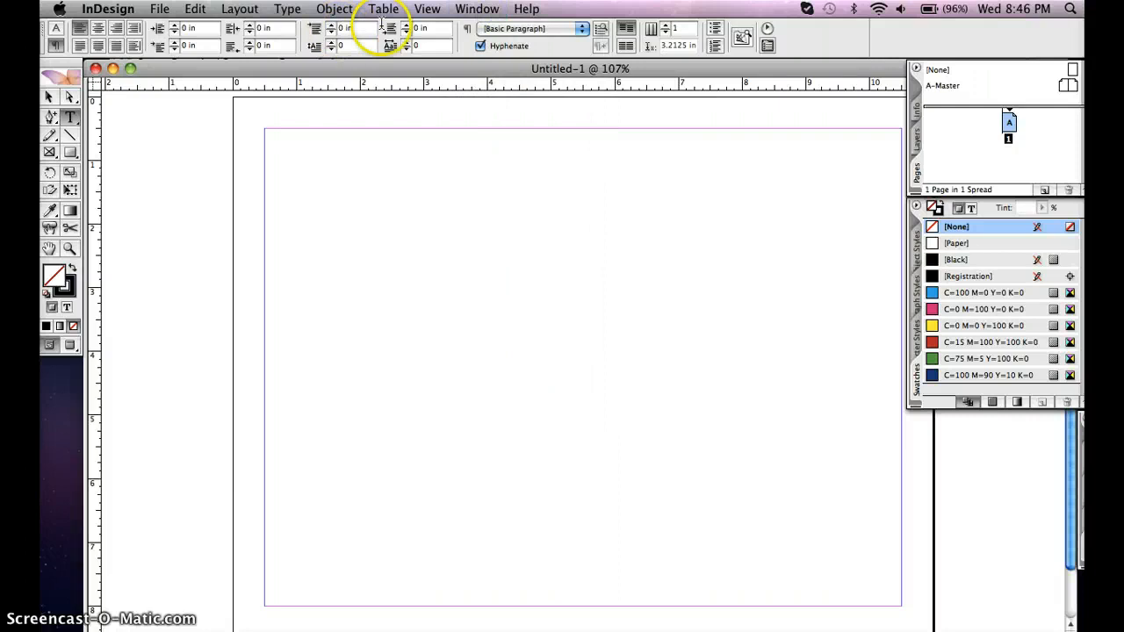
left_click(481, 10)
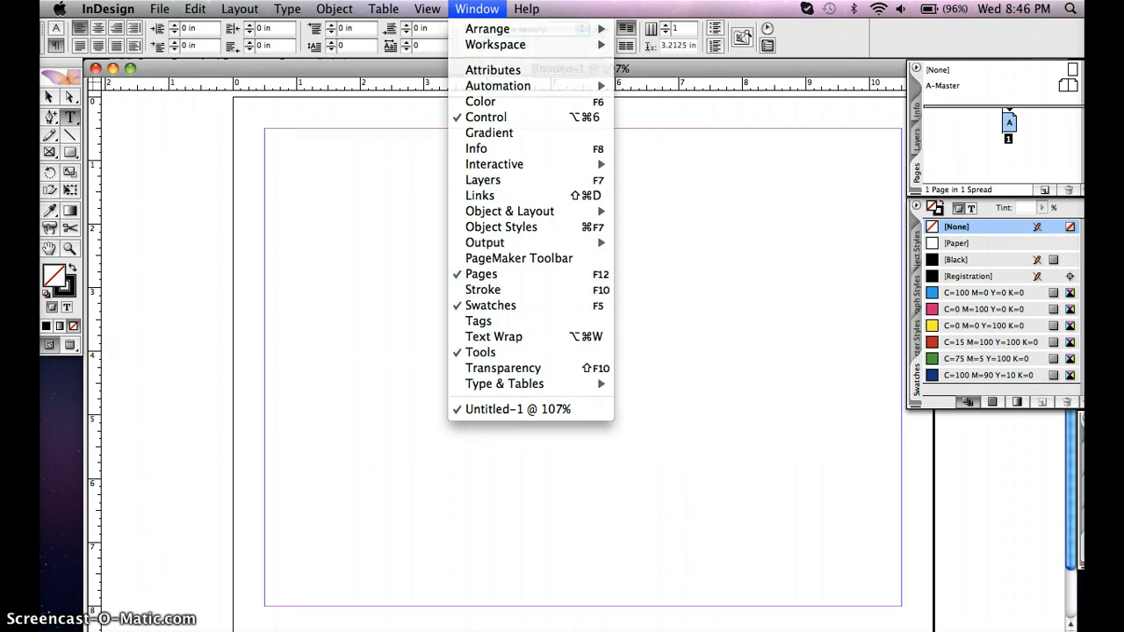
left_click(477, 9)
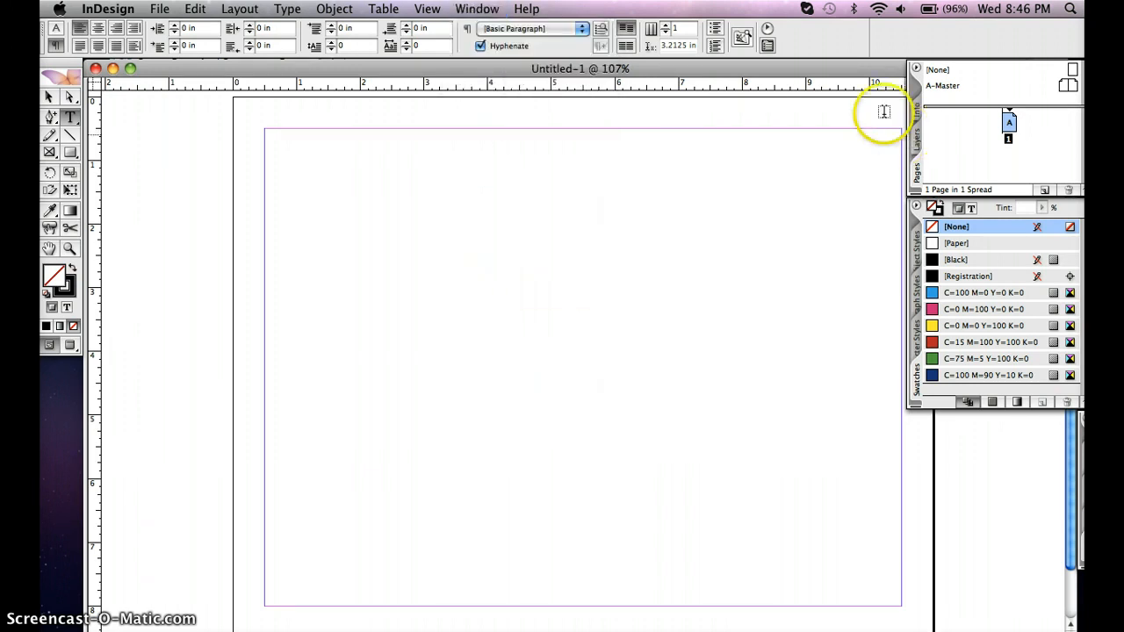
Shift the document window slightly, add a second page to the document, and return to page 1
mouse_move(866, 70)
left_mouse_down()
mouse_move(820, 64)
mouse_move(847, 77)
left_mouse_up()
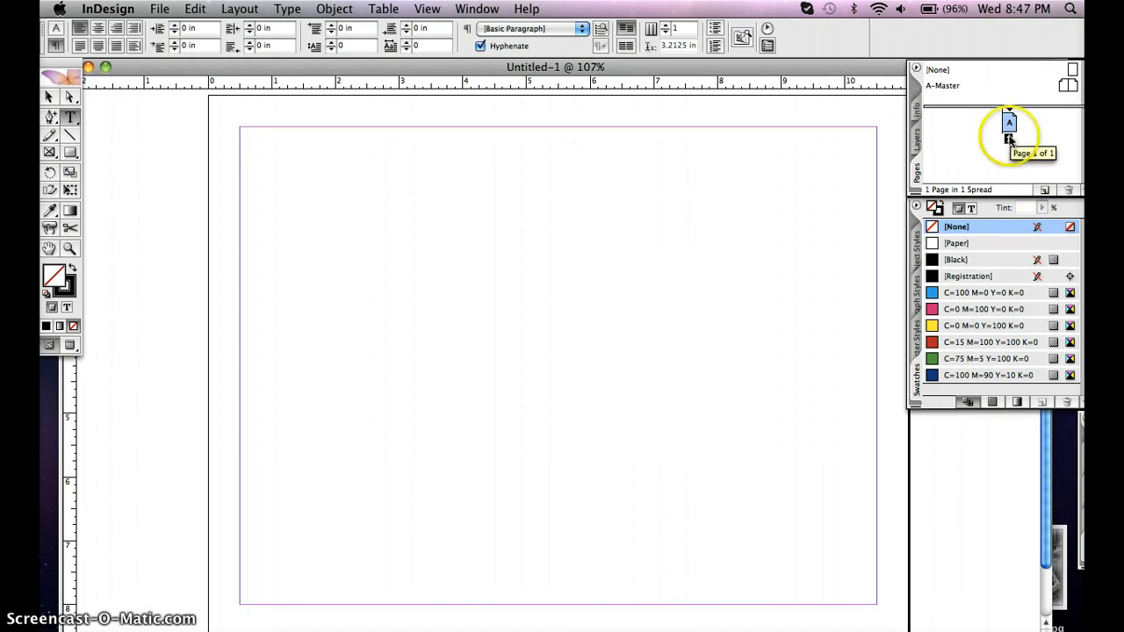
left_click(1044, 192)
left_click(995, 164)
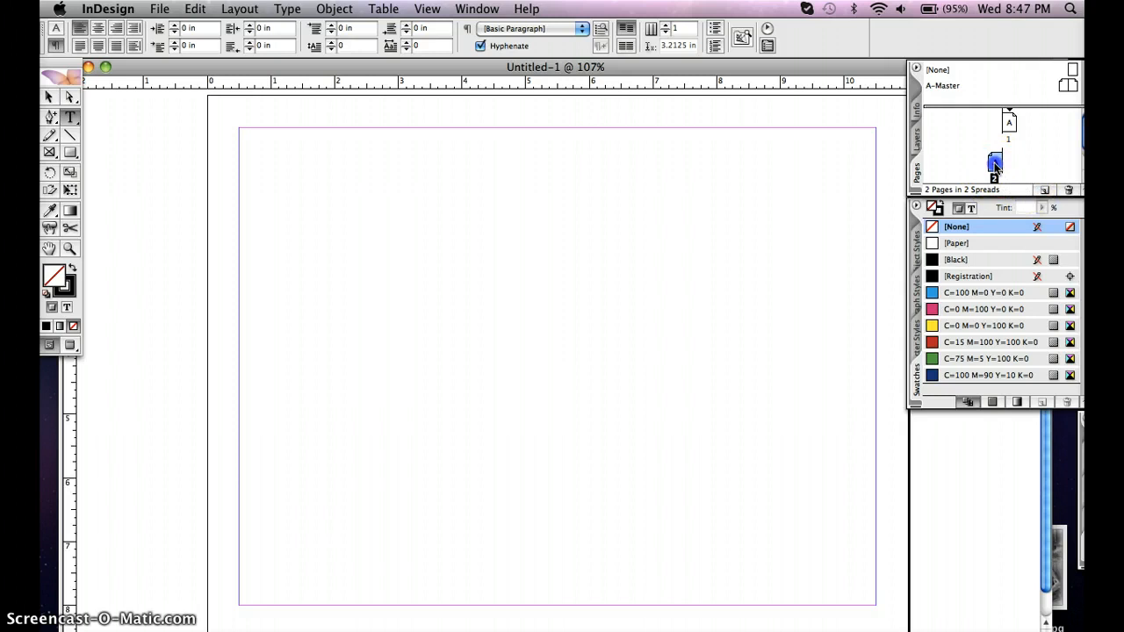
left_click(1012, 124)
left_click_drag(989, 168, 1010, 124)
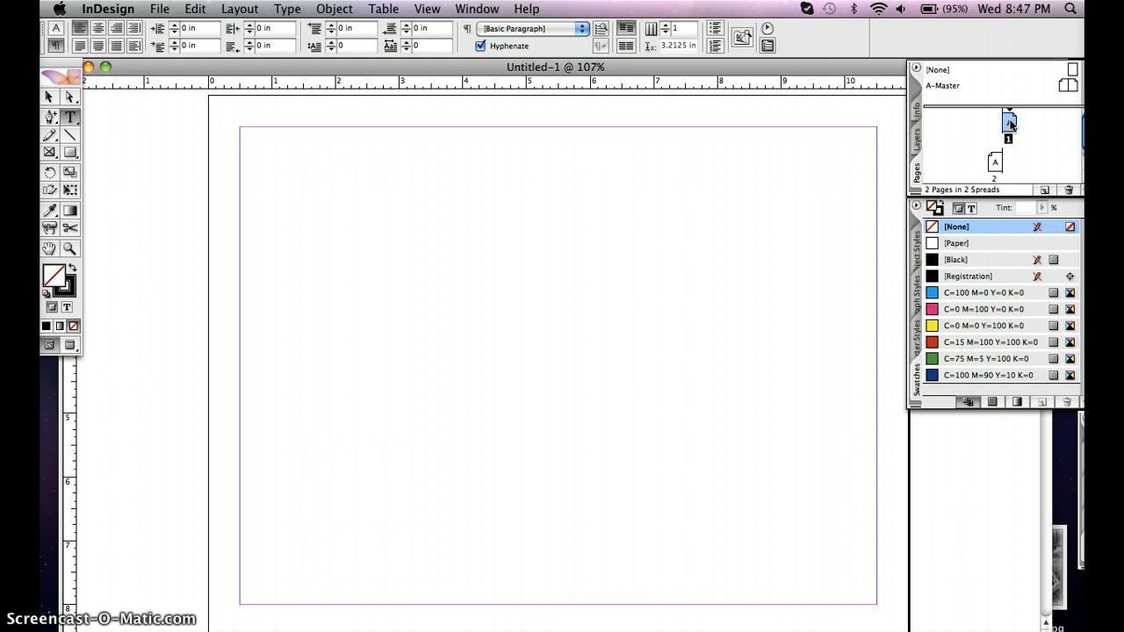
Collapse the Pages palette and expand it again
left_click(917, 167)
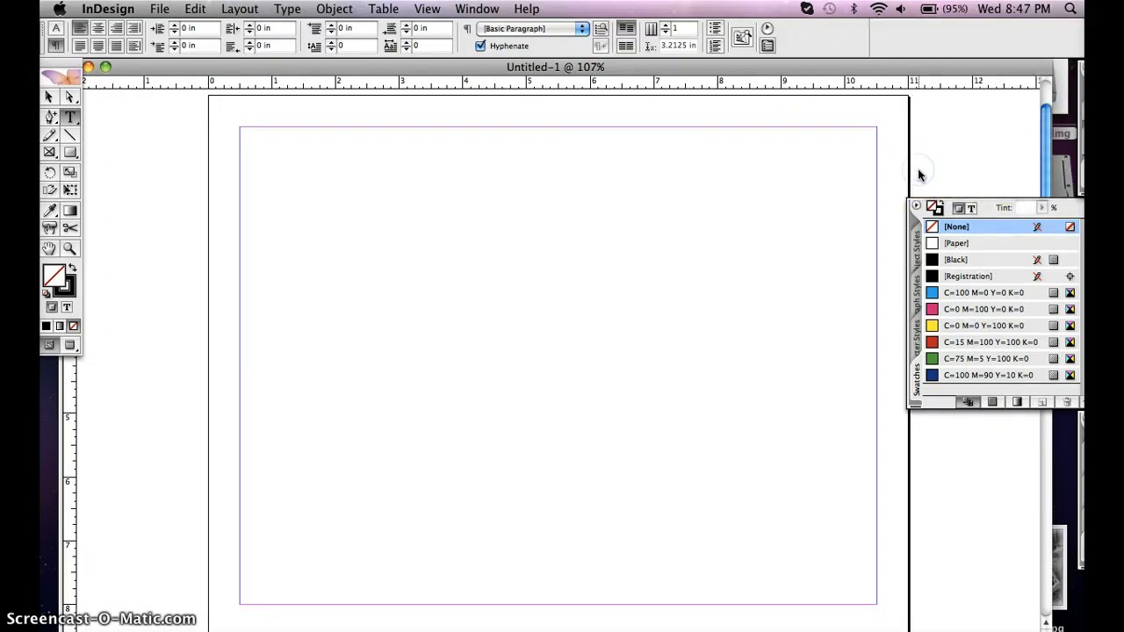
left_click(1079, 178)
left_click(1084, 183)
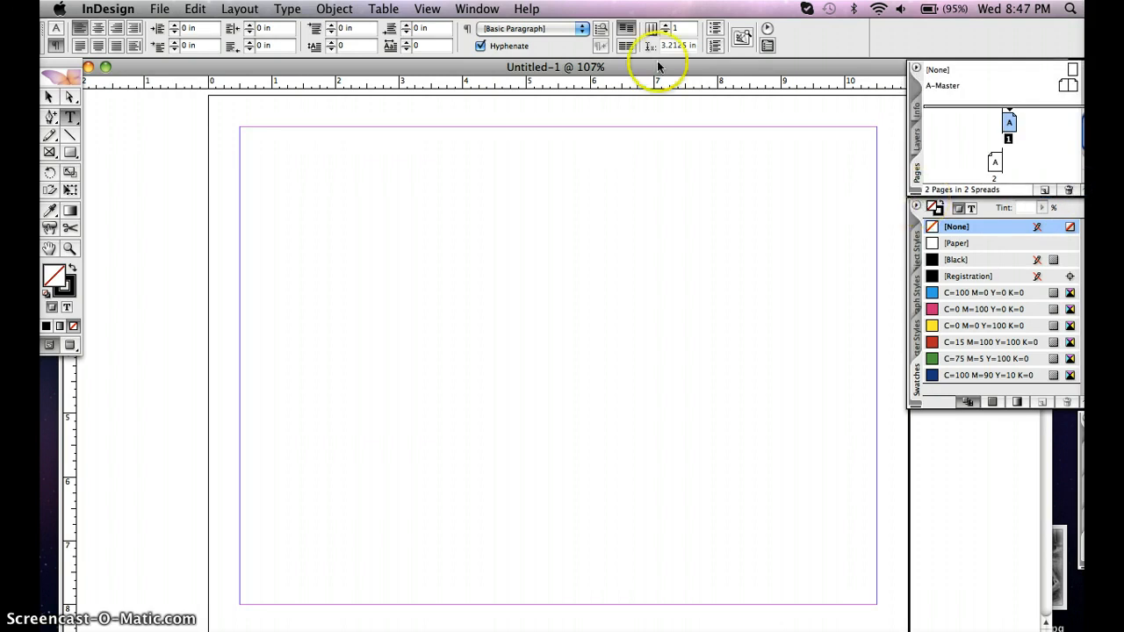
left_click(479, 9)
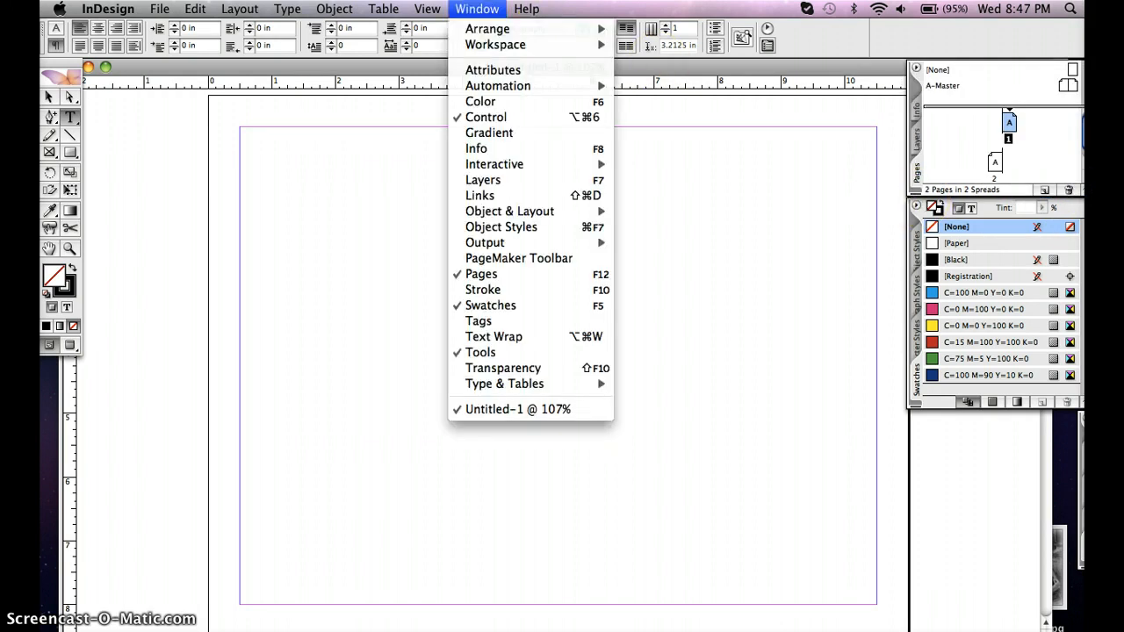
left_click(479, 9)
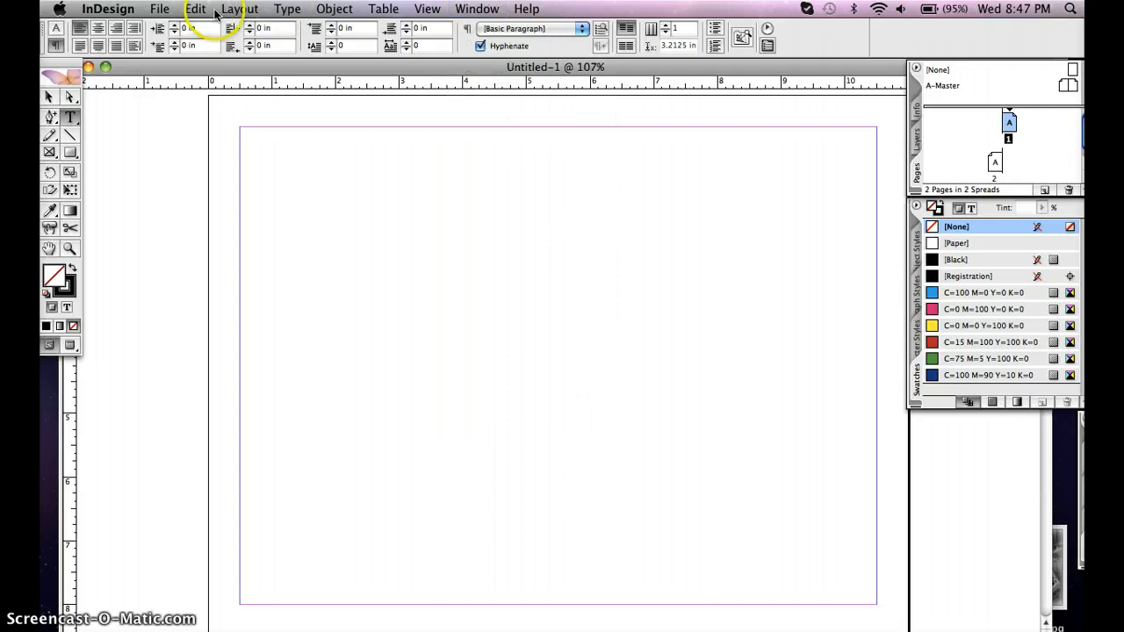
left_click(246, 9)
mouse_move(252, 33)
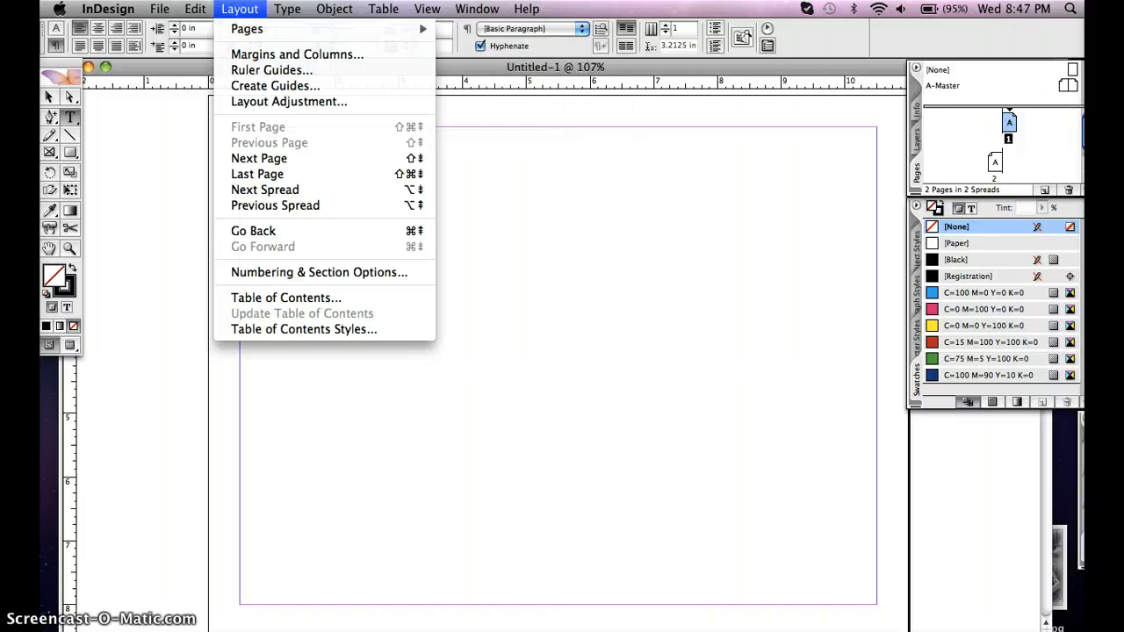
left_click(248, 11)
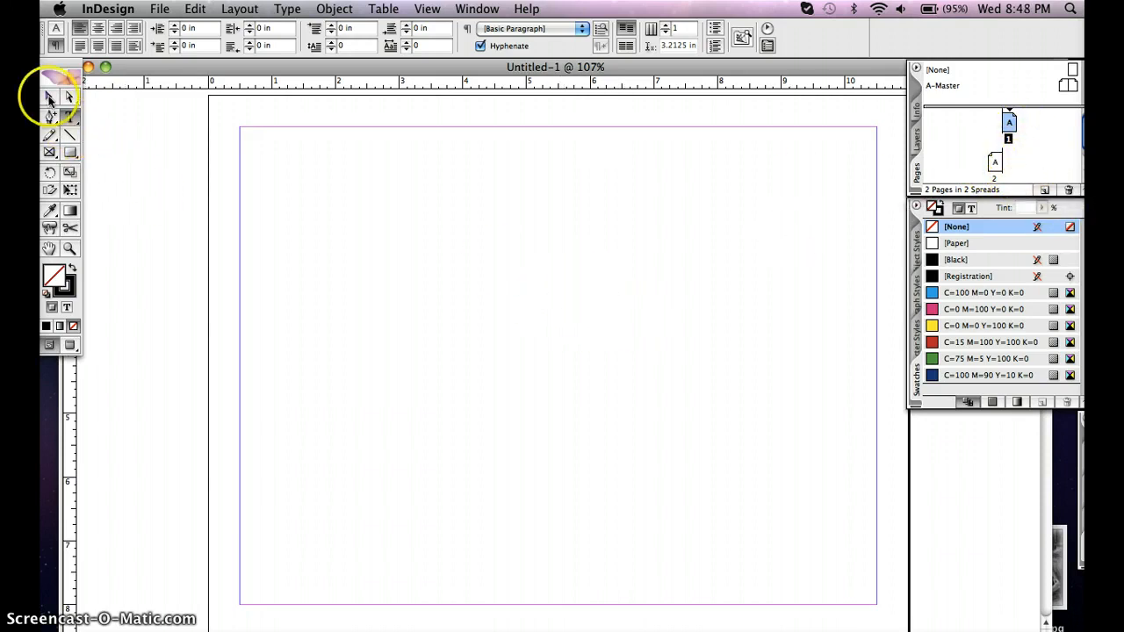
left_click(49, 98)
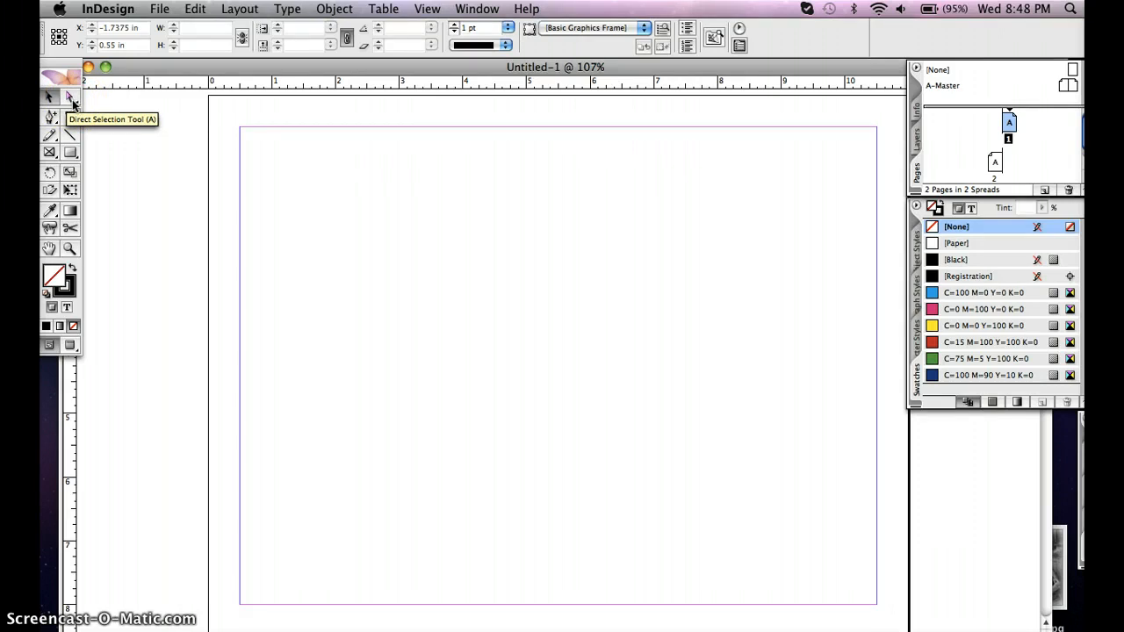
left_click(72, 102)
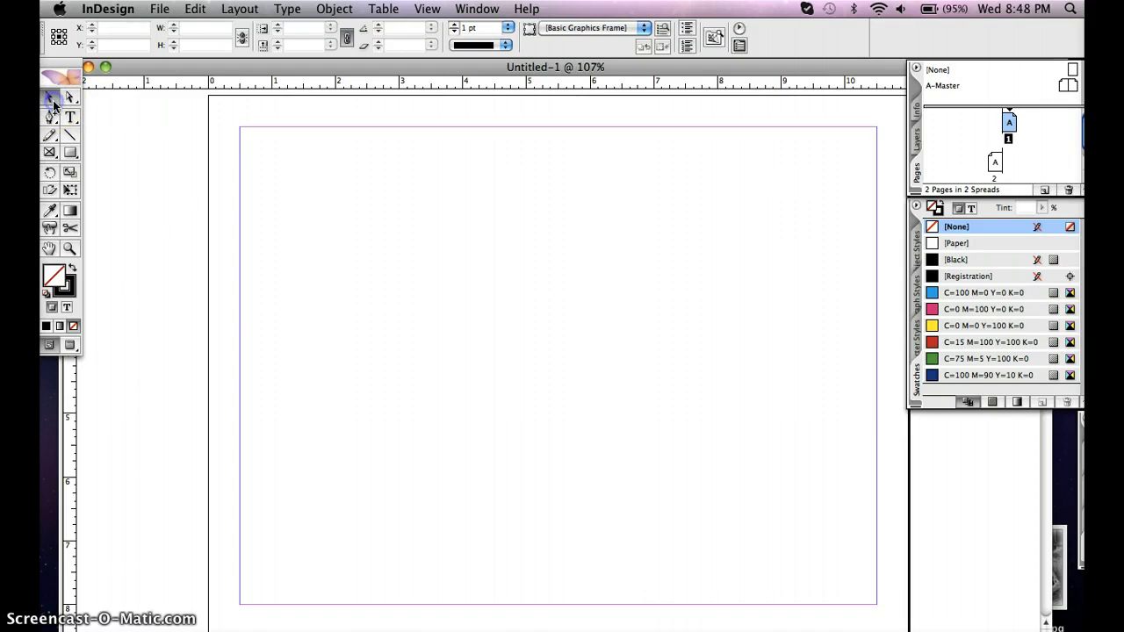
left_click(53, 119)
left_click(72, 120)
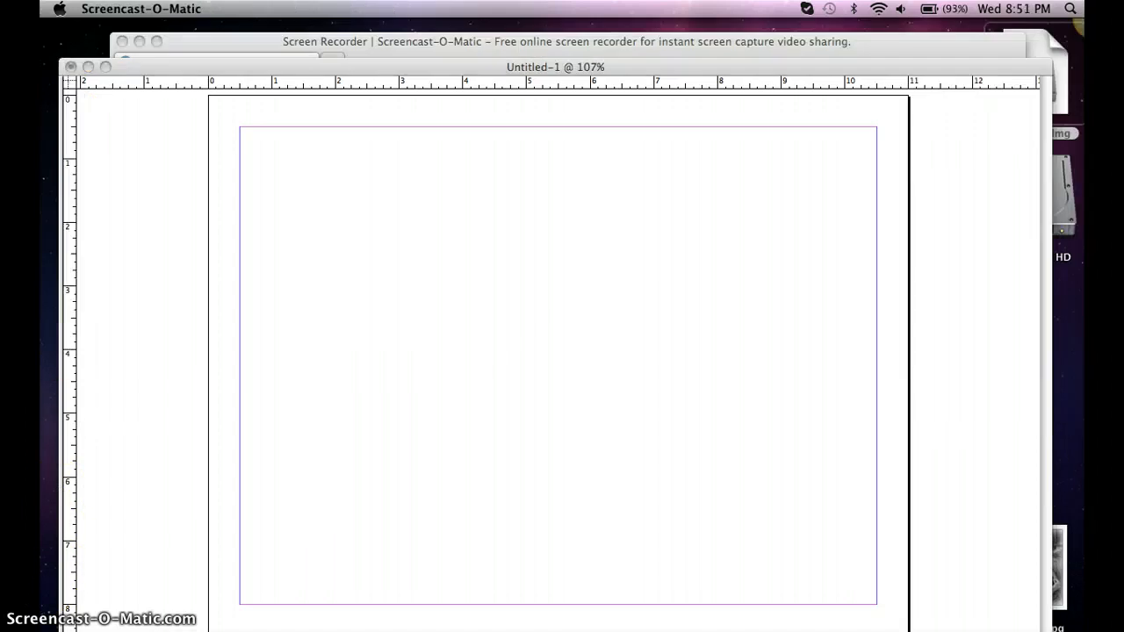
left_click(142, 334)
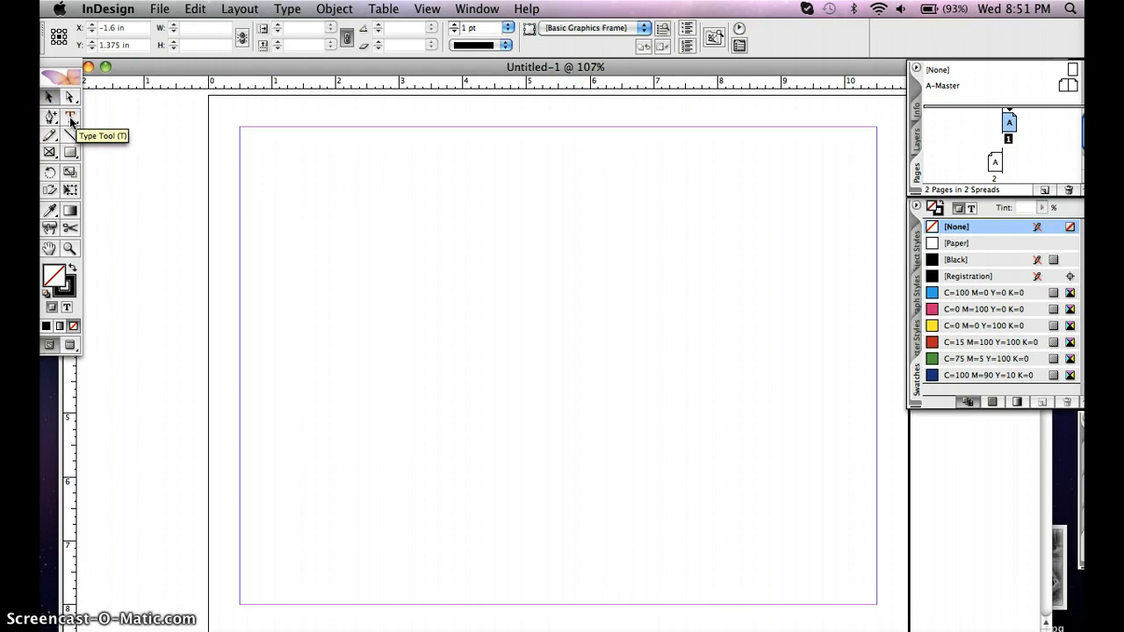
Draw a text frame about 5.4 in wide and 2.2 in high near the upper-left margin corner of page 1
left_click(69, 117)
left_click_drag(245, 128, 509, 223)
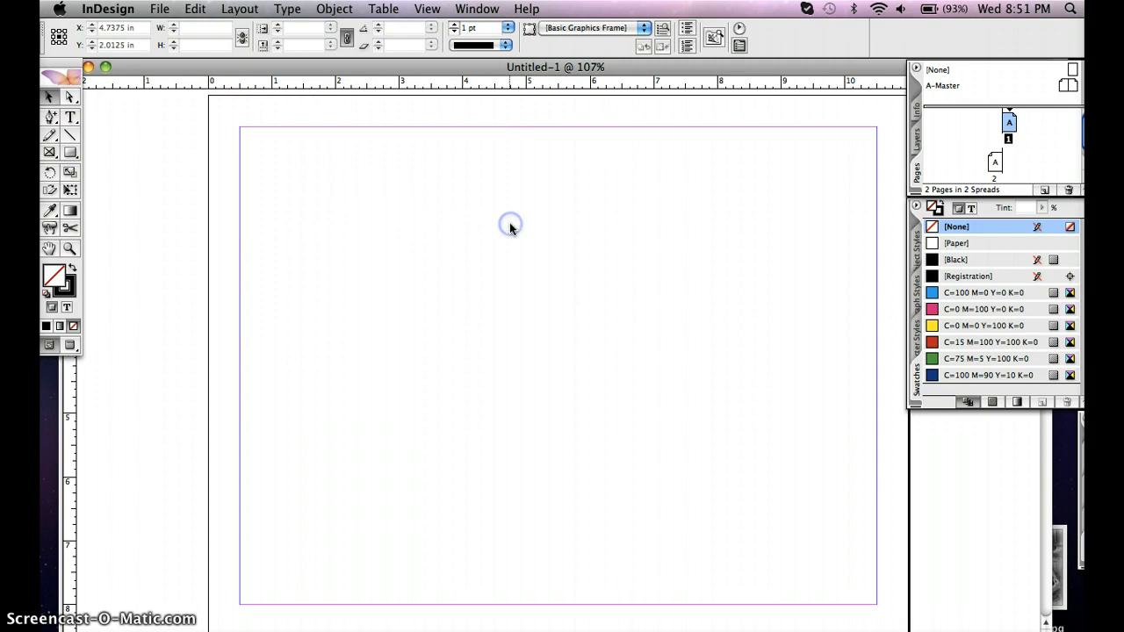
left_click(310, 161)
left_click(69, 115)
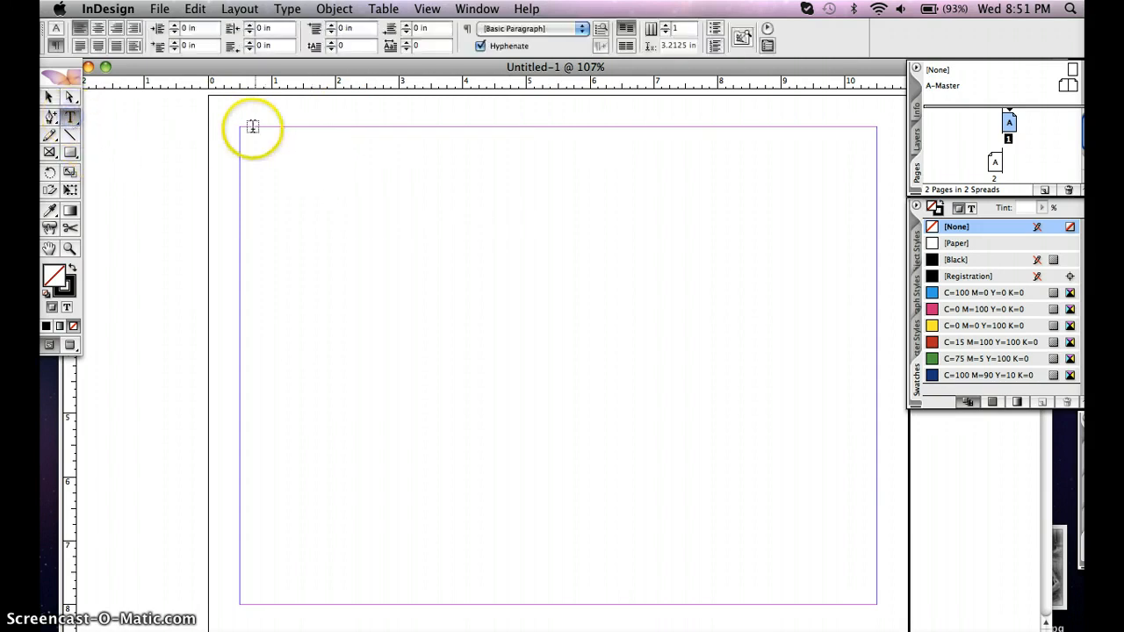
left_click_drag(243, 138, 585, 277)
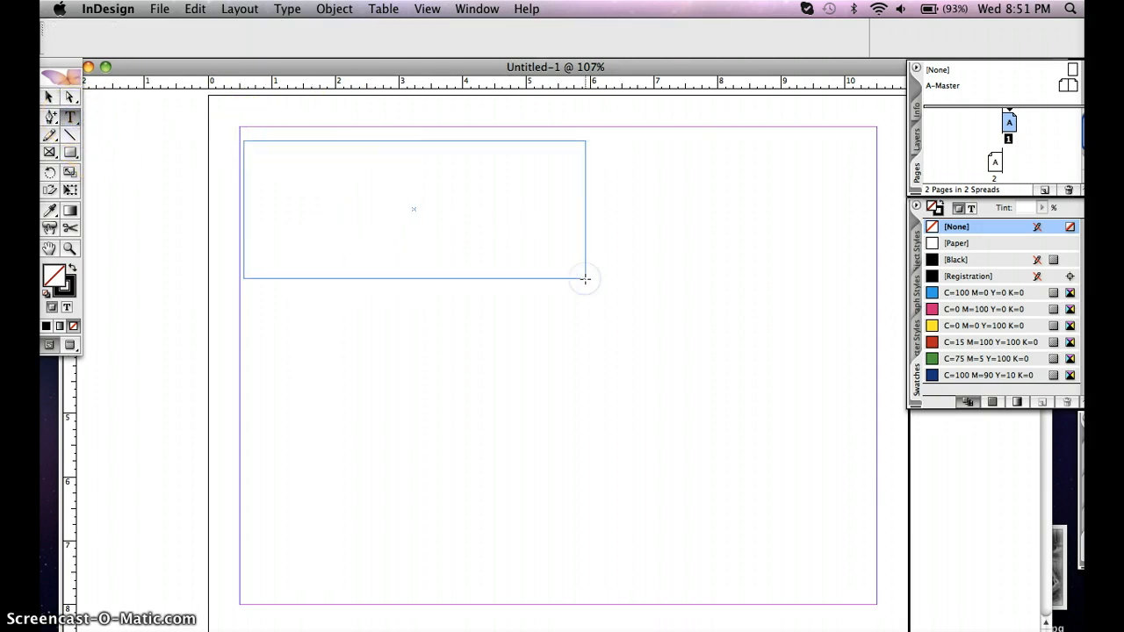
Enter filler text in the first text frame and draw two overlapping text frames, about 1.4 × 3.1 in and 2.7 × 3.5 in
type("lkhlkhlkhlkhluh ljhvljgvjfkhf")
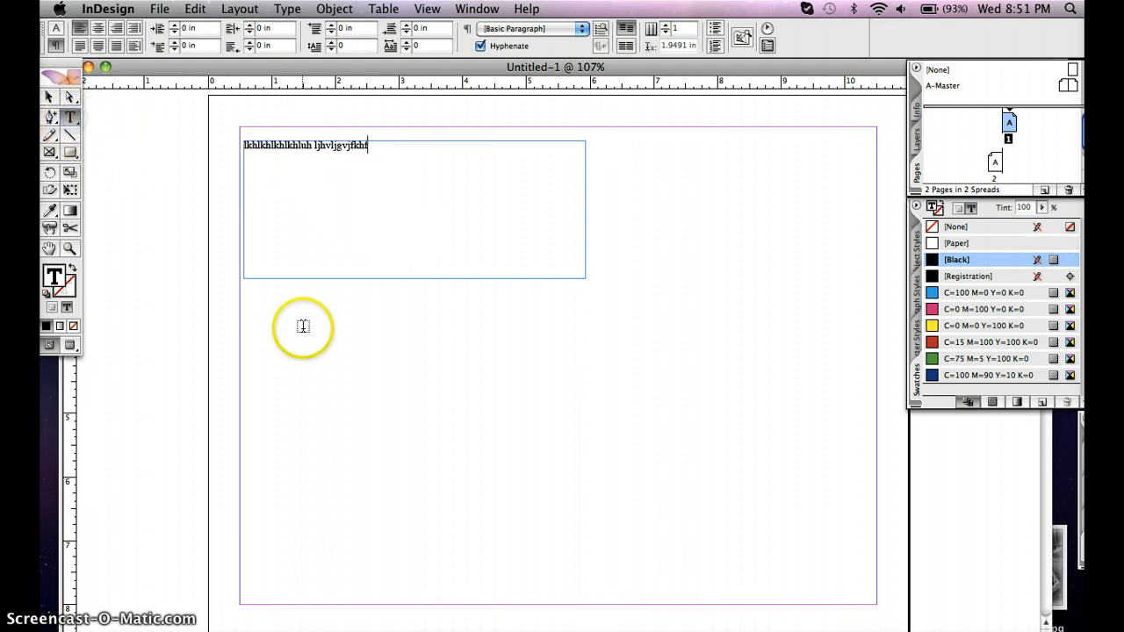
left_click_drag(338, 412, 246, 218)
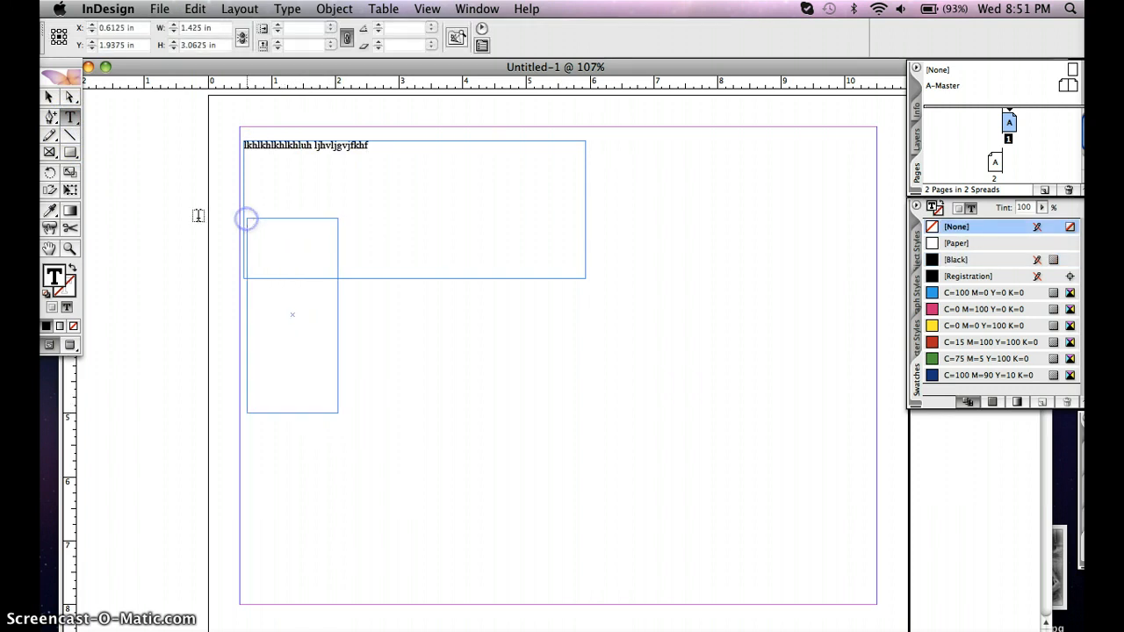
left_click(402, 384)
left_click_drag(482, 412, 311, 192)
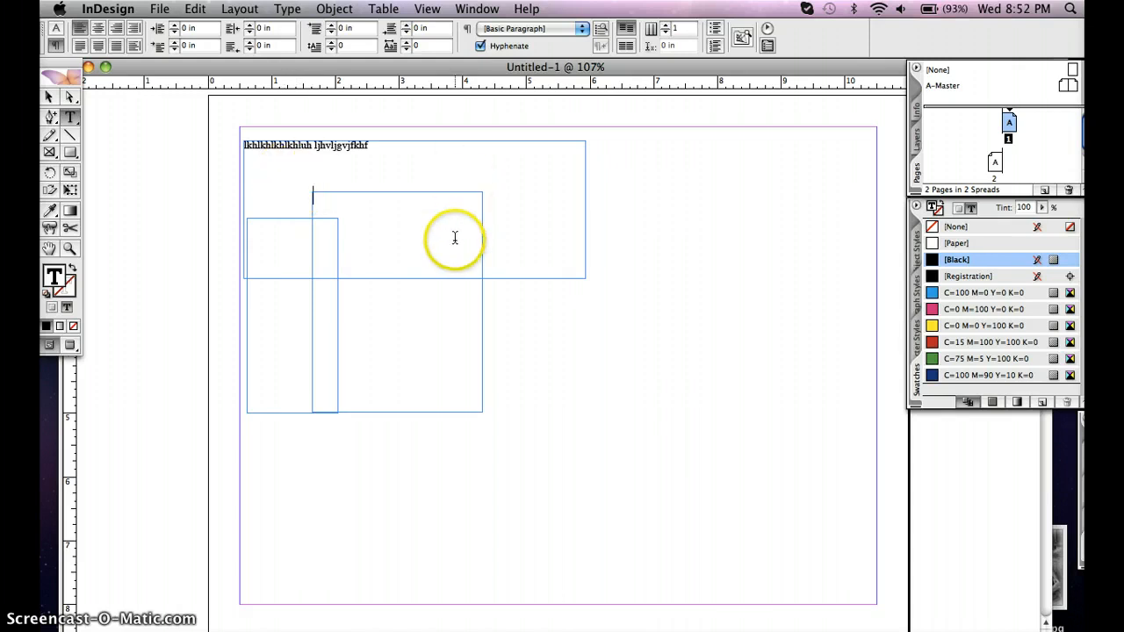
left_click(605, 381)
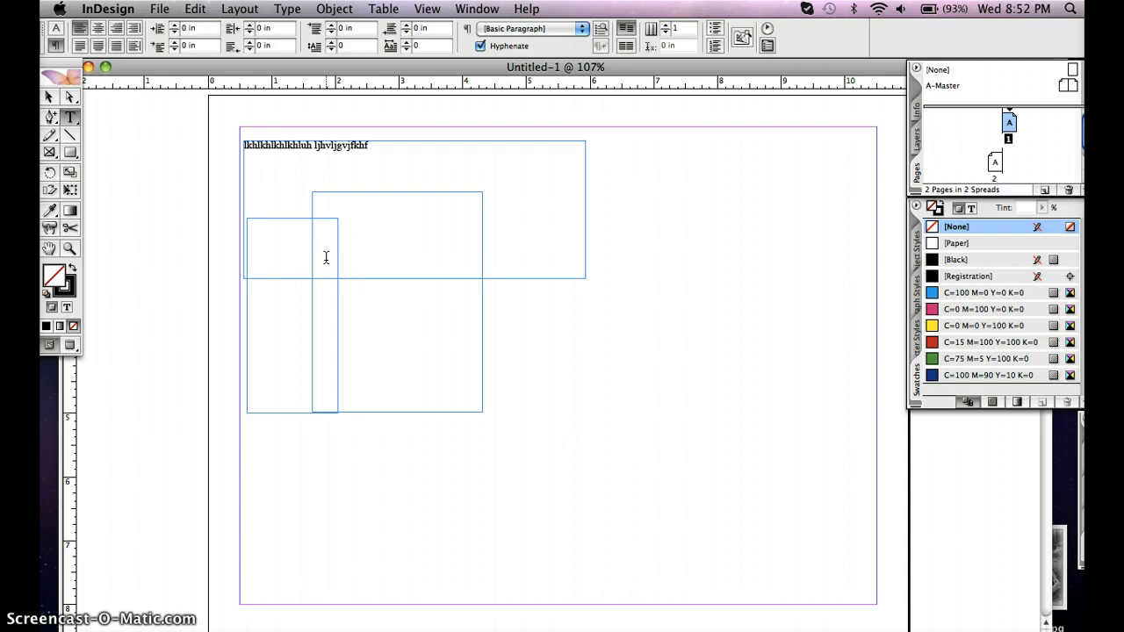
Place the text cursor in the 2.7 in wide text frame and enter "khkhj"
left_click(343, 253)
left_click(423, 232)
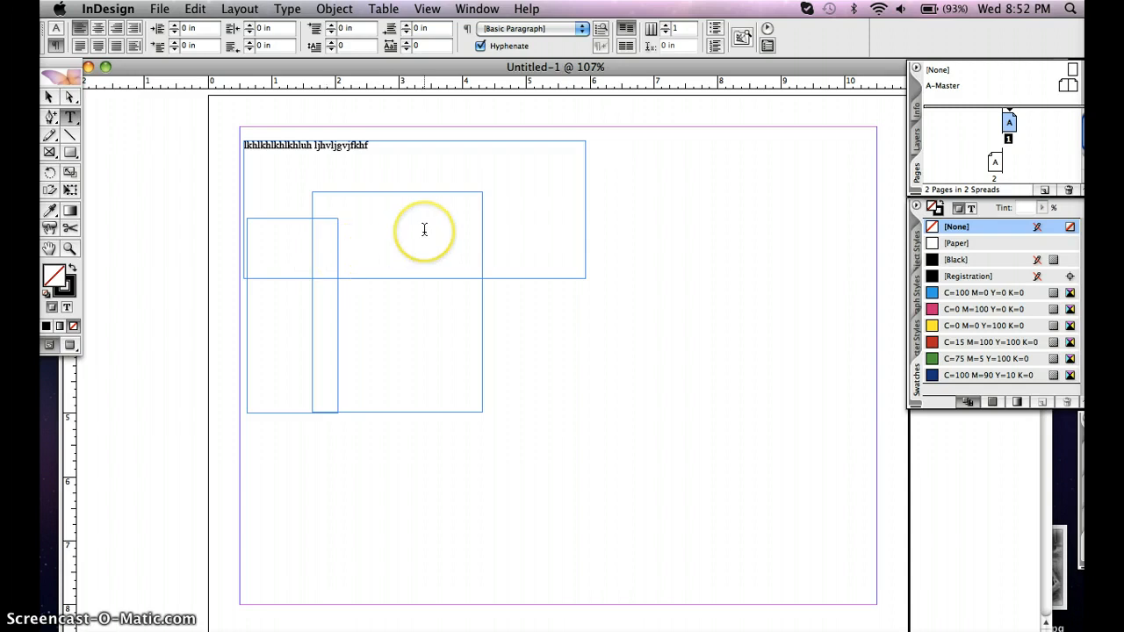
left_click(425, 231)
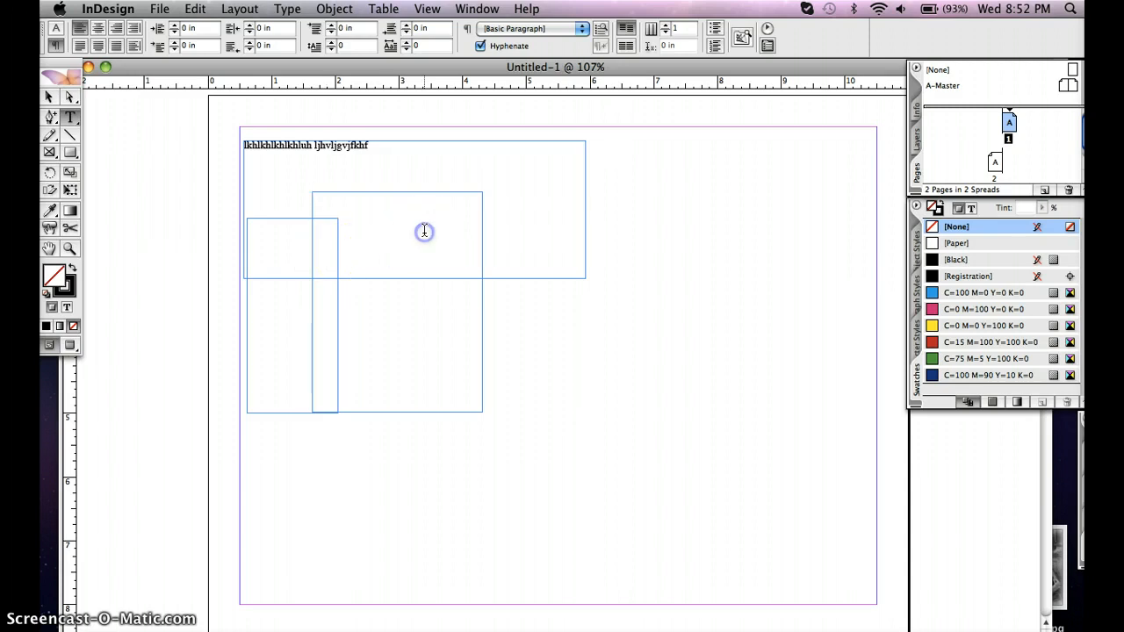
left_click(397, 236)
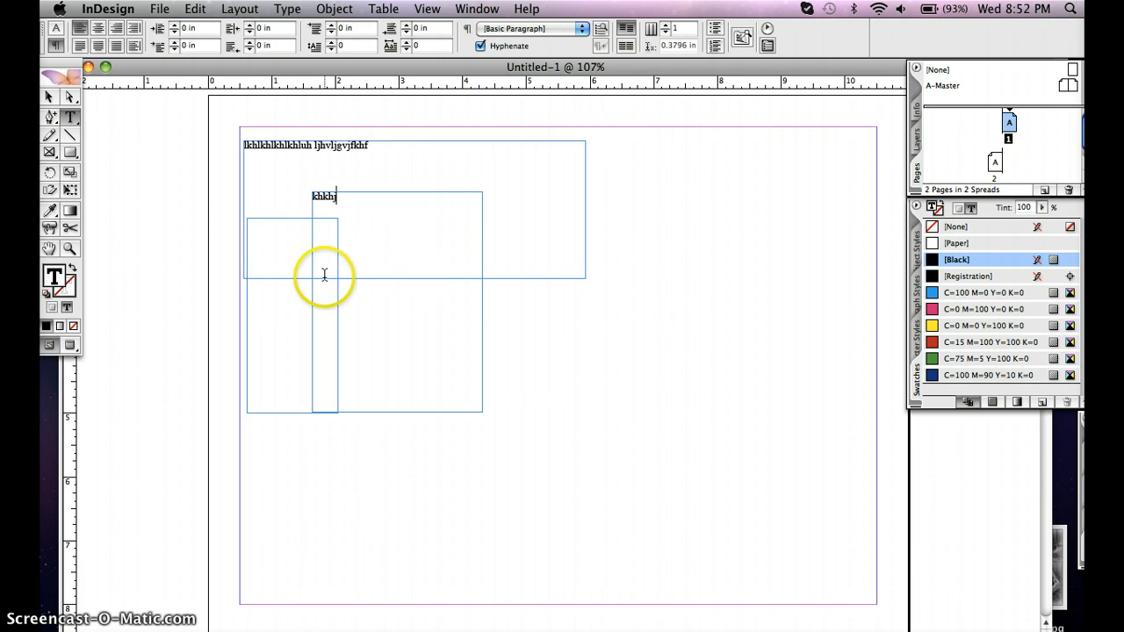
left_click(49, 97)
left_click(320, 250)
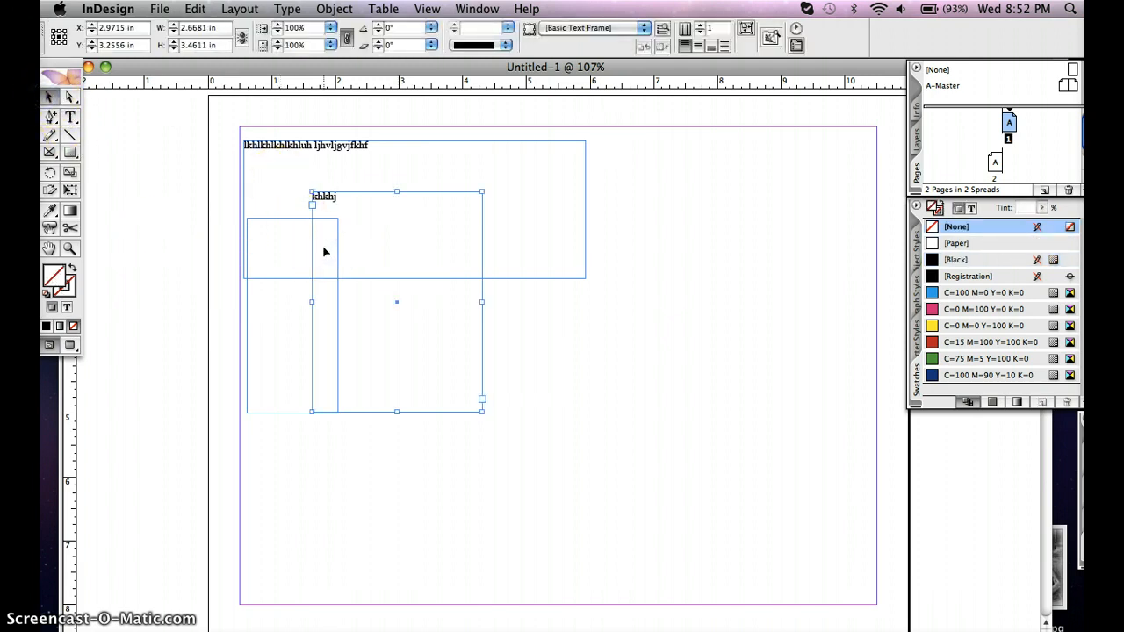
left_click(336, 9)
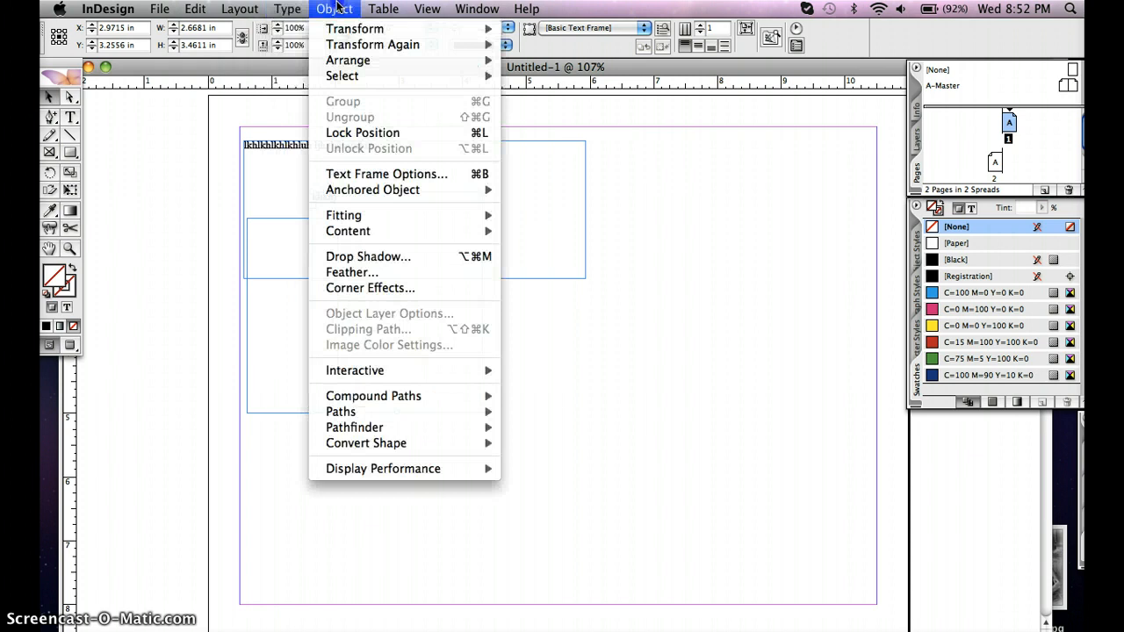
left_click(337, 7)
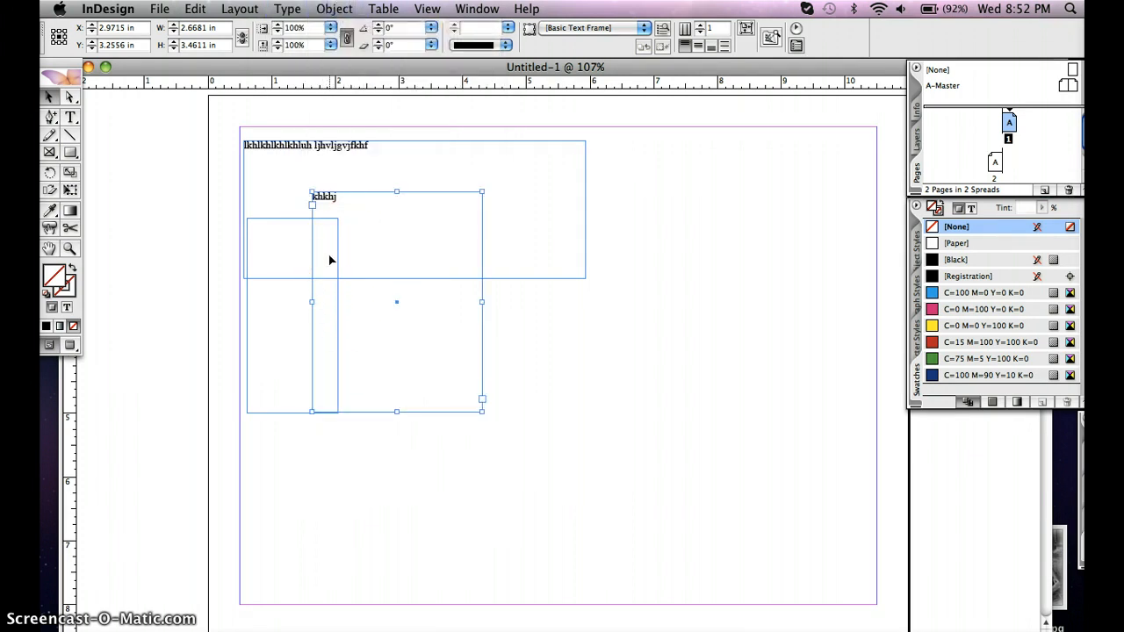
Select all three text frames on page 1 together and delete them
left_click(281, 225)
left_click(48, 96)
left_click(200, 225)
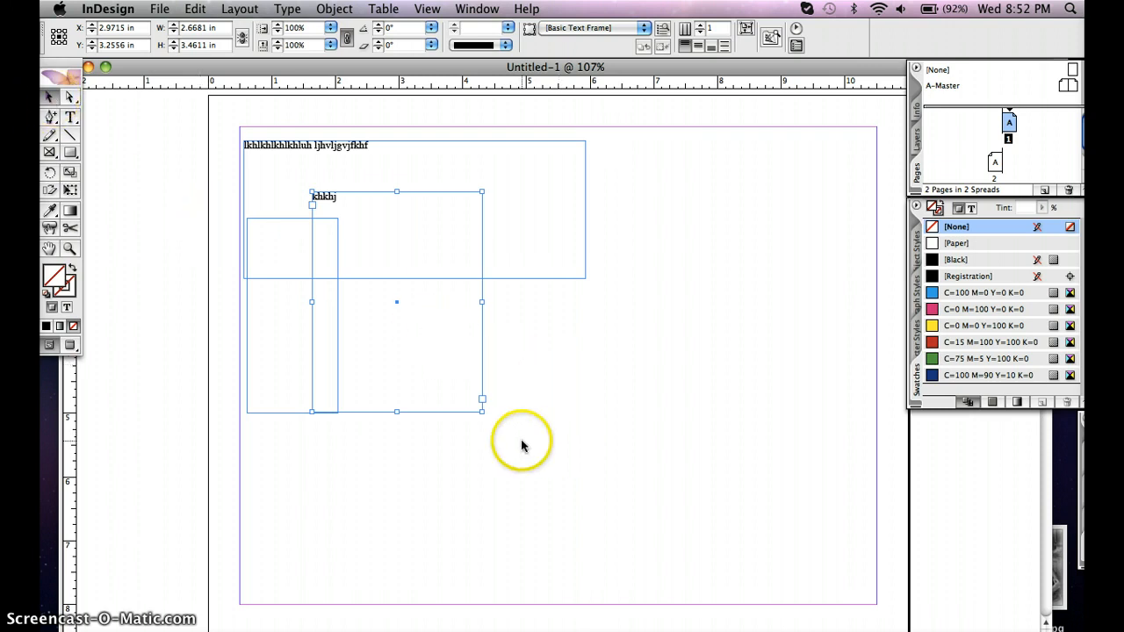
left_click_drag(542, 450, 237, 125)
key("BackSpace")
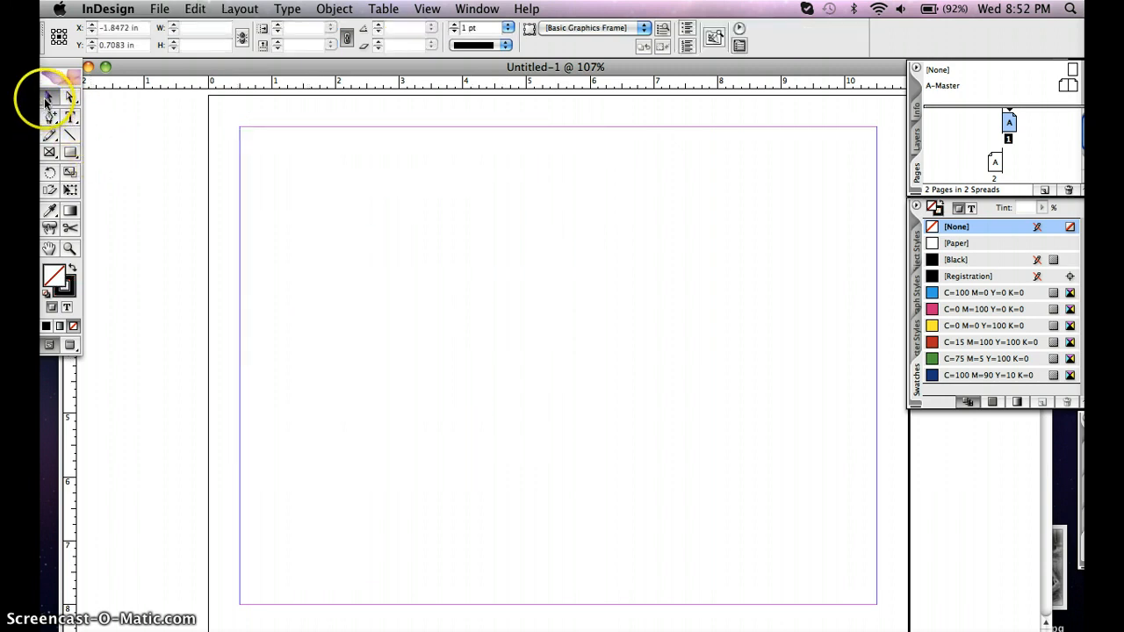
left_click(256, 158)
left_click_drag(255, 159, 687, 450)
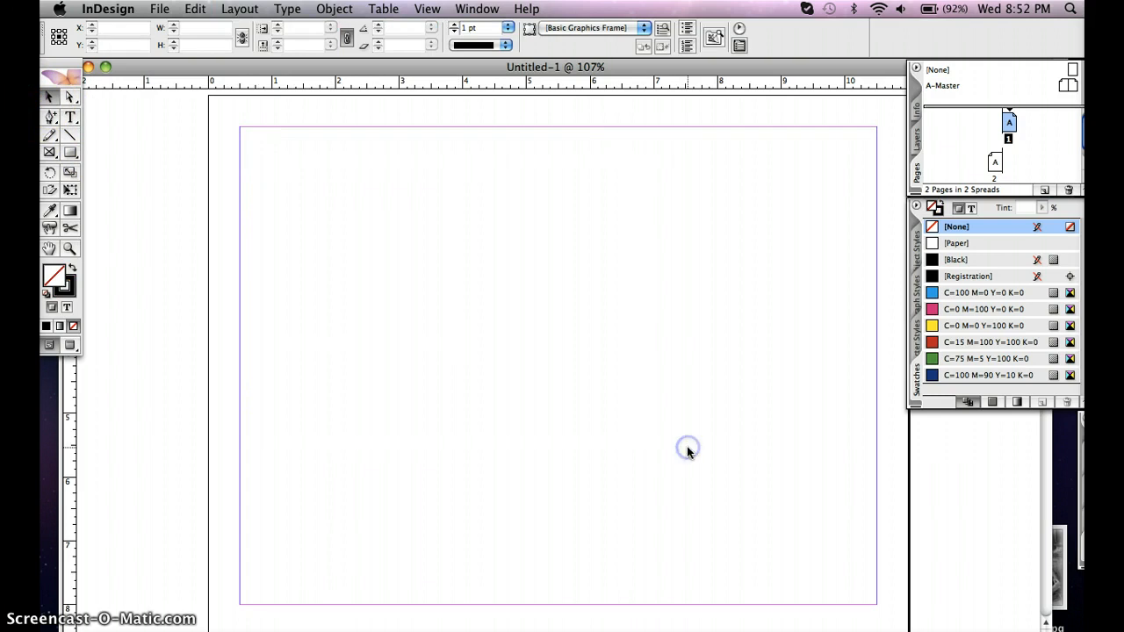
Draw a nearly horizontal line about 5.3 in long, a straight horizontal line below it, and a vertical line about 4 in long crossing the lower one
left_click(72, 138)
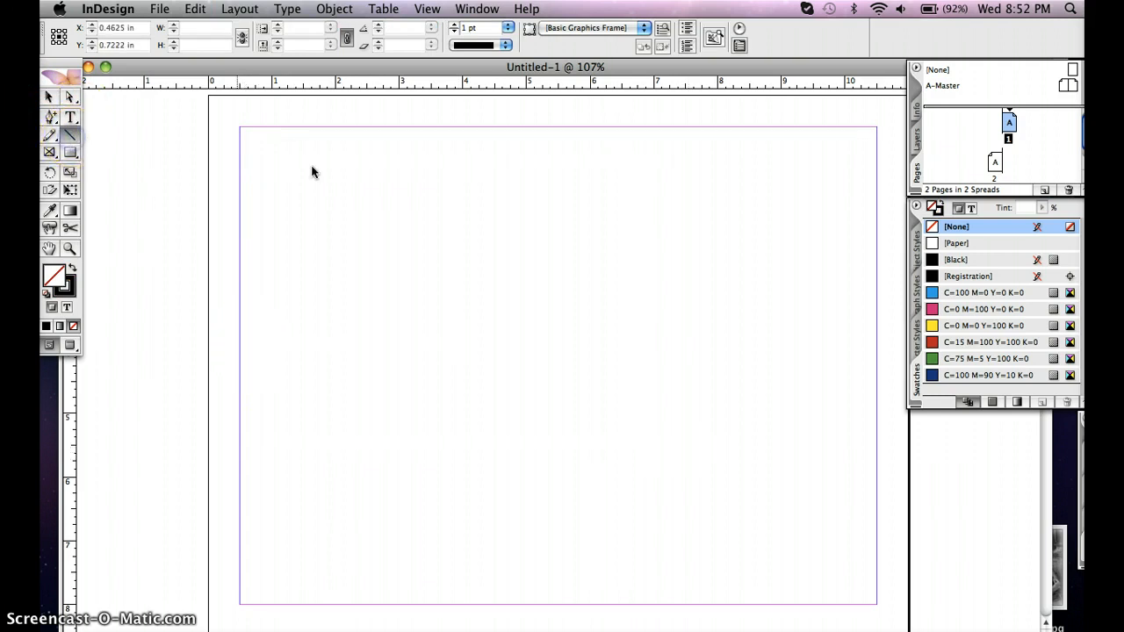
left_click_drag(284, 173, 620, 174)
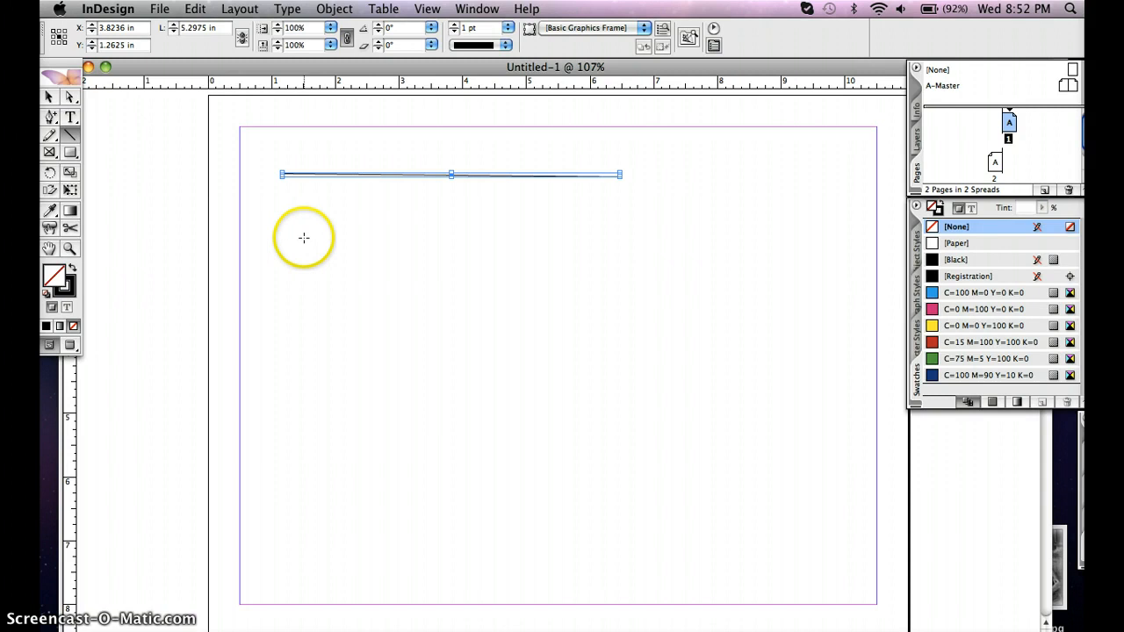
left_click_drag(288, 243, 670, 272)
left_click_drag(470, 203, 504, 457)
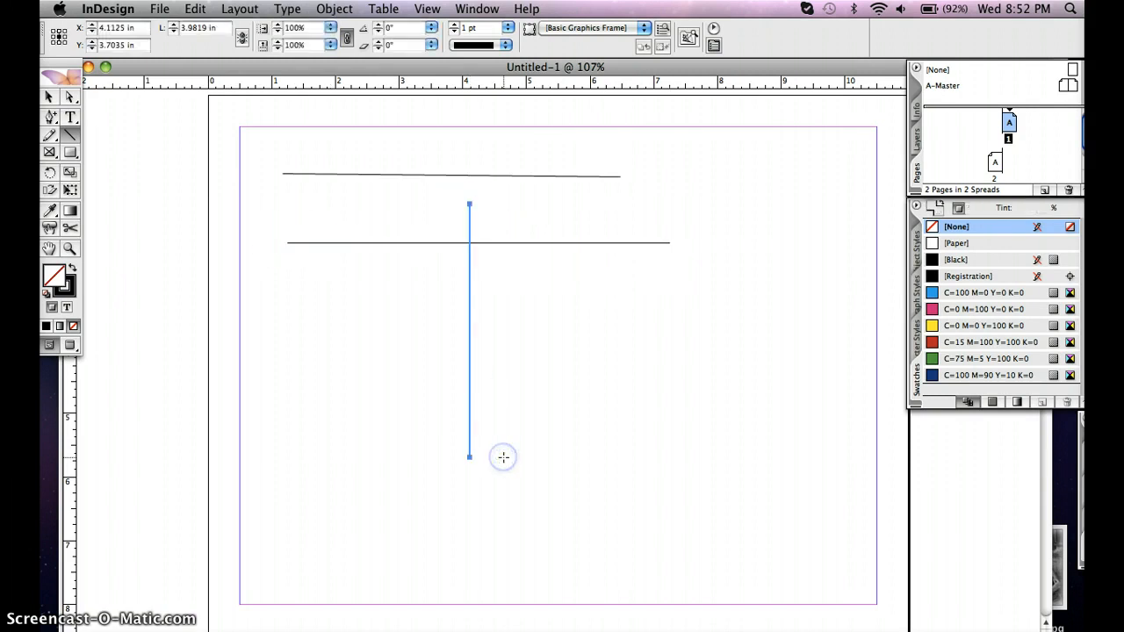
Set the vertical line's stroke weight to 10 pt and its stroke type to Japanese Dots
left_click(508, 30)
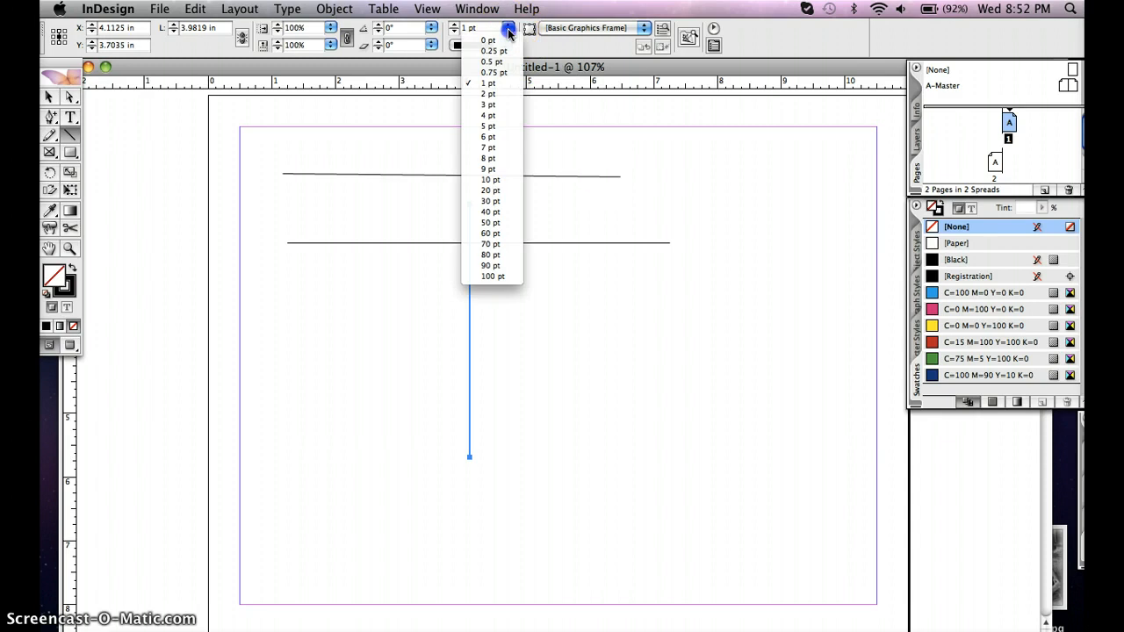
left_click(499, 180)
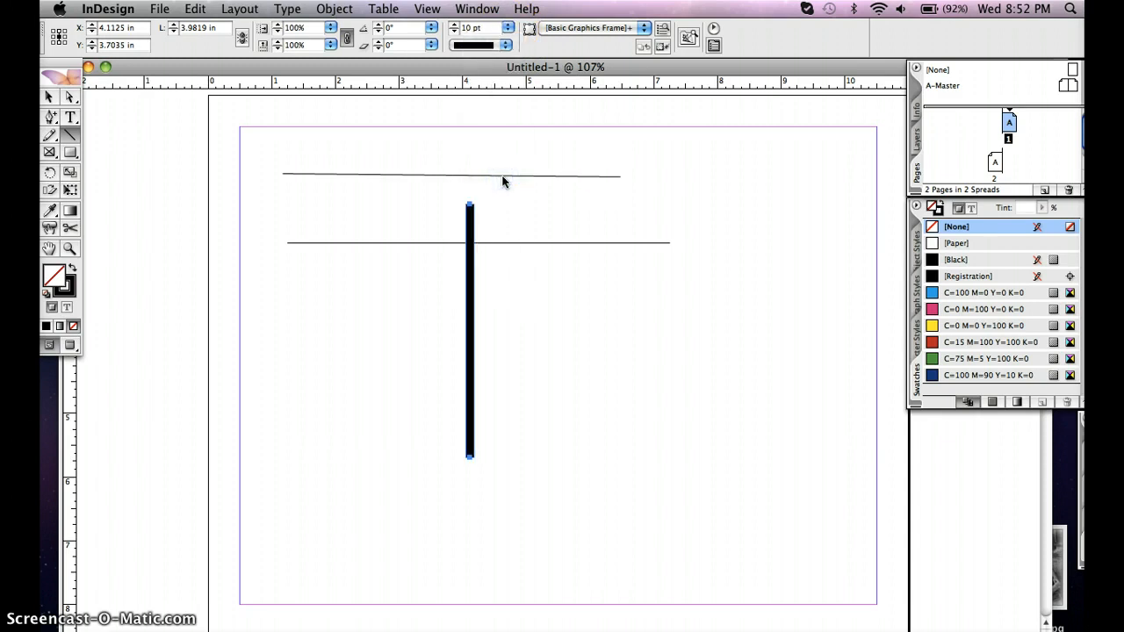
left_click(497, 44)
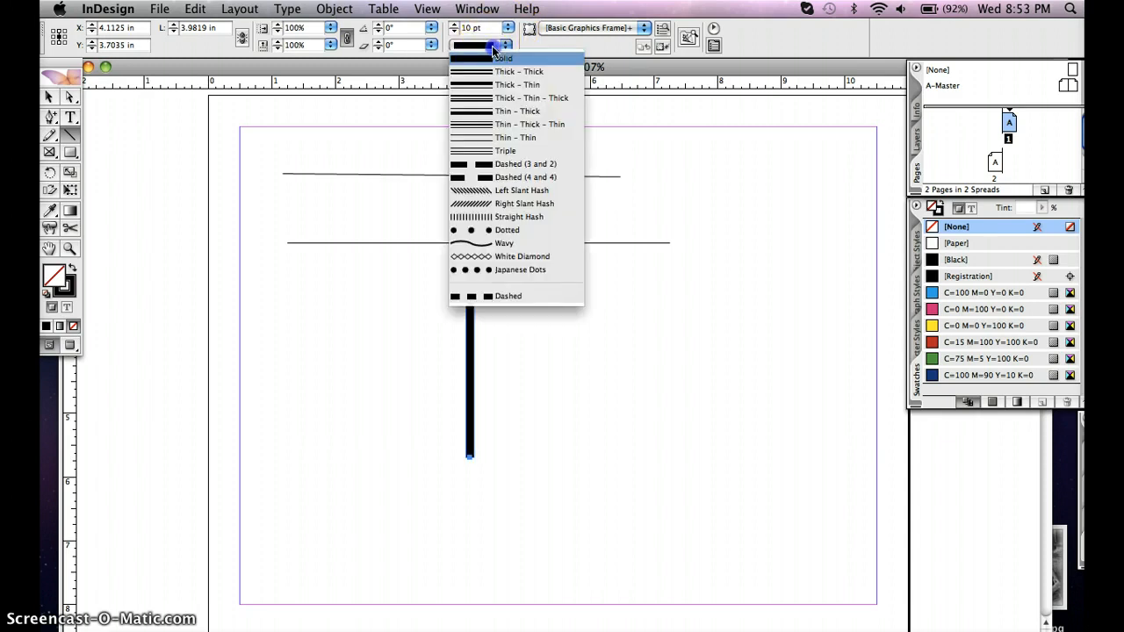
left_click(500, 270)
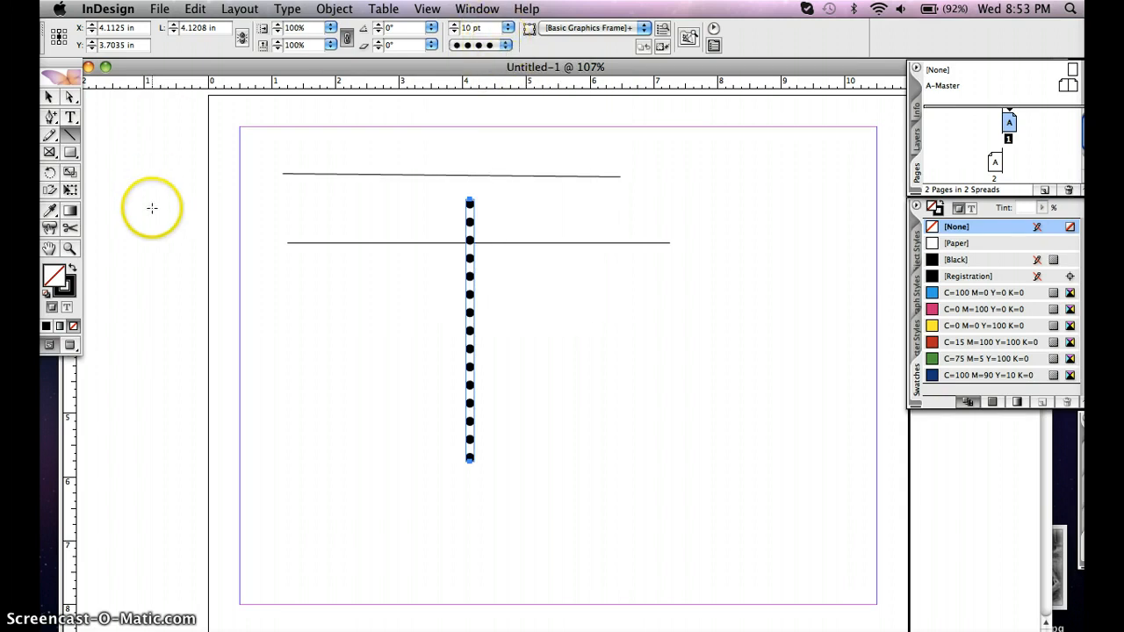
Select the three drawn lines together and delete them
left_click(50, 98)
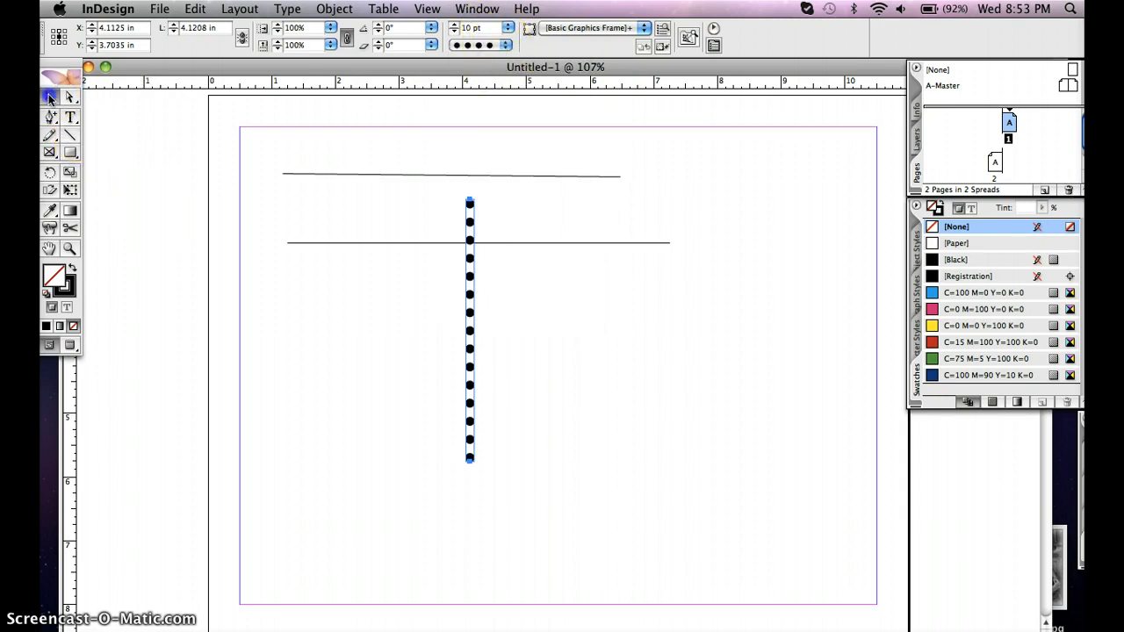
left_click_drag(255, 133, 700, 535)
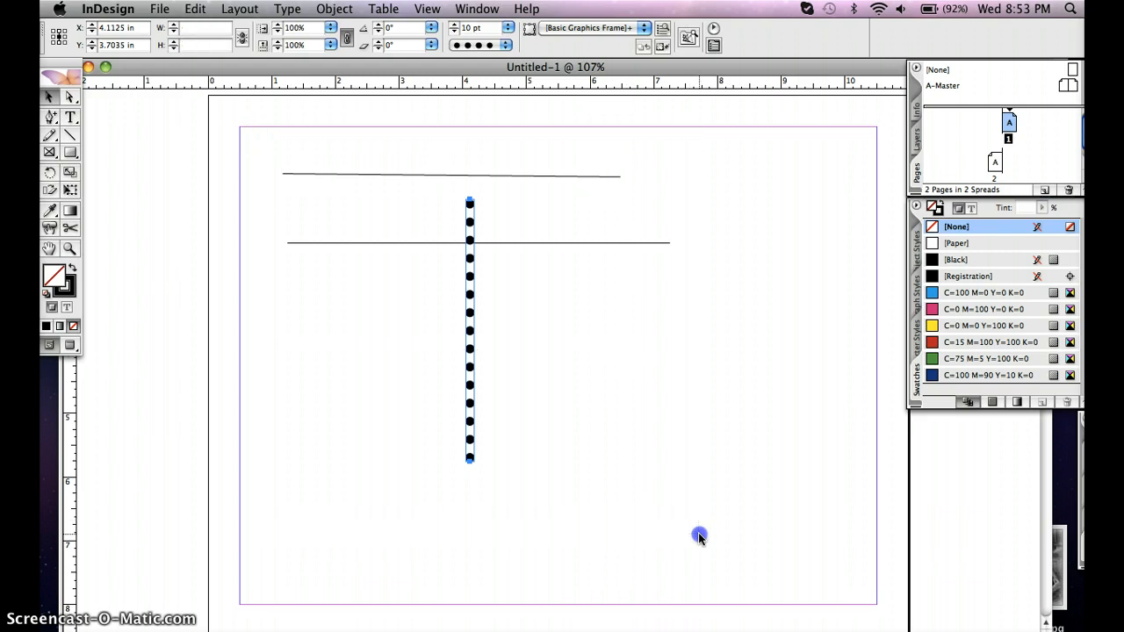
key("Delete")
left_click(699, 534)
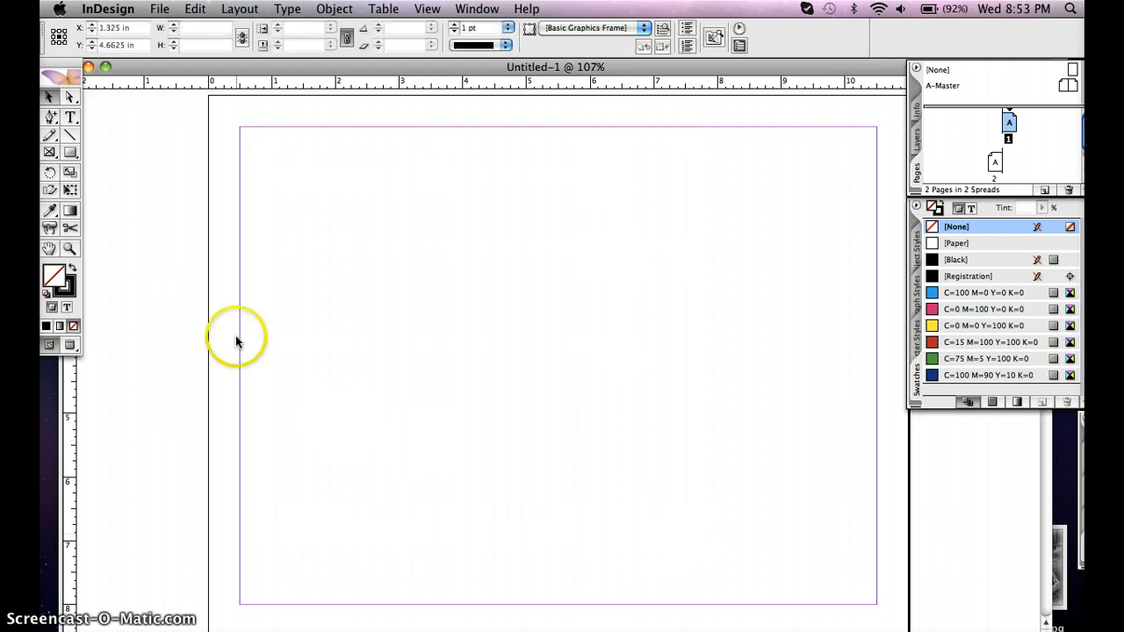
Configure the Polygon tool for 10 sides and a 6% star inset, and draw a shape about 3.8 in wide and 2.7 in high
left_click(71, 153)
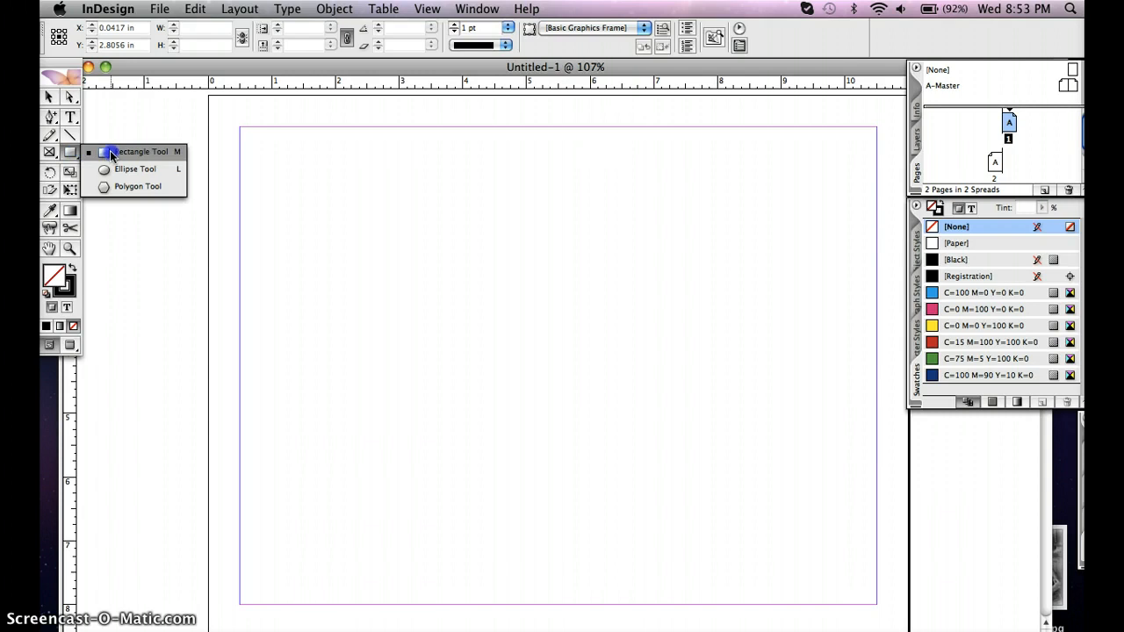
left_click(120, 190)
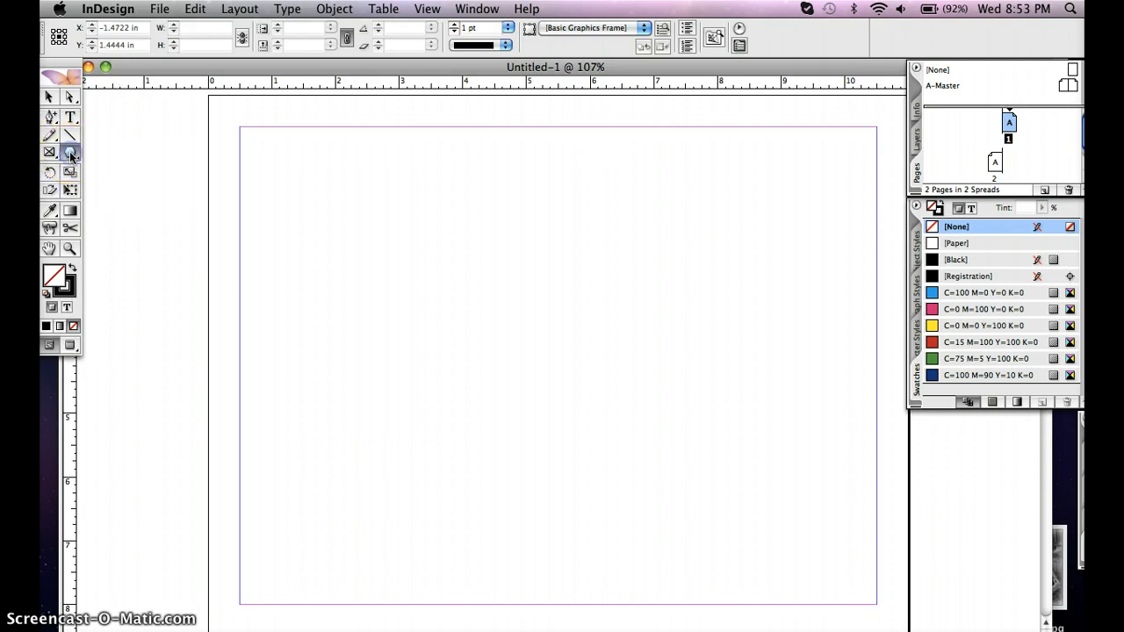
left_click(72, 153)
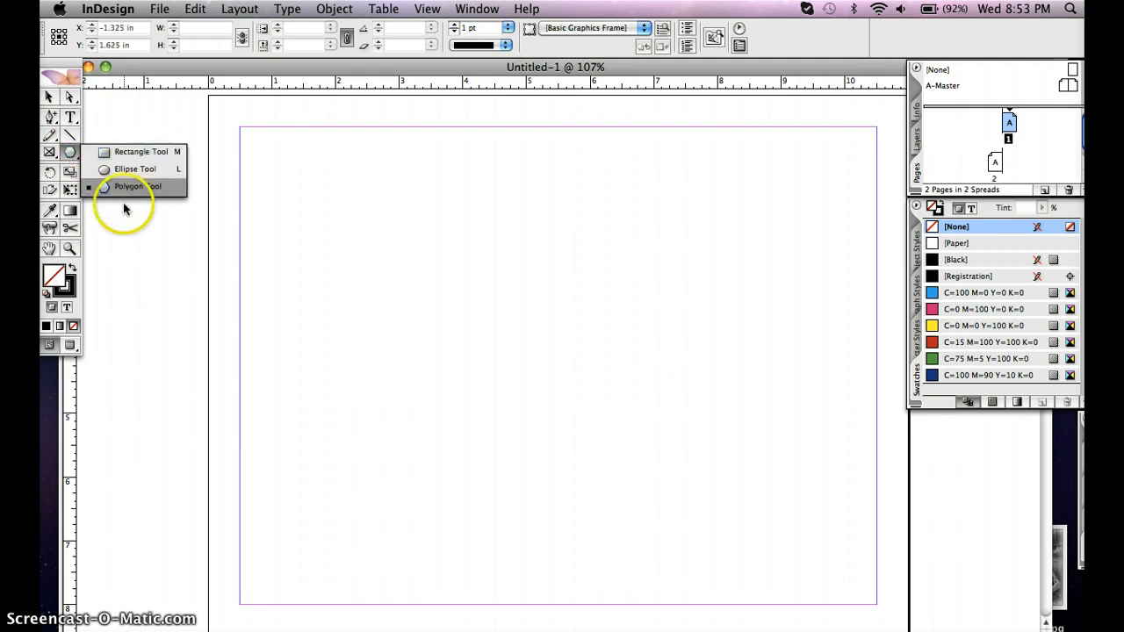
left_click(71, 155)
double_click(72, 153)
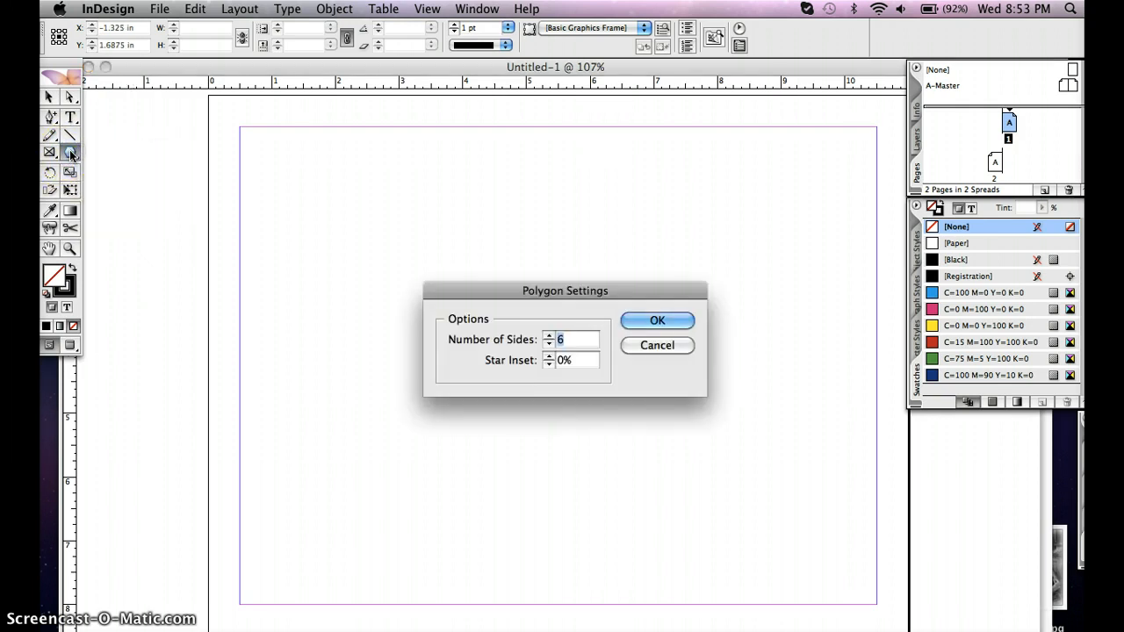
left_click(549, 342)
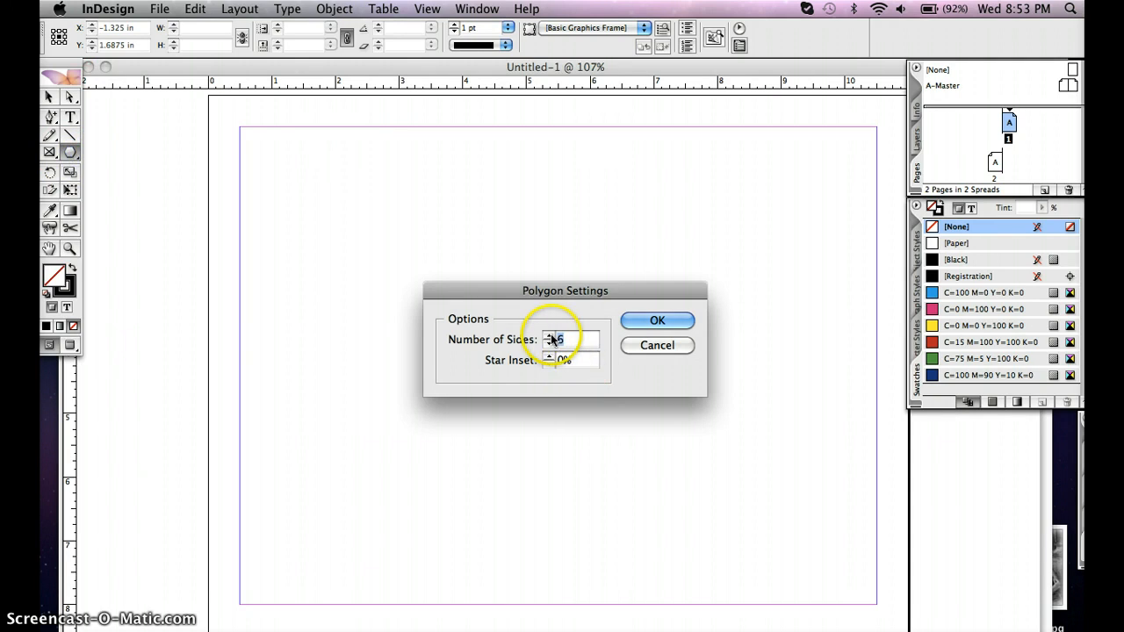
left_click(550, 335)
left_click(551, 335)
left_click(550, 335)
left_click(550, 335)
left_click(549, 357)
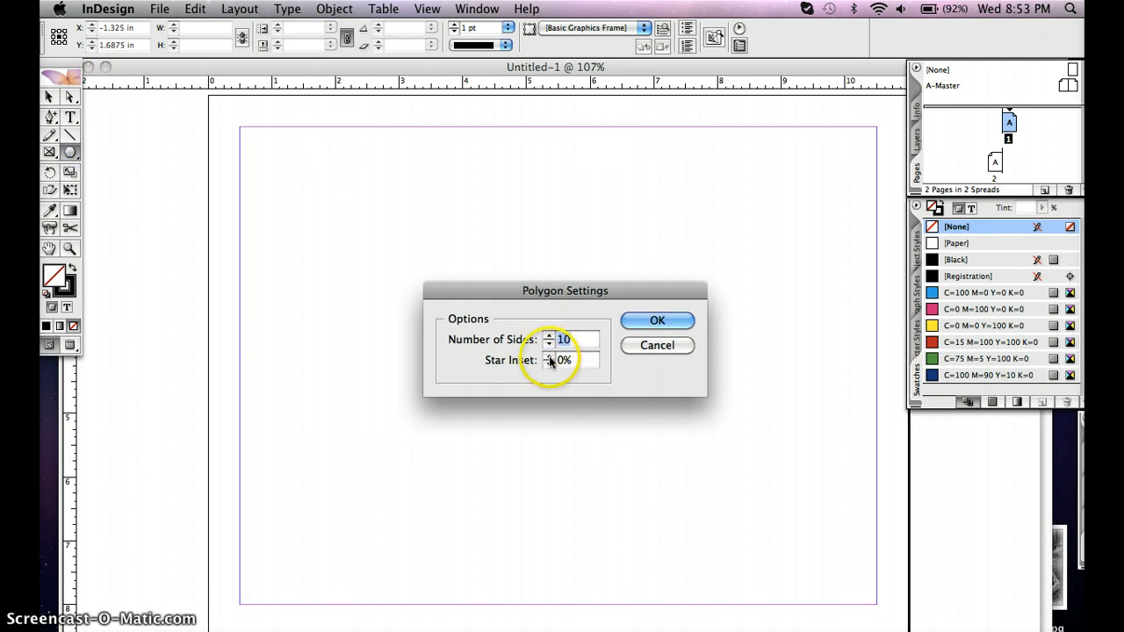
left_click(549, 356)
left_click(657, 321)
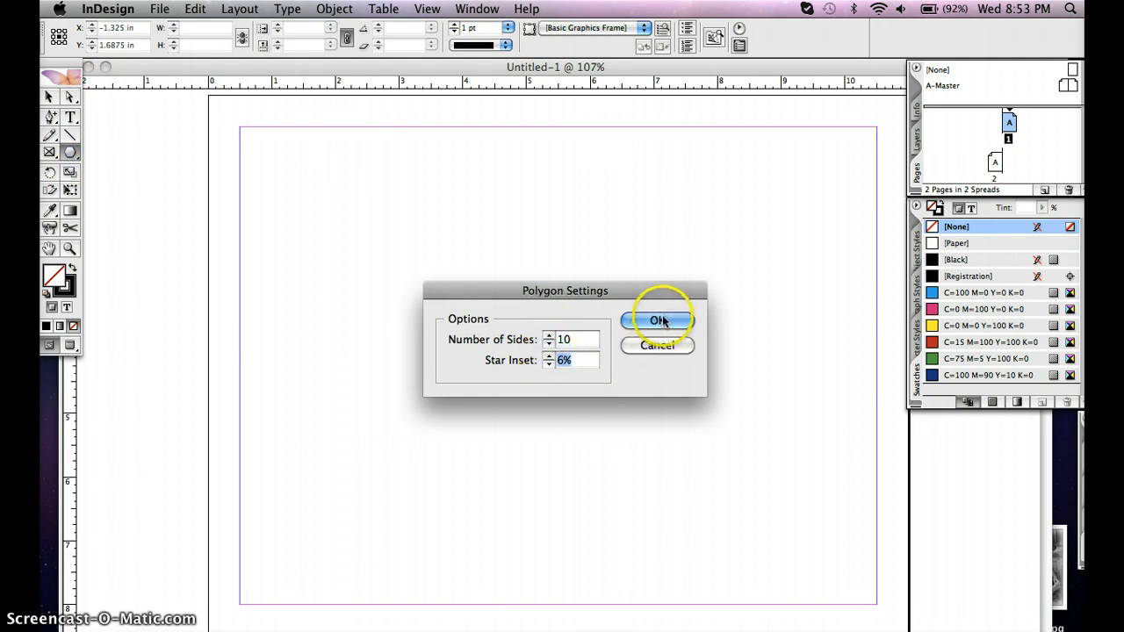
mouse_move(279, 156)
left_mouse_down()
mouse_move(502, 269)
mouse_move(525, 329)
left_mouse_up()
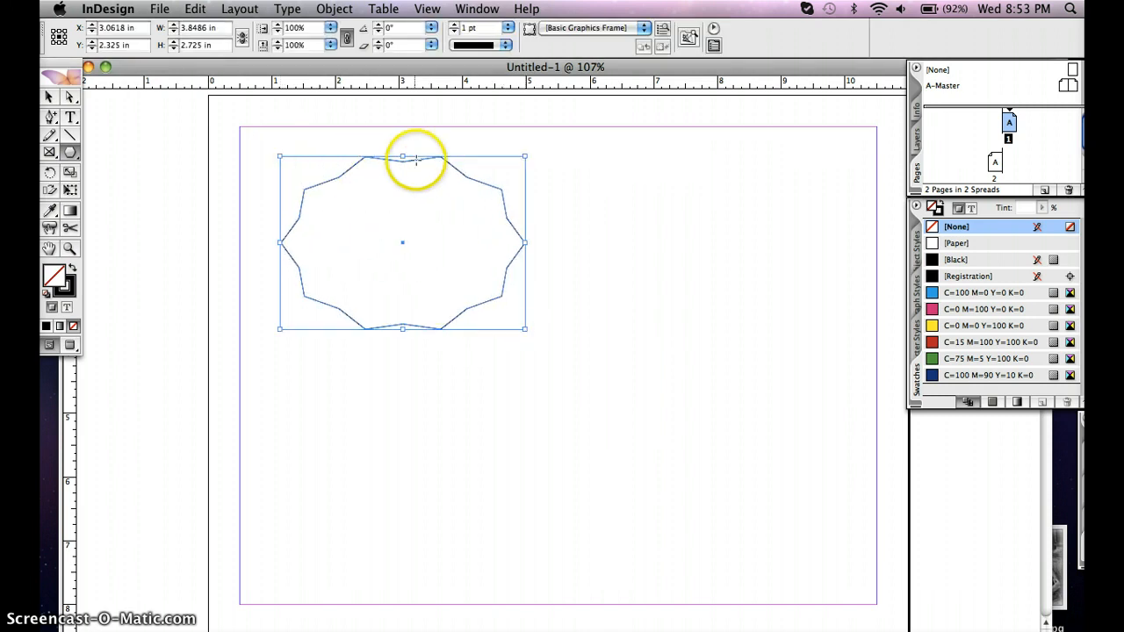
Change the polygon settings to 22 sides and a 28% star inset and accept them
double_click(70, 152)
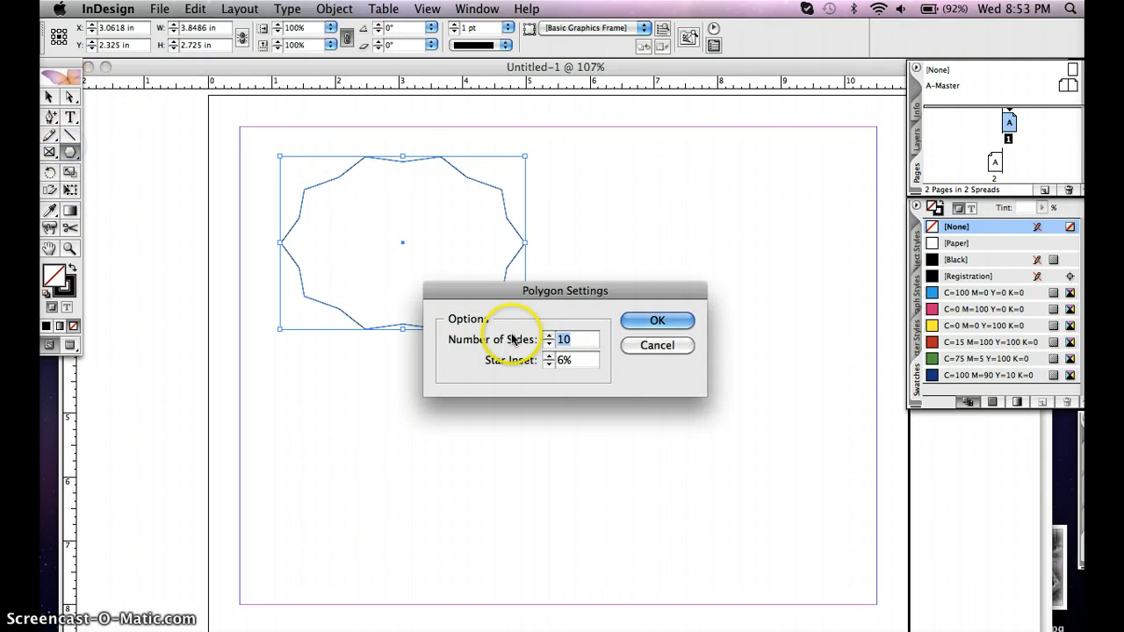
left_click(549, 335)
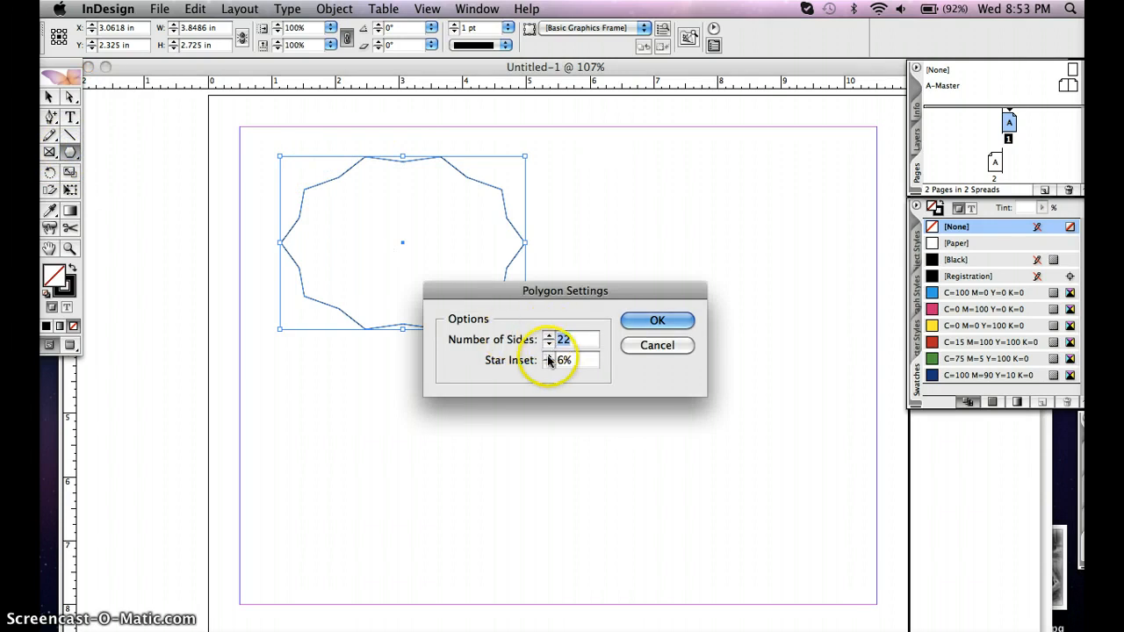
left_click(549, 357)
left_click(549, 356)
left_click(549, 357)
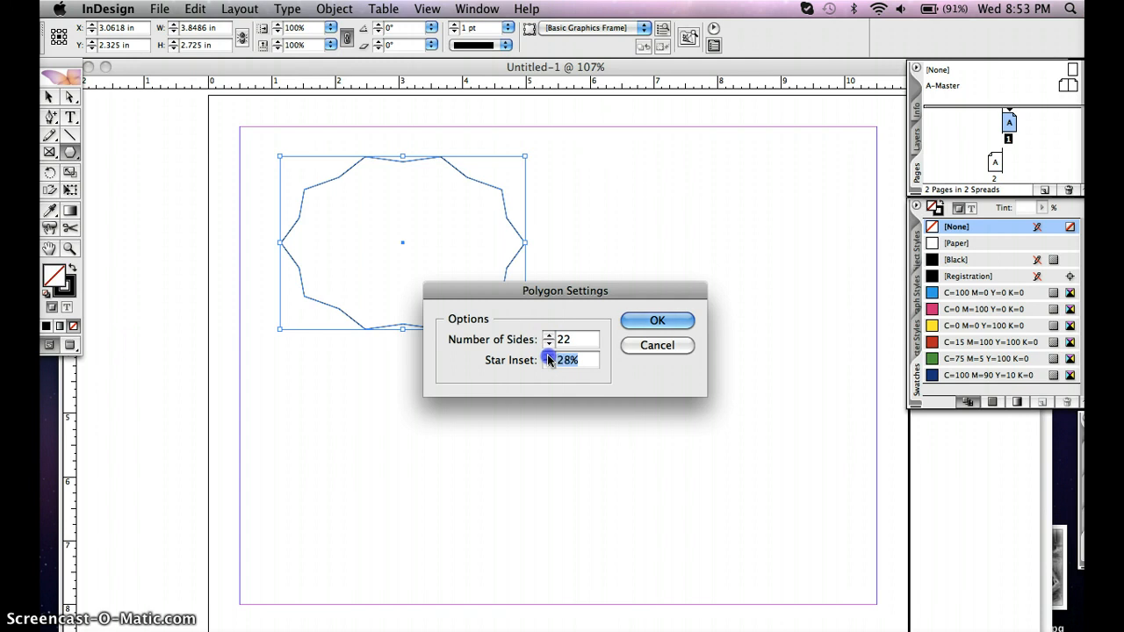
left_click(658, 322)
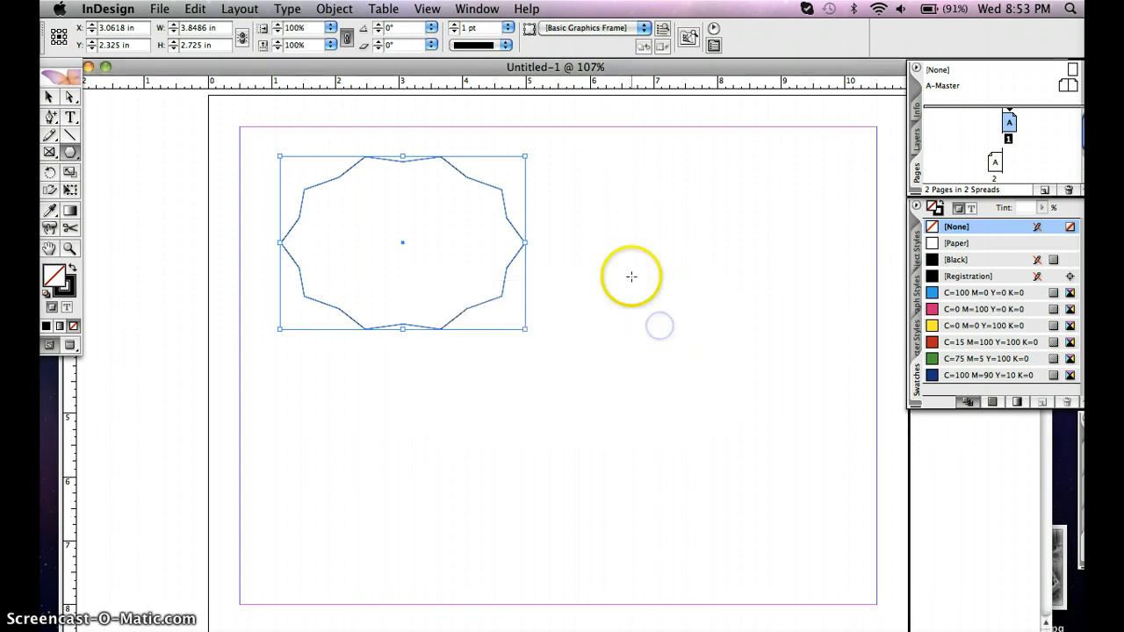
Draw a starburst about 3.3 in wide and 2.75 in high beside the first polygon, trying a 50 pt stroke before setting 6 pt
left_click(624, 222)
left_click_drag(661, 308, 835, 396)
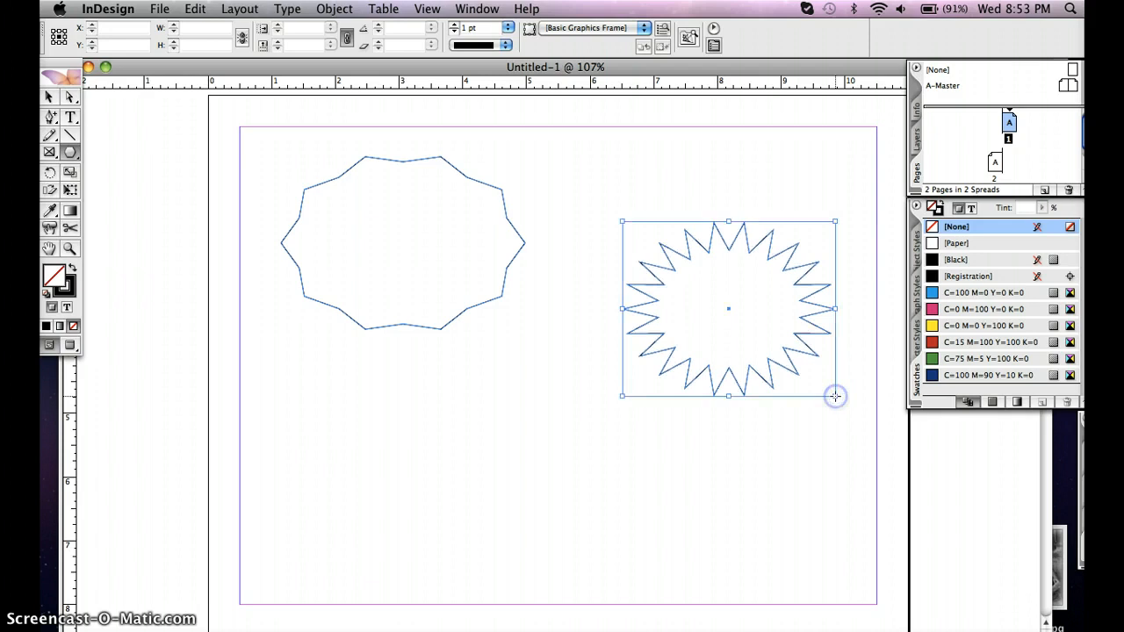
left_click(508, 28)
left_click(519, 223)
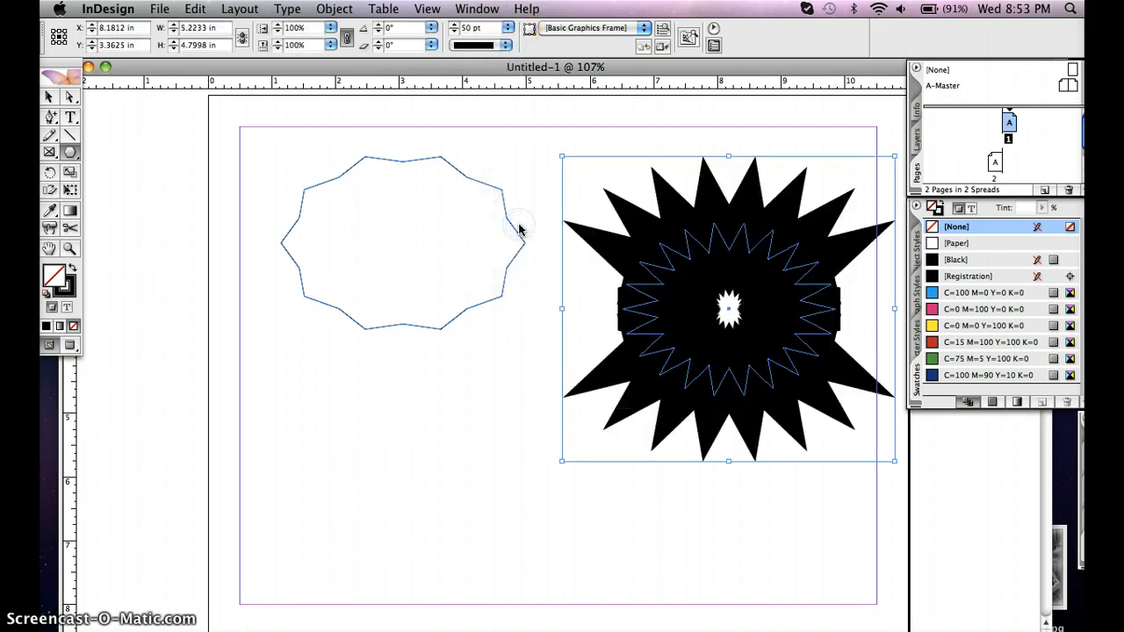
left_click(508, 29)
left_click(488, 136)
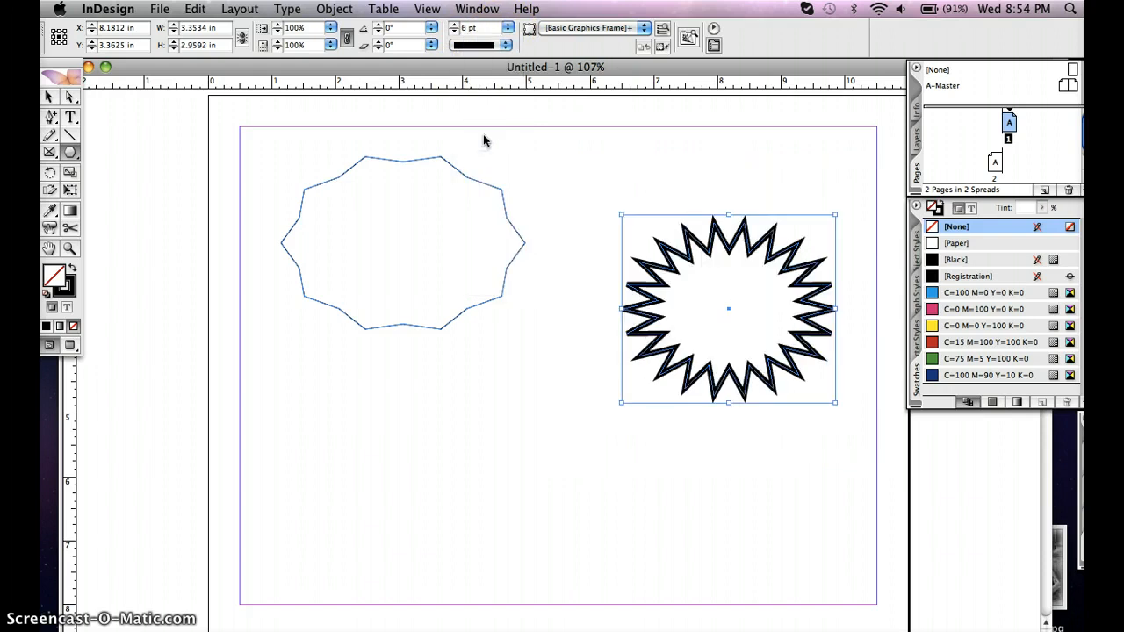
Draw a rectangle frame about 3.1 in wide and 3.0 in high below the first polygon and place the portrait JPG numbered 1 in it
left_click(50, 152)
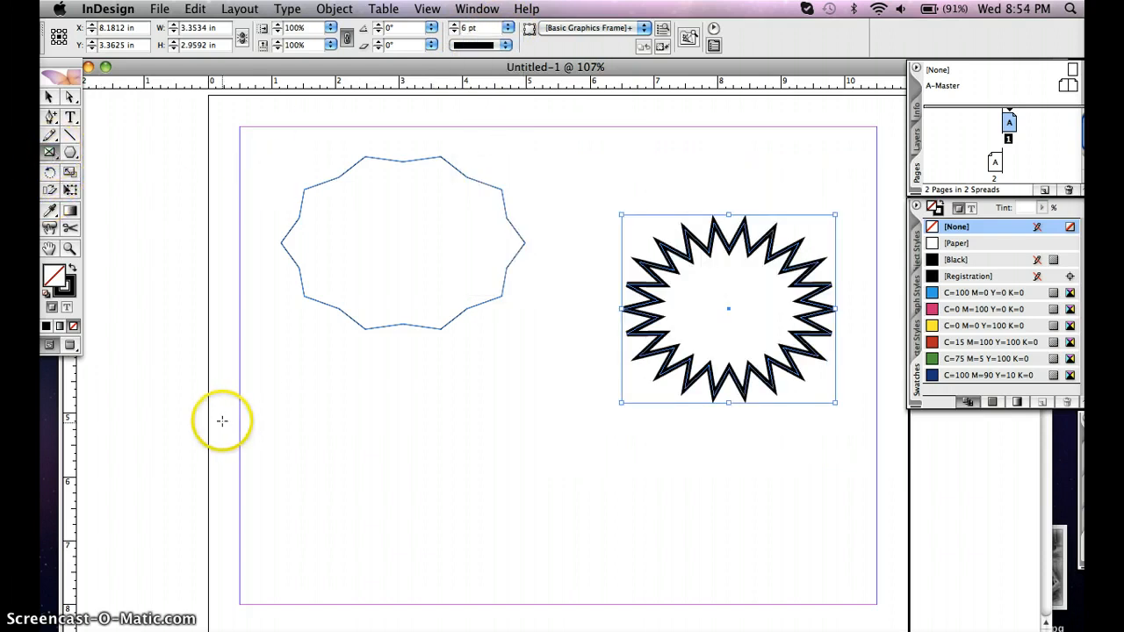
left_click_drag(252, 348, 445, 541)
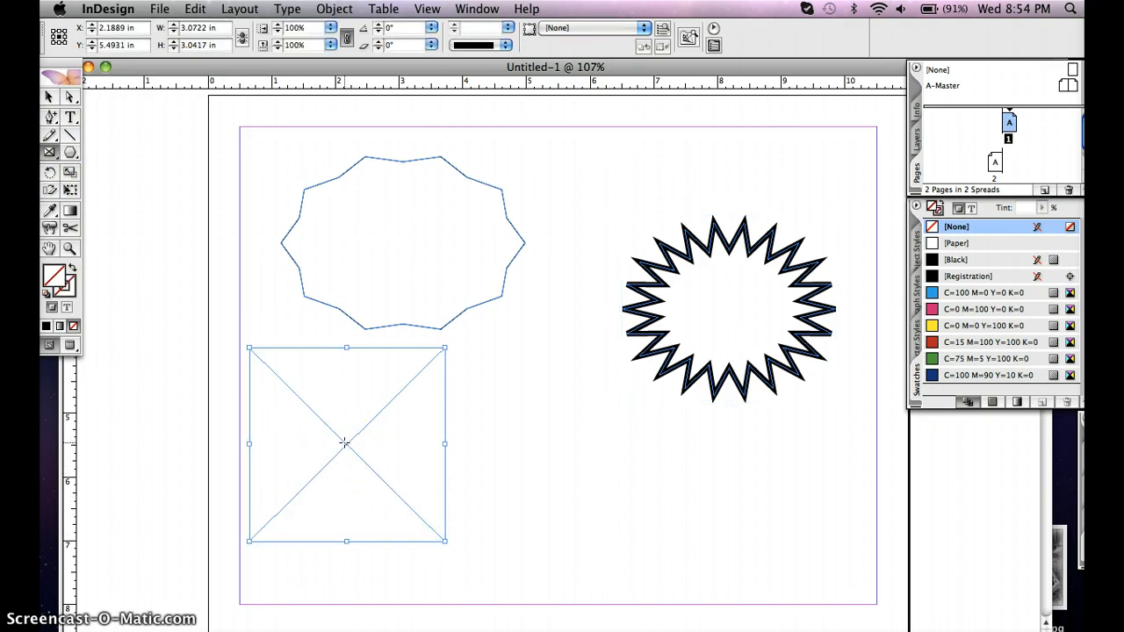
left_click(50, 98)
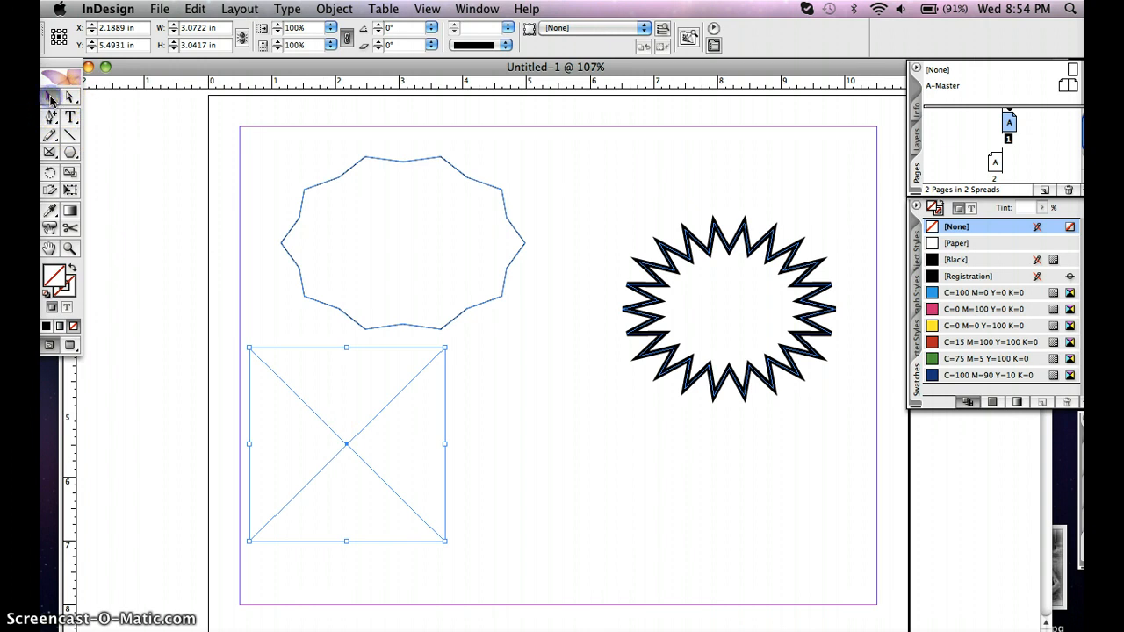
left_click(342, 490)
left_click(159, 9)
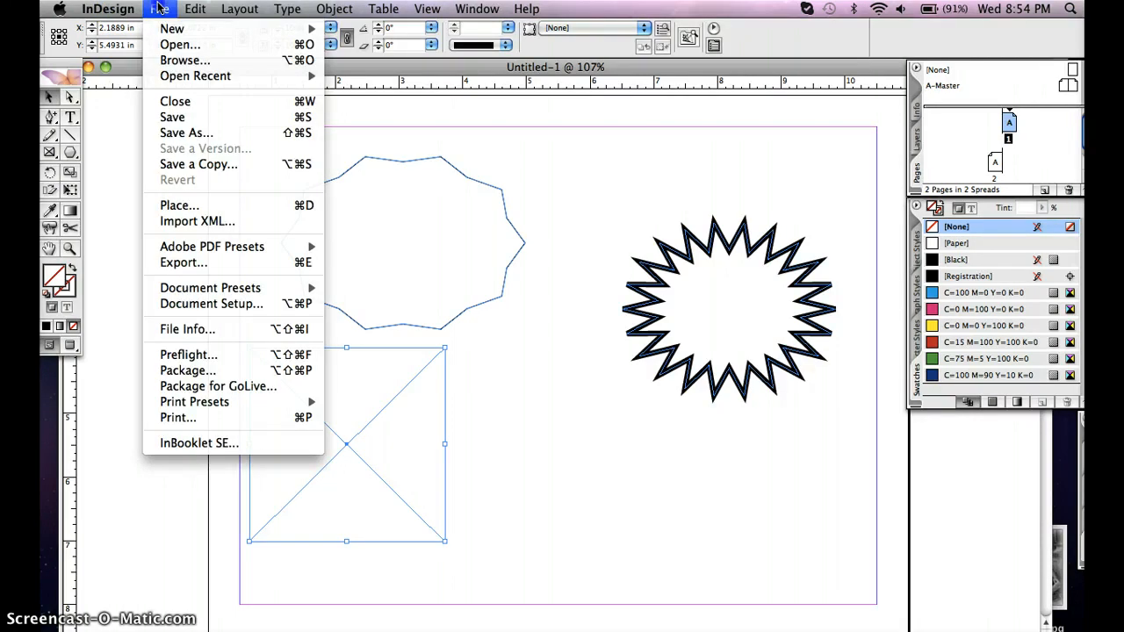
left_click(186, 209)
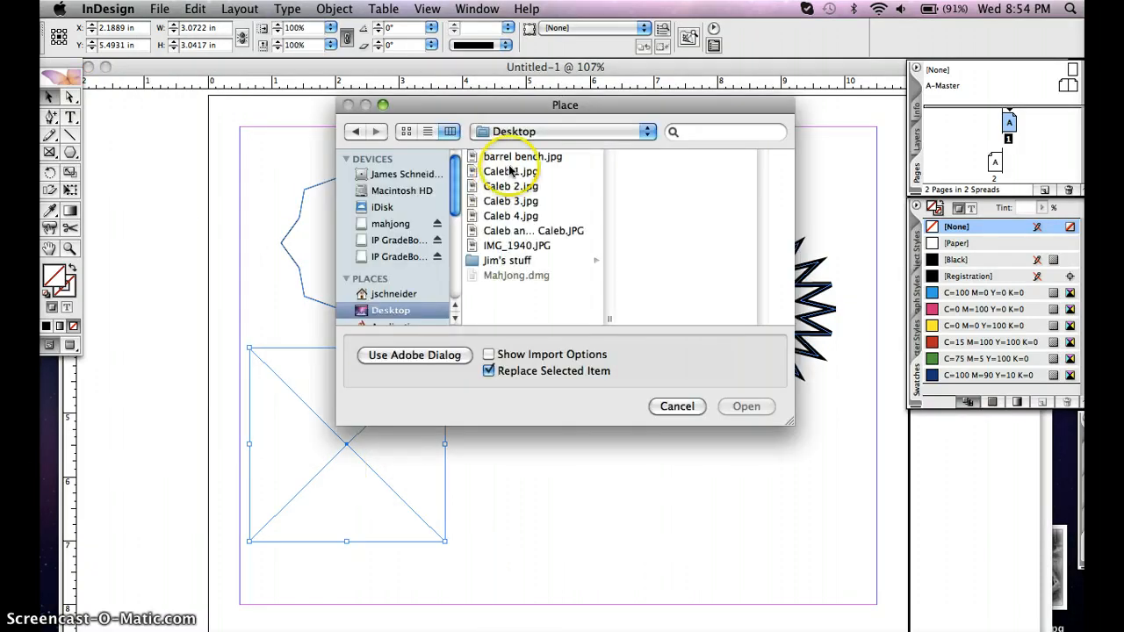
left_click(510, 173)
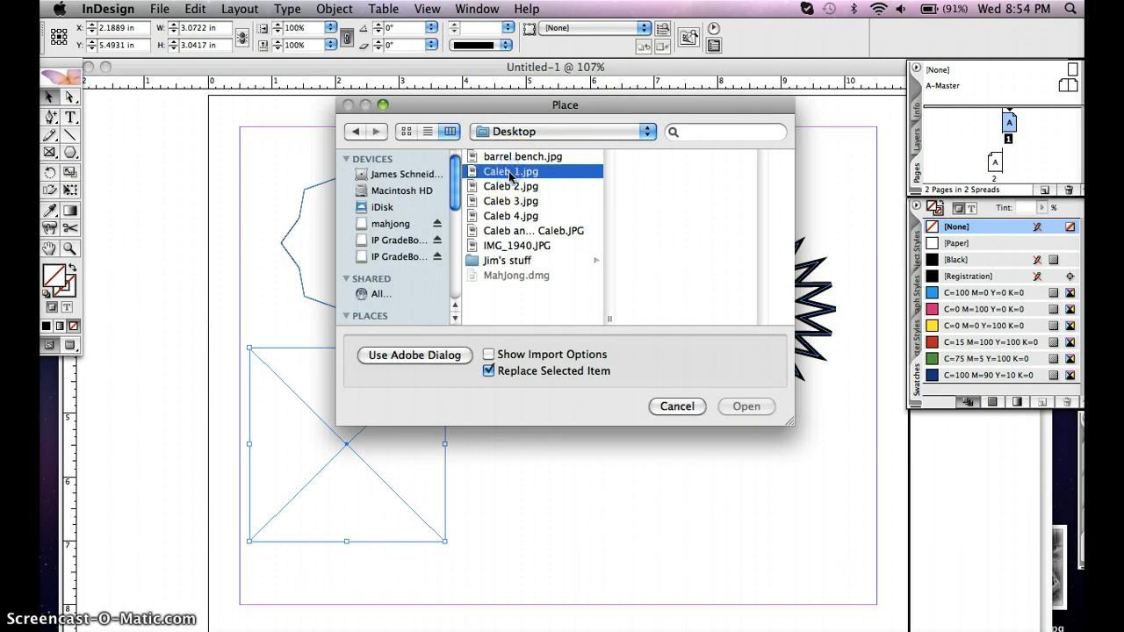
left_click(751, 407)
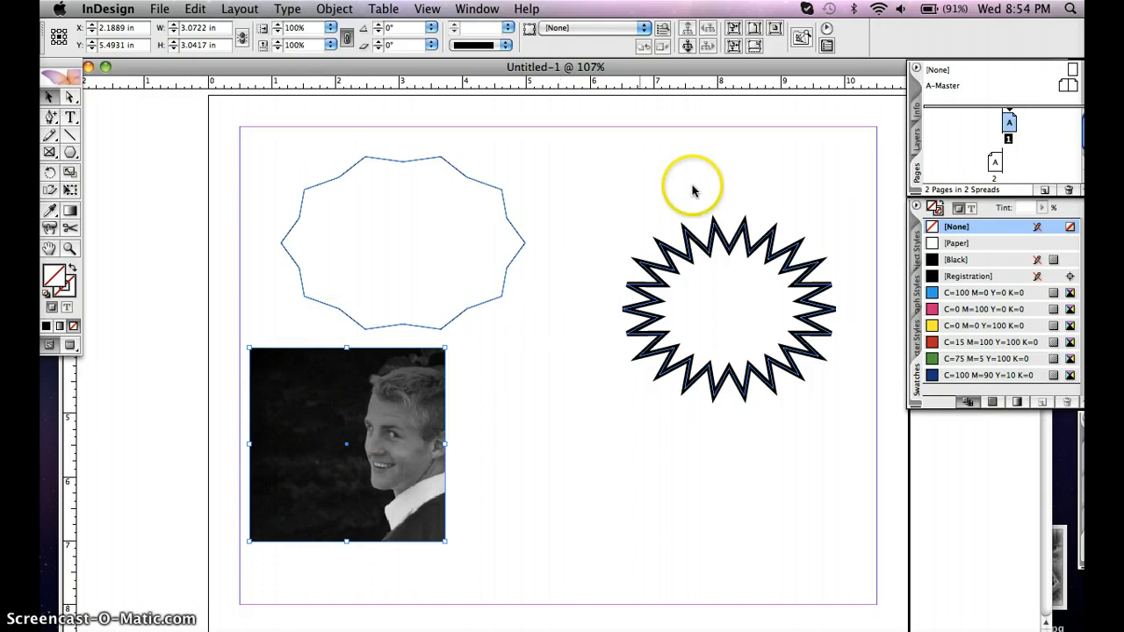
Make the placed portrait fill its rectangular frame proportionally
left_click(752, 33)
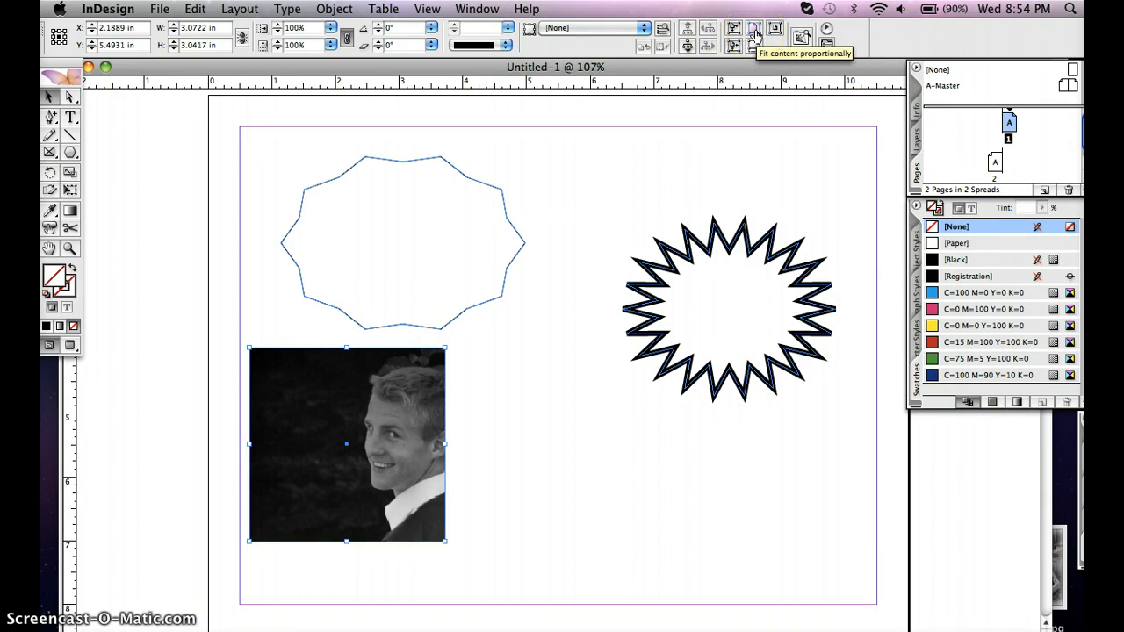
left_click(754, 45)
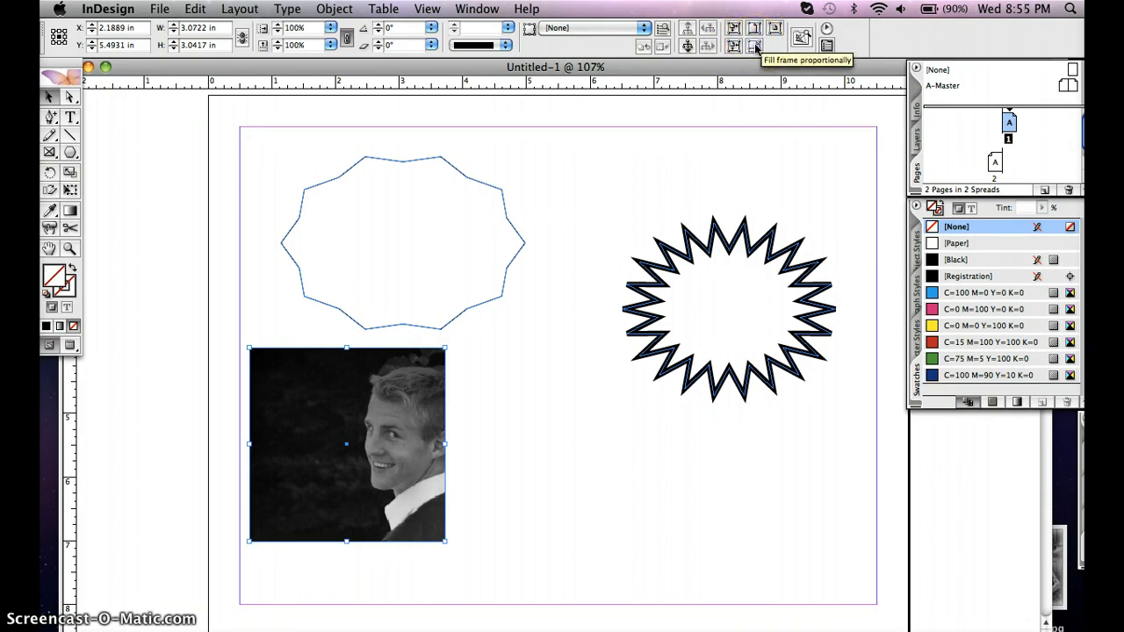
left_click(756, 48)
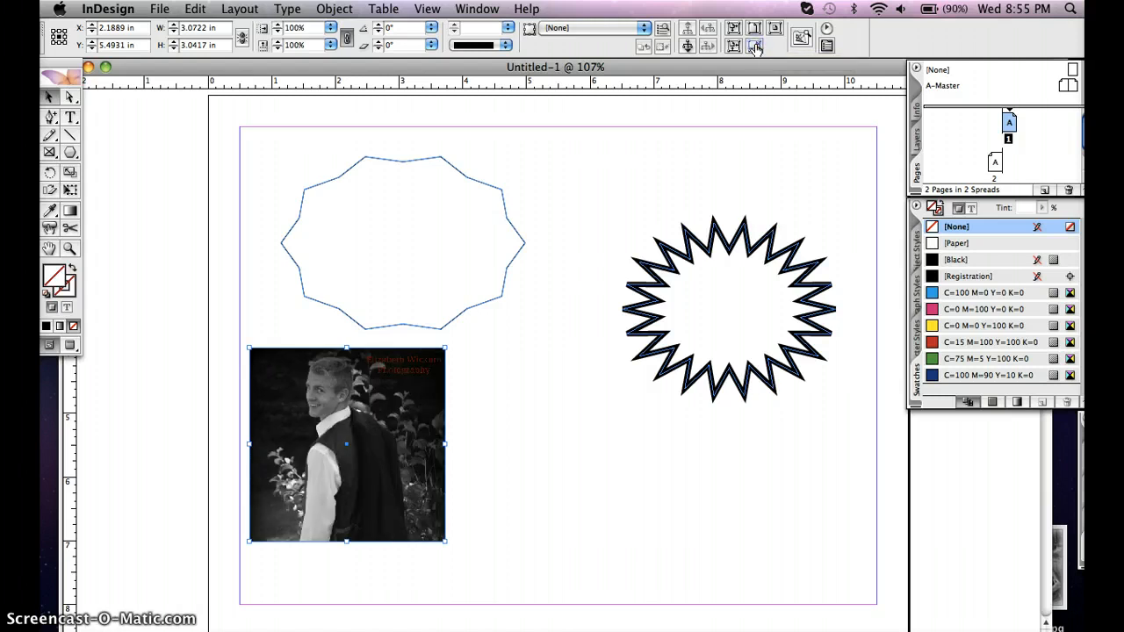
left_click(755, 48)
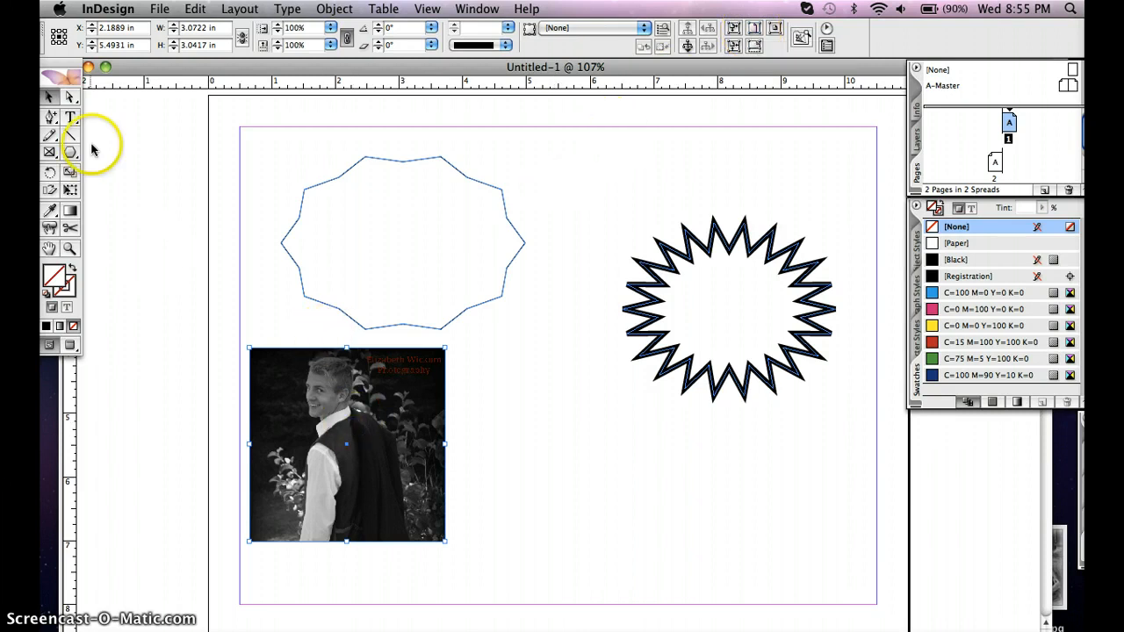
Try resizing the portrait inside its frame without keeping its proportions, and undo that resize
left_click(71, 97)
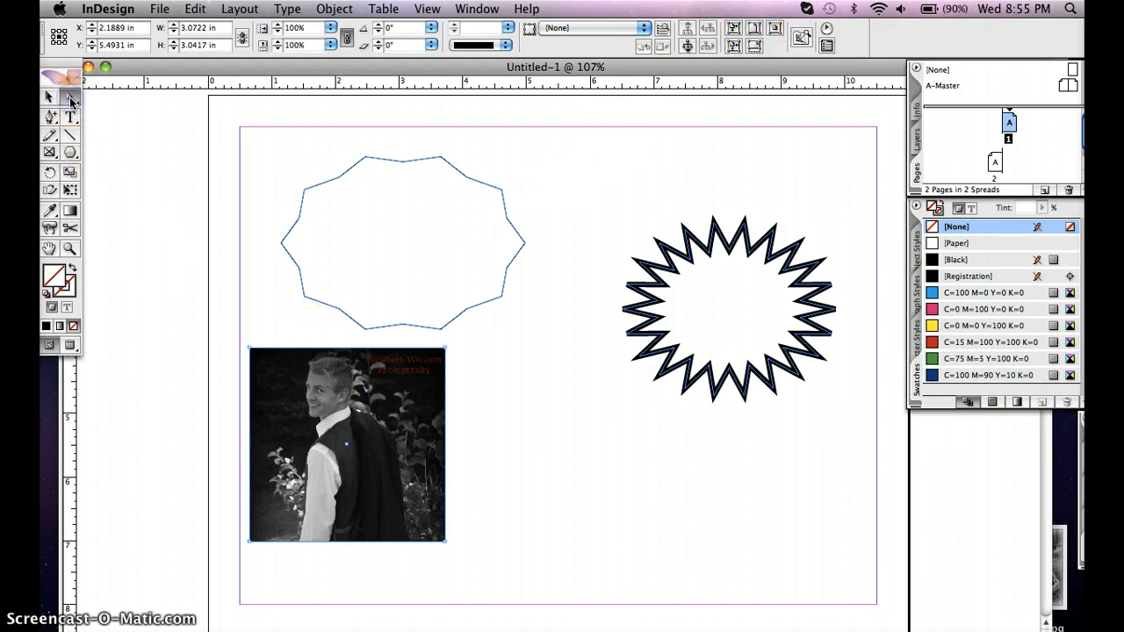
left_click(321, 427)
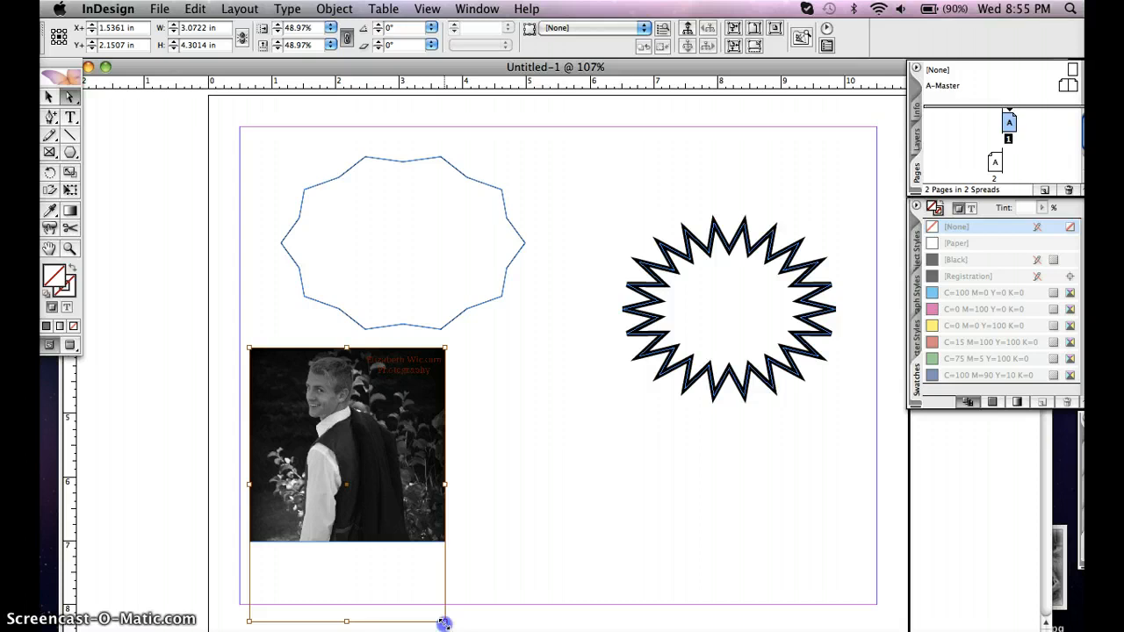
left_click_drag(444, 623, 466, 539)
left_click(196, 10)
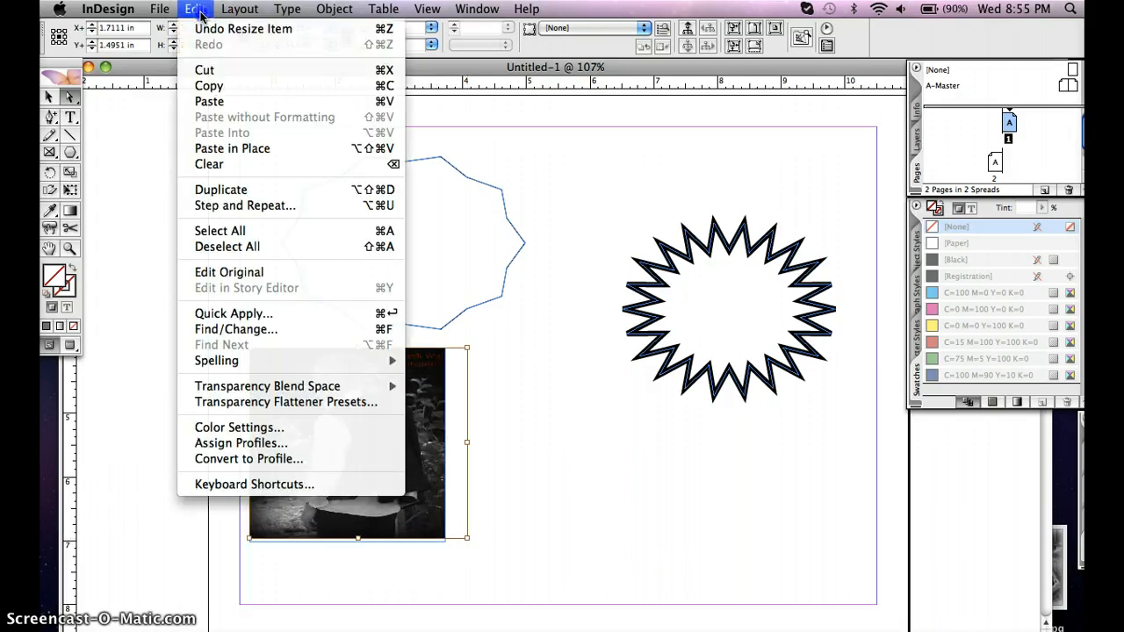
left_click(203, 31)
Scale the portrait proportionally inside its frame to about 2.1 in wide and 3.0 in high, keeping its upper-right corner in place
left_click(69, 98)
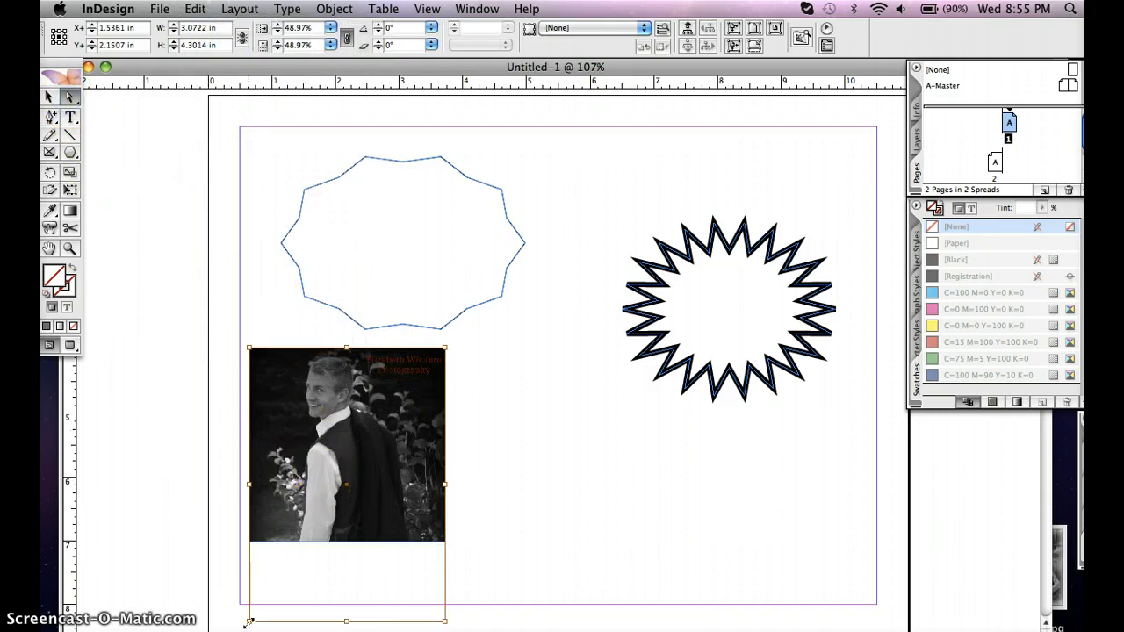
left_click_drag(252, 615, 307, 553)
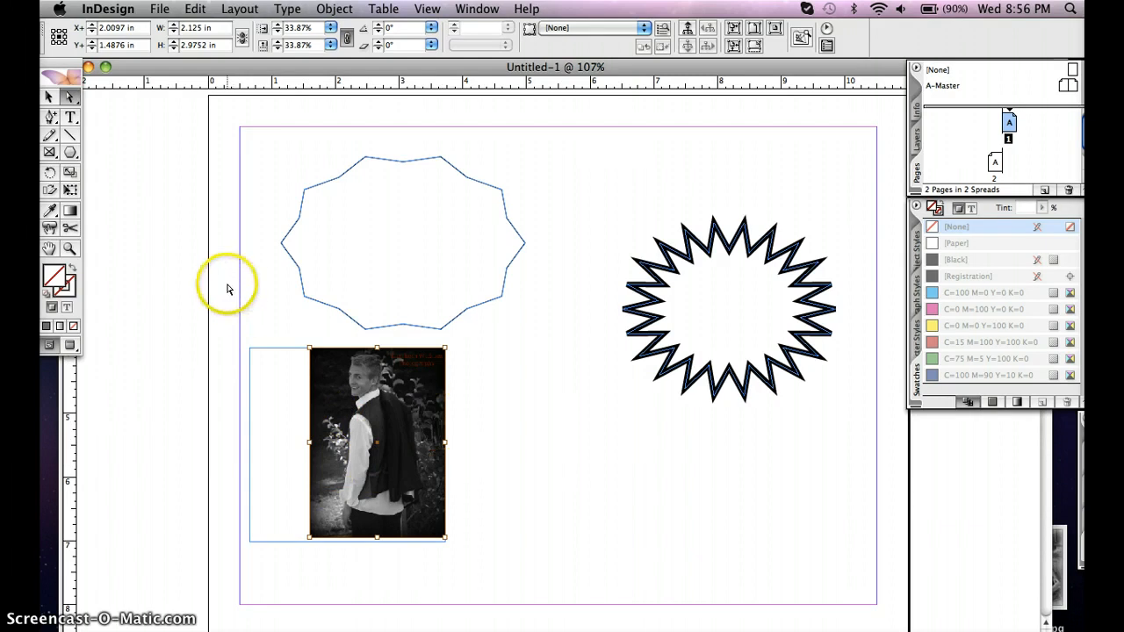
Configure the Polygon Frame tool for 20 sides and a 20% star inset, and draw a frame about 3.3 in wide and 2.5 in high
left_click(50, 153)
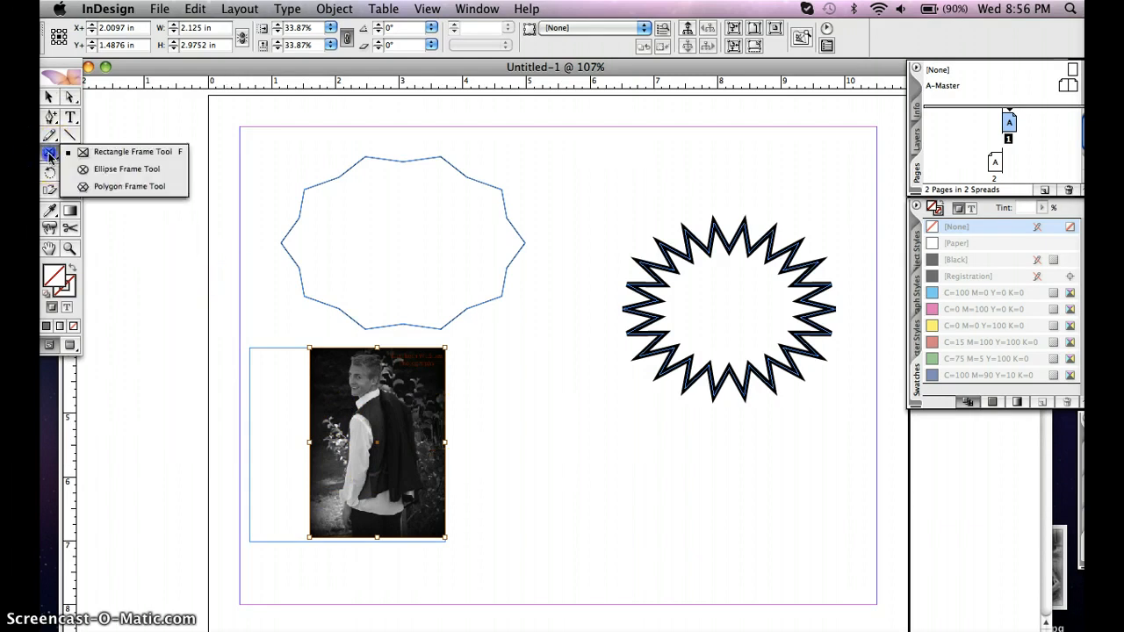
left_click(104, 176)
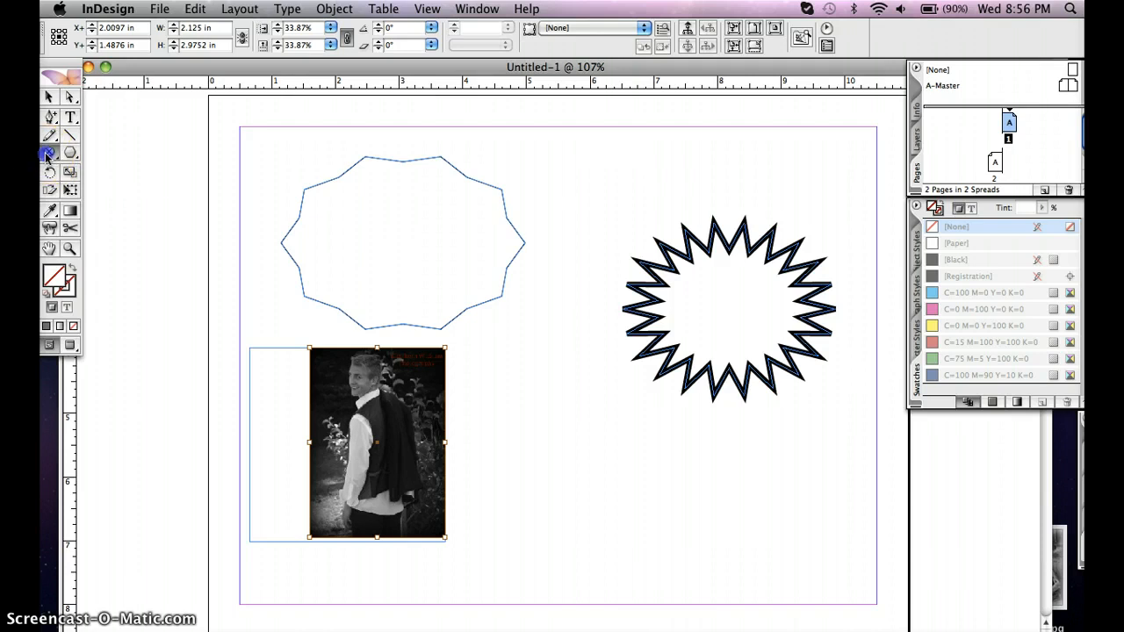
left_click_drag(47, 157, 101, 188)
double_click(50, 151)
left_click(571, 360)
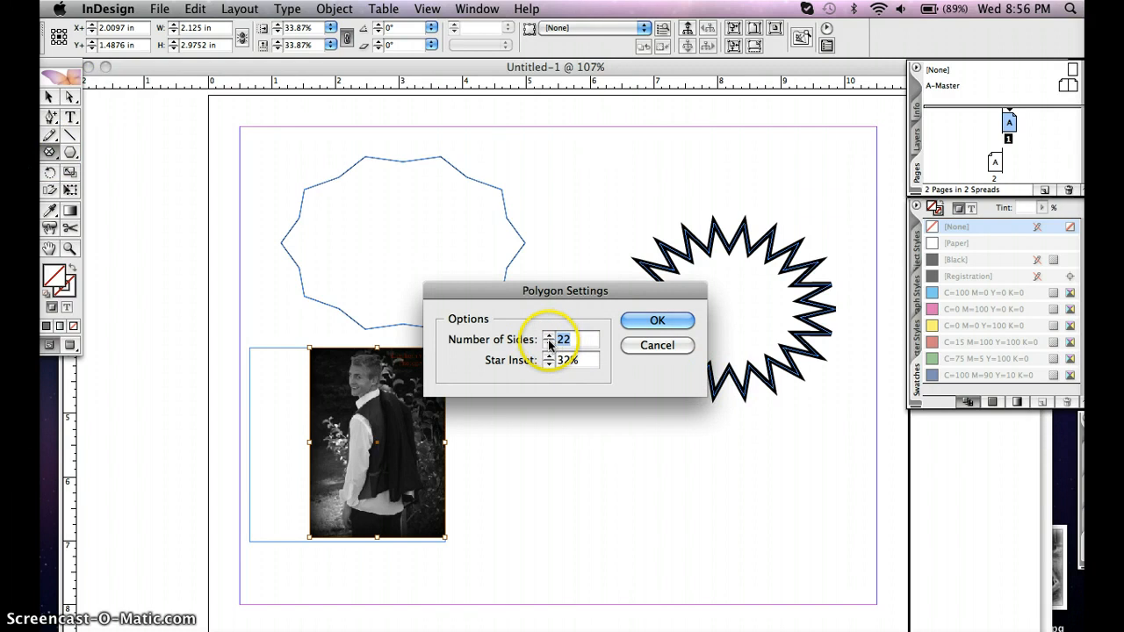
left_click(583, 340)
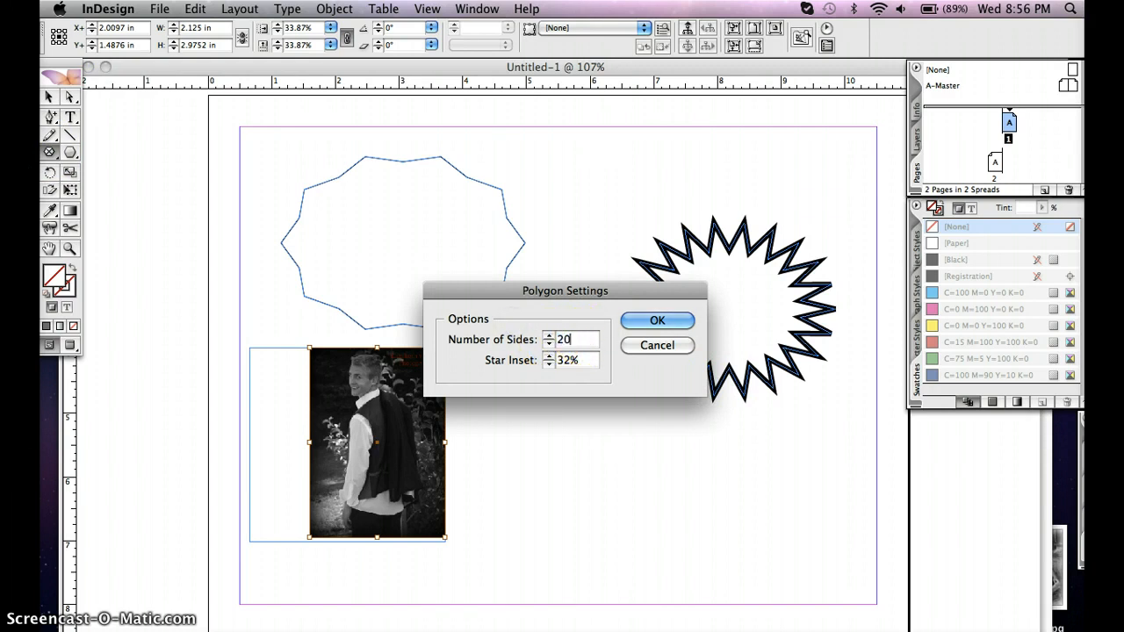
key("Tab")
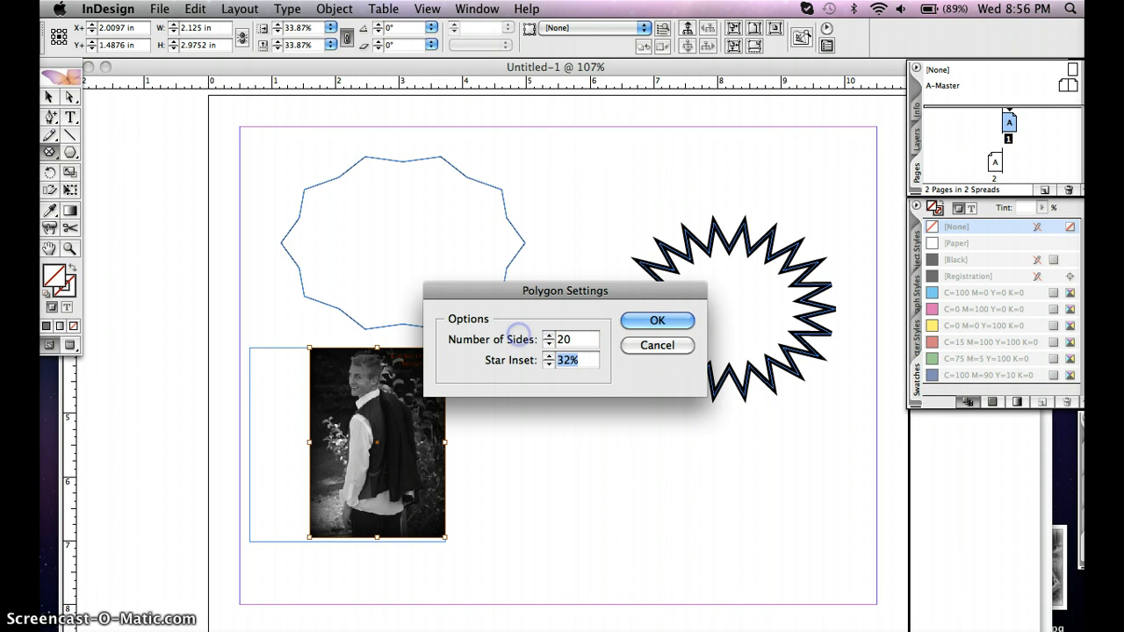
type("2.")
type("0")
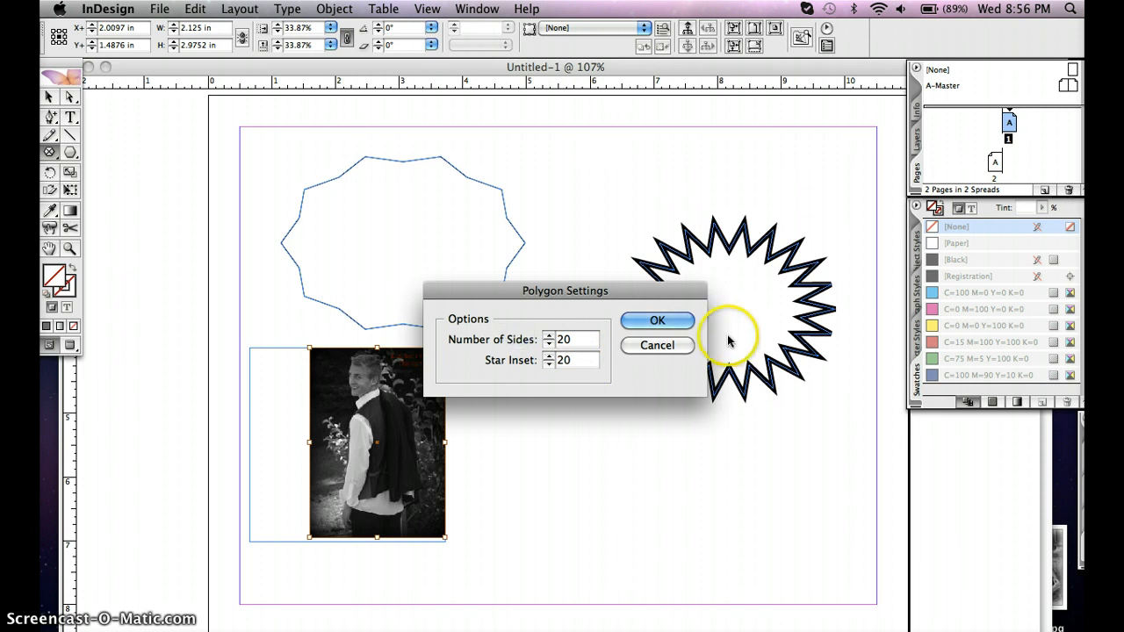
left_click(658, 320)
left_click_drag(498, 379, 705, 535)
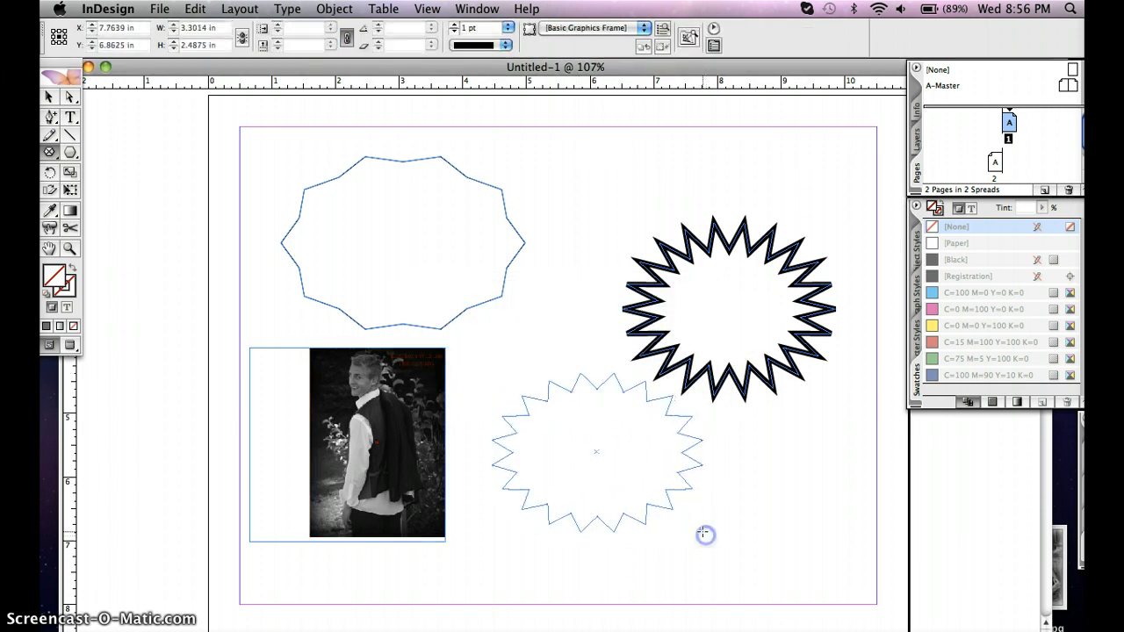
Place the portrait JPG numbered 4 in the star-shaped frame and fit the content proportionally
left_click(49, 99)
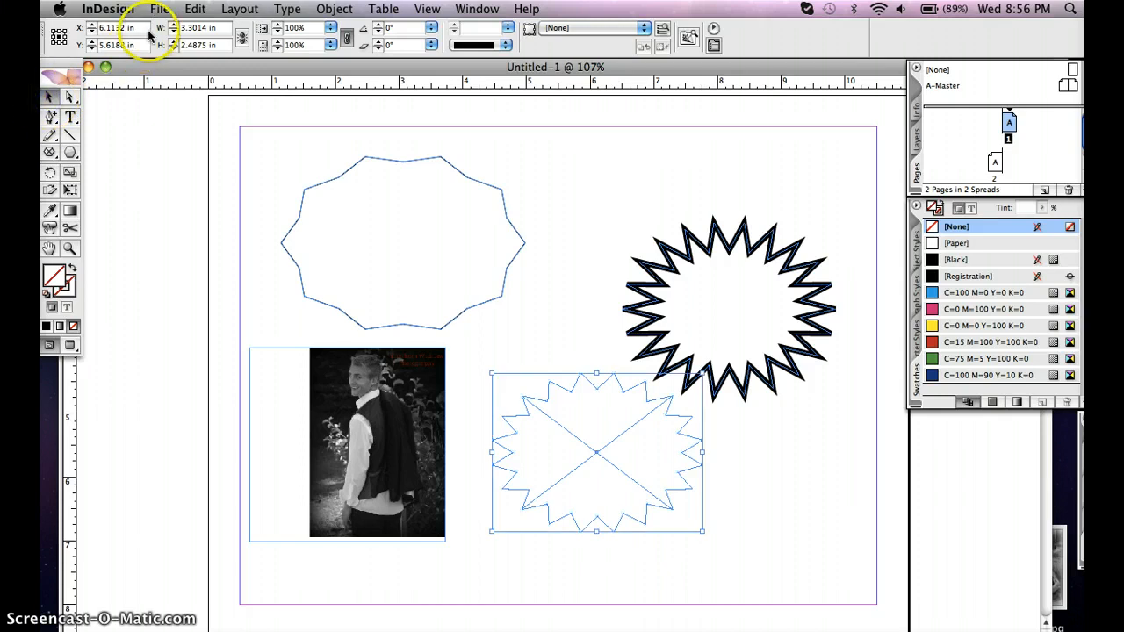
left_click(163, 10)
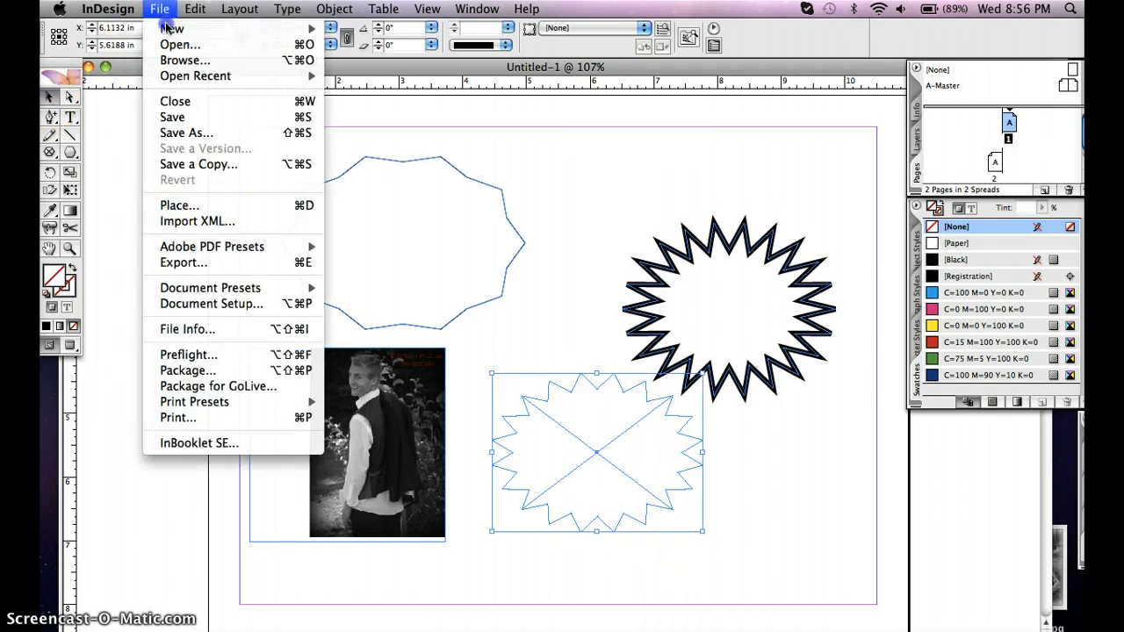
left_click(181, 205)
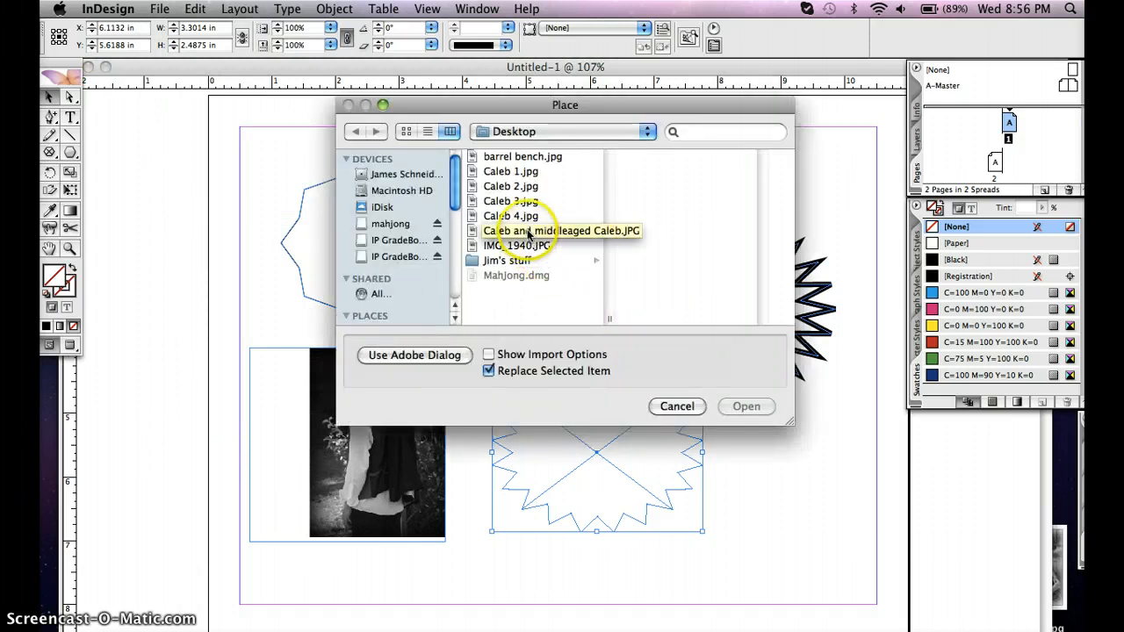
left_click(518, 217)
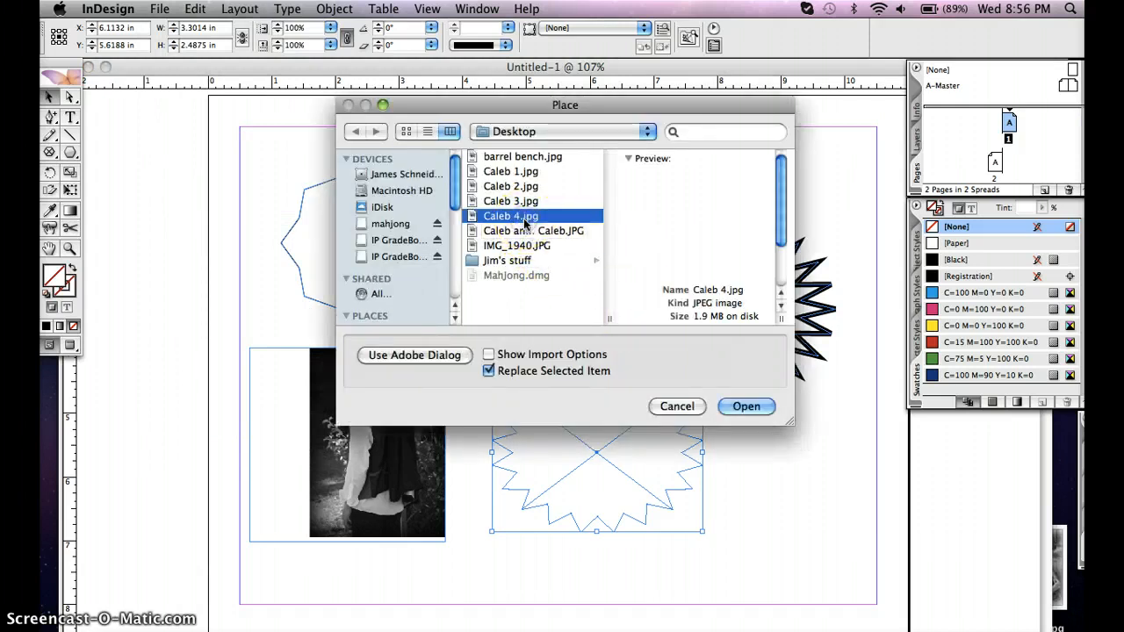
left_click(746, 406)
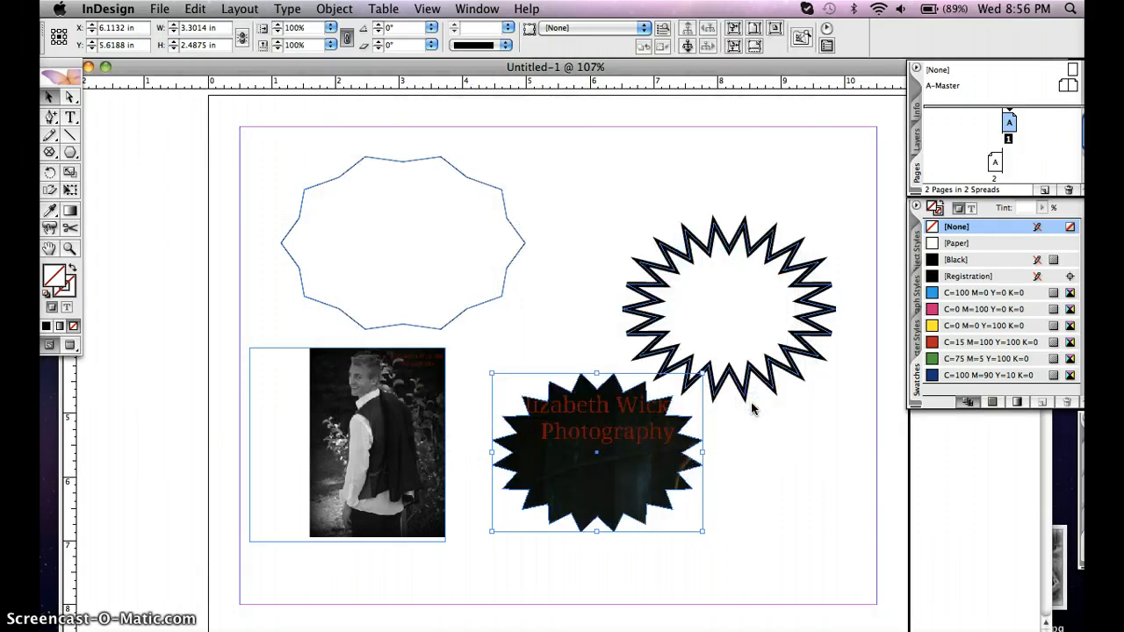
left_click(753, 31)
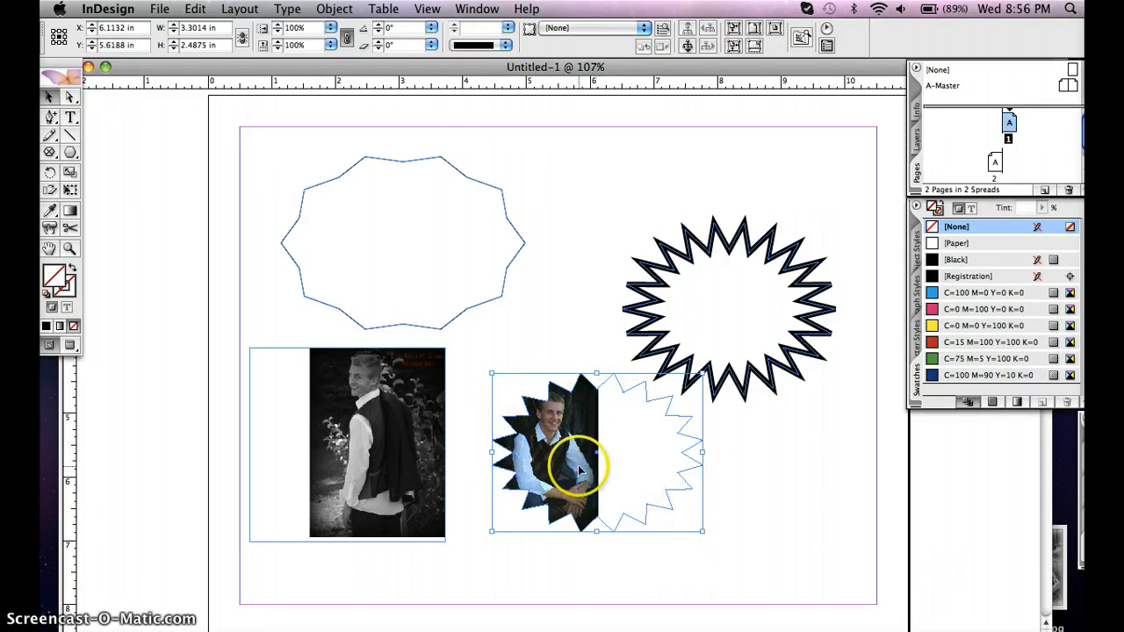
Enlarge the portrait inside the star-shaped frame proportionally to about 3.4 in wide and 5.1 in high
left_click(70, 96)
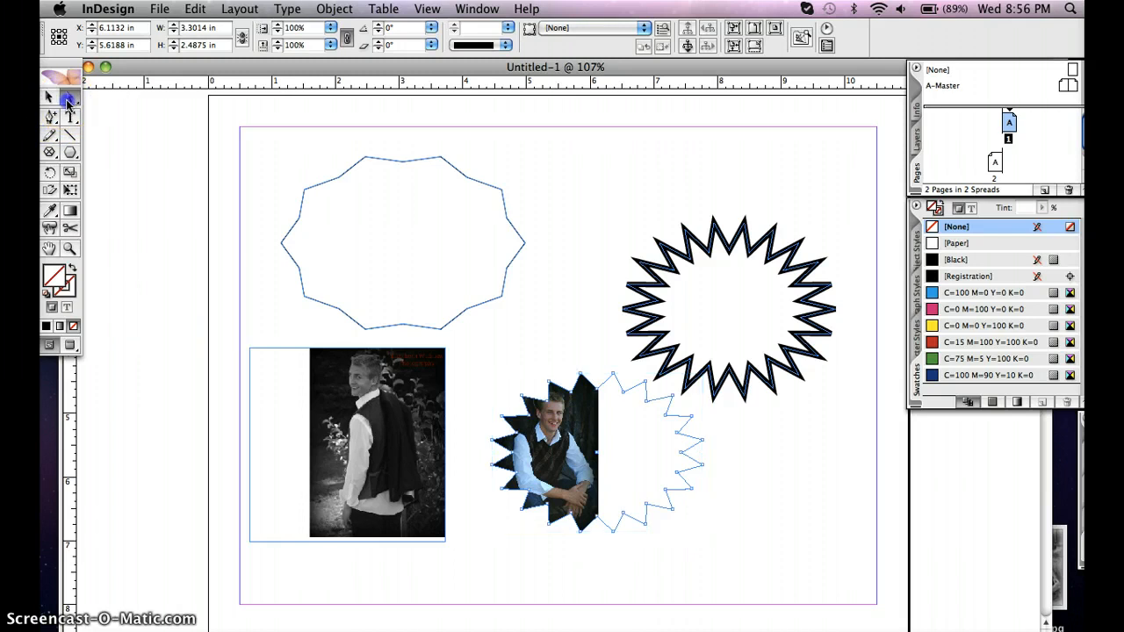
left_click(556, 463)
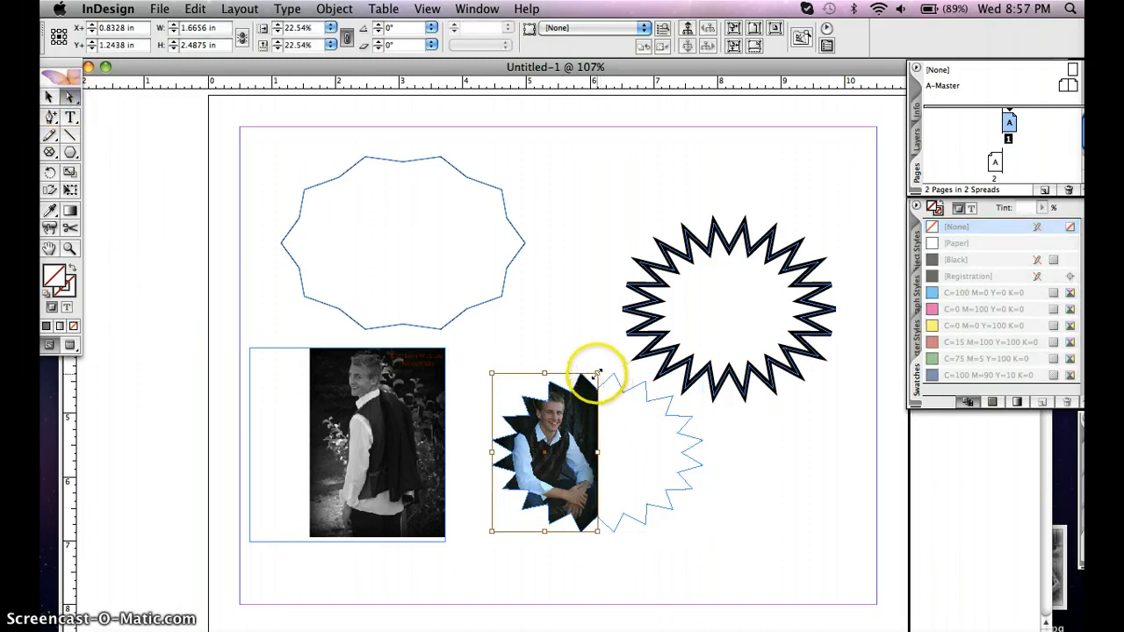
left_click_drag(597, 374, 897, 211)
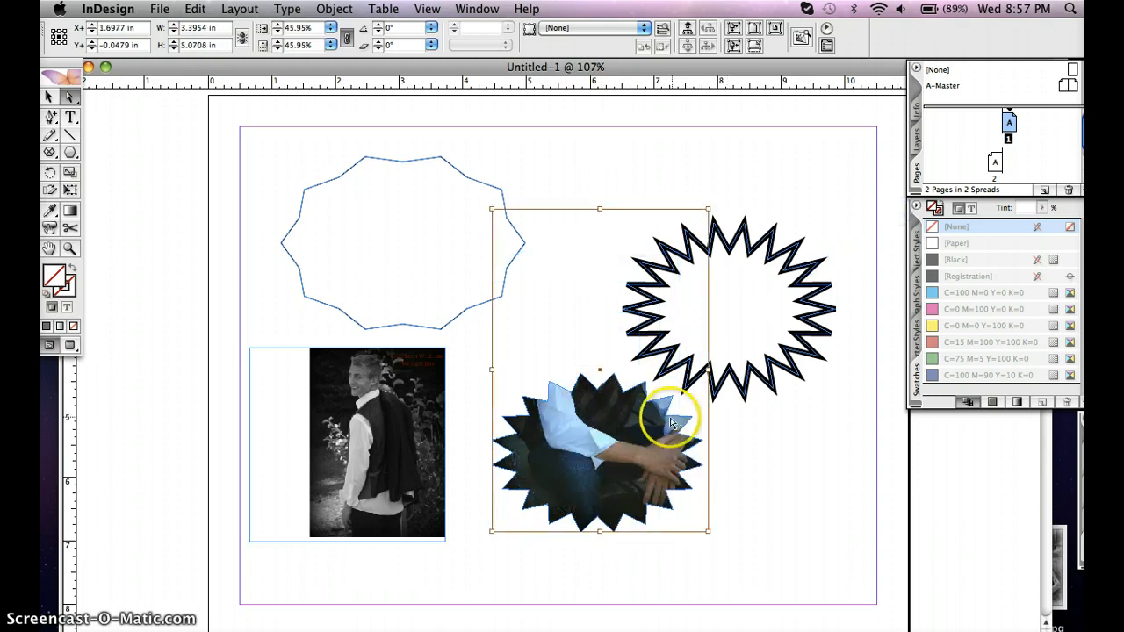
Move the portrait inside the star-shaped frame so the face is in view, and rotate the picture to 9°
left_click_drag(602, 413, 604, 525)
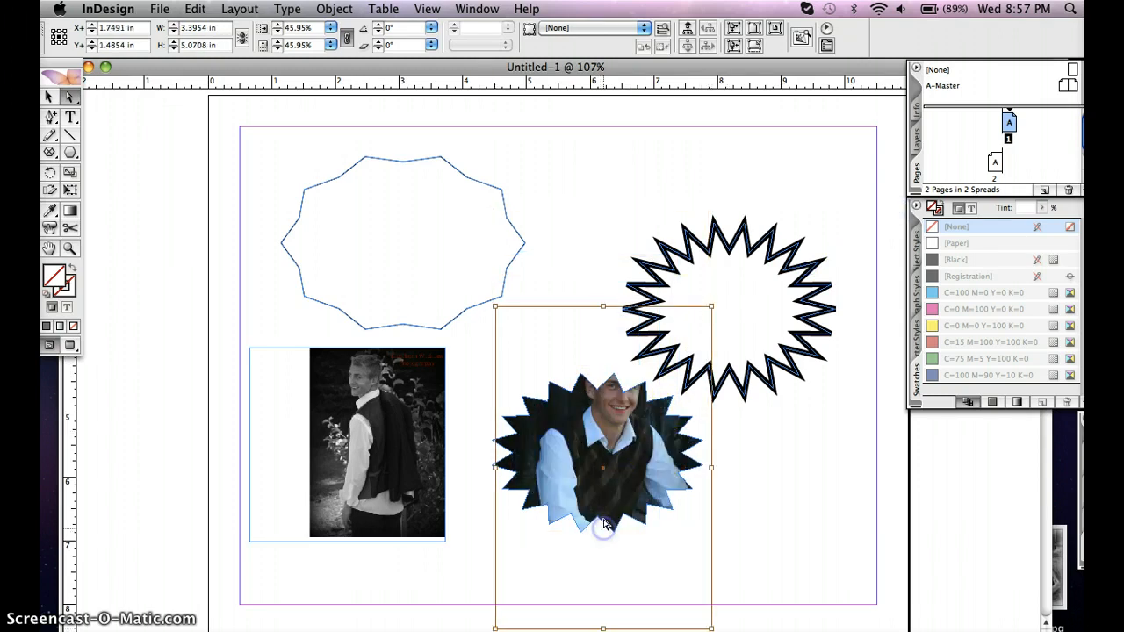
mouse_move(607, 451)
left_mouse_down()
mouse_move(606, 493)
mouse_move(604, 470)
left_mouse_up()
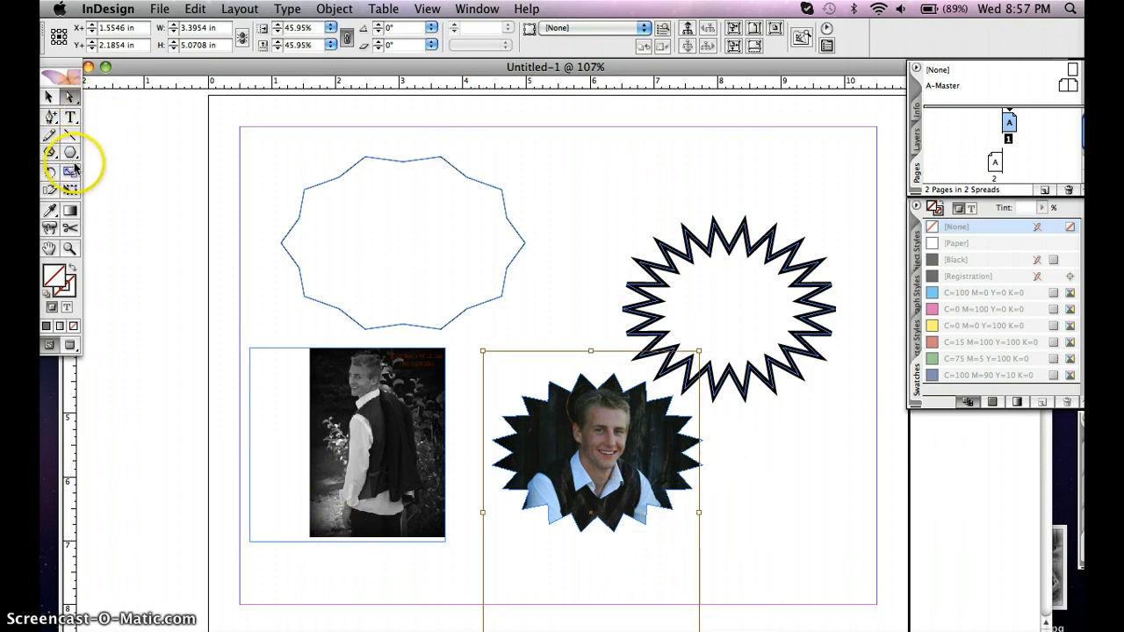
left_click(50, 178)
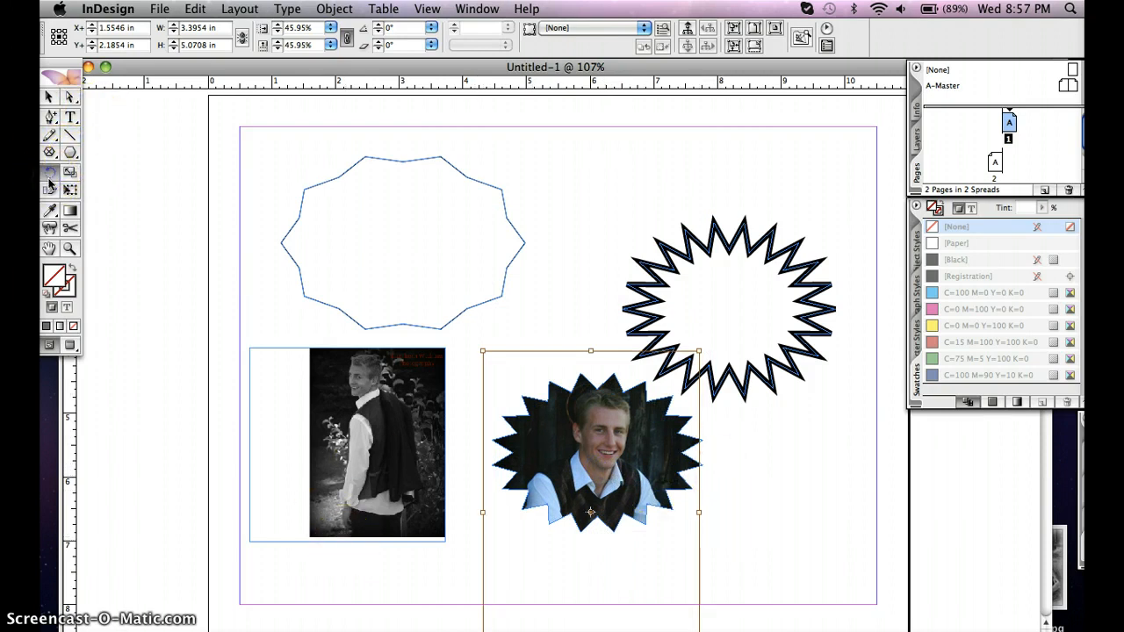
left_click(378, 25)
left_click(377, 25)
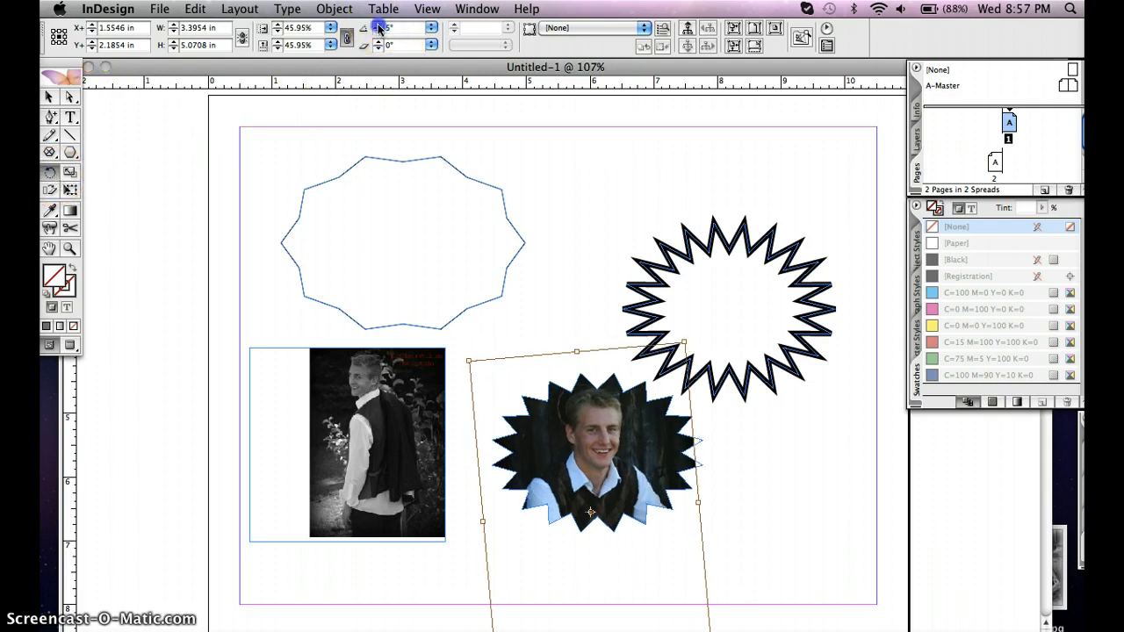
left_click(377, 25)
left_click(377, 26)
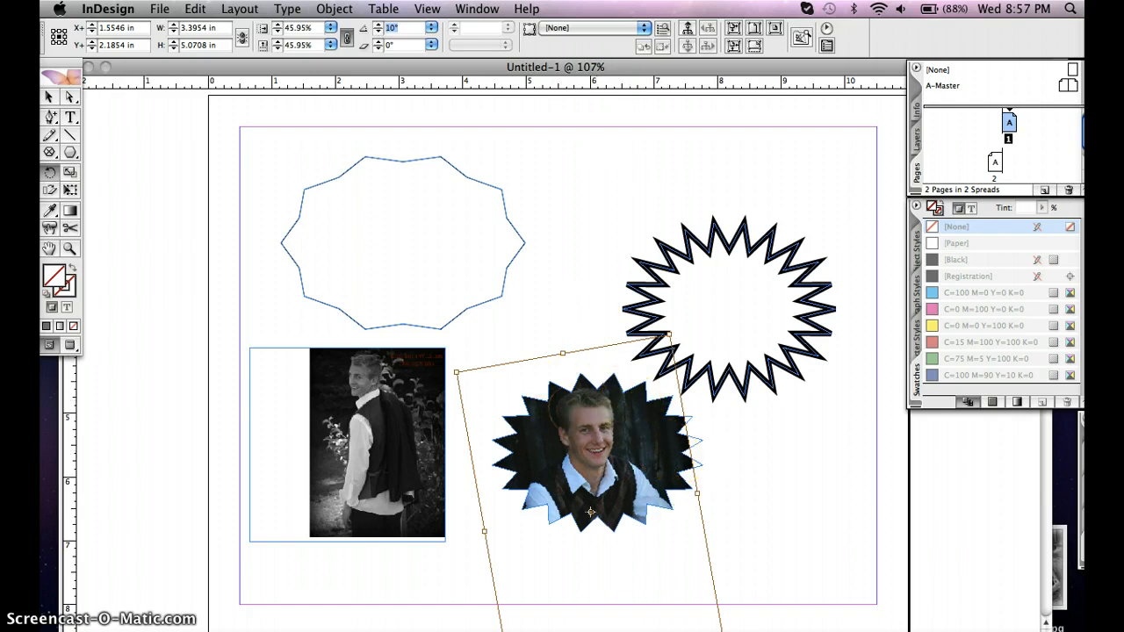
left_click(255, 30)
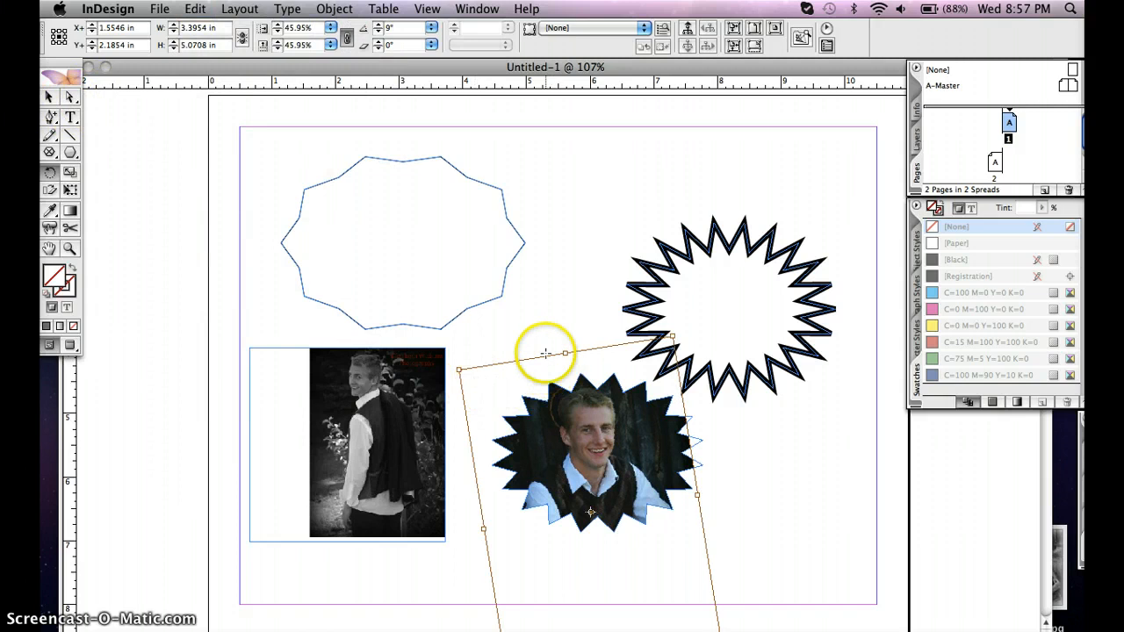
Rotate the star-shaped portrait frame together with its content to 9° and shear it to 19°
left_click(49, 99)
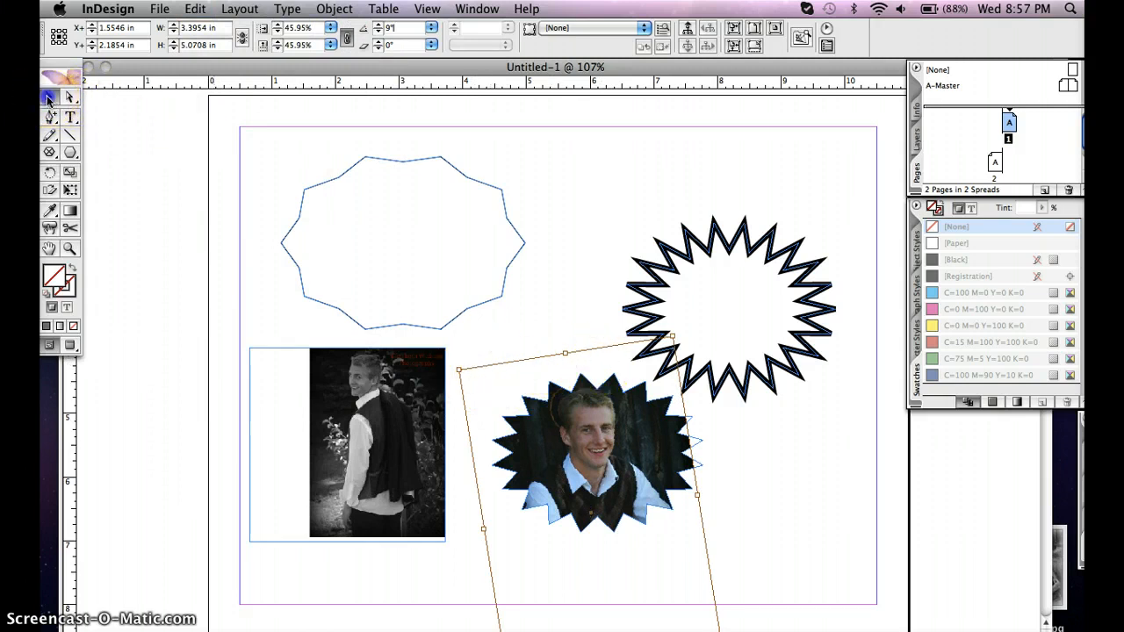
left_click(583, 460)
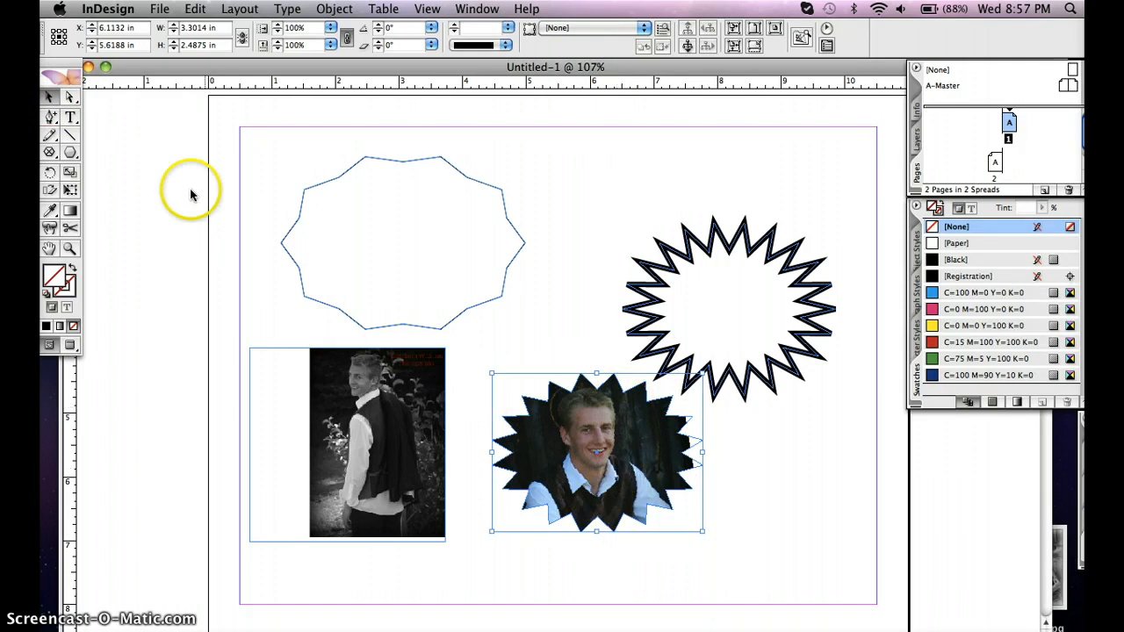
left_click(70, 97)
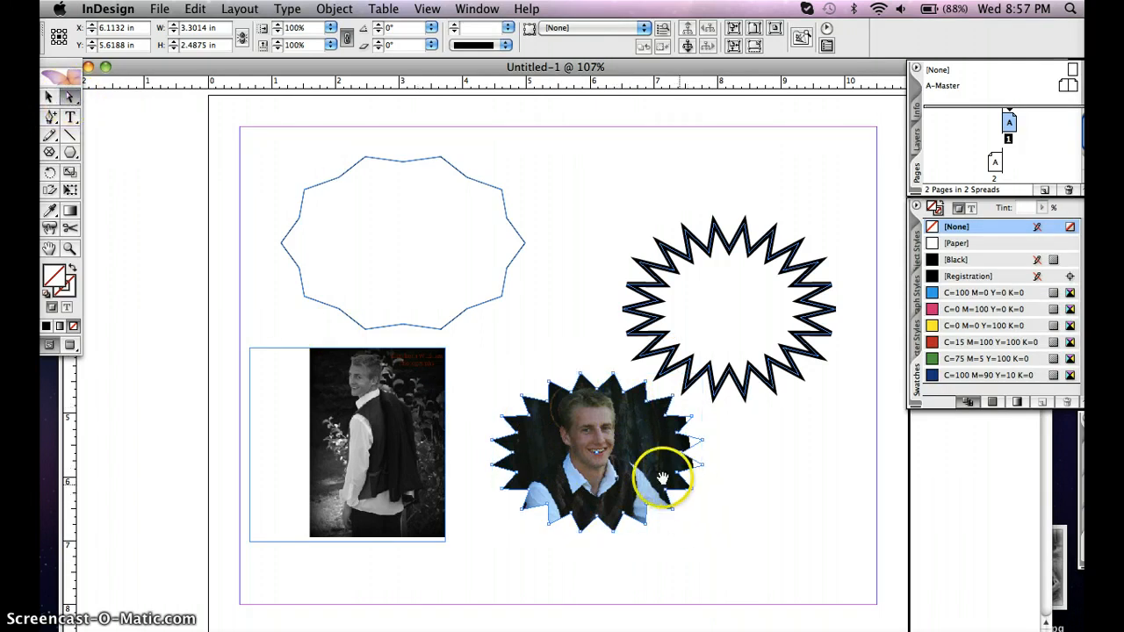
left_click(622, 461)
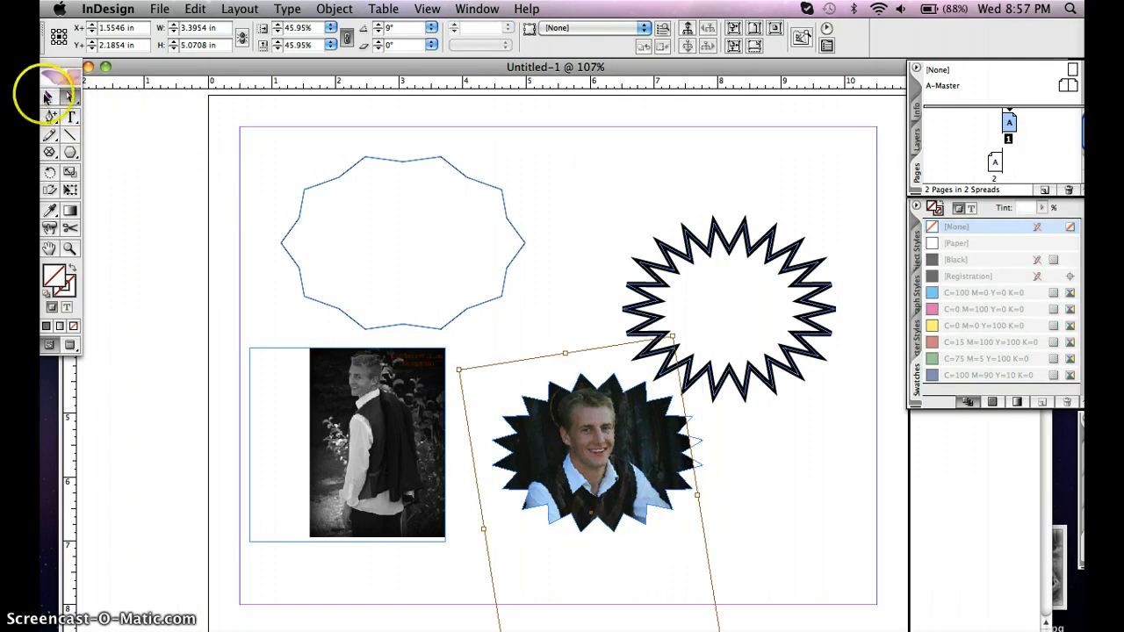
double_click(590, 447)
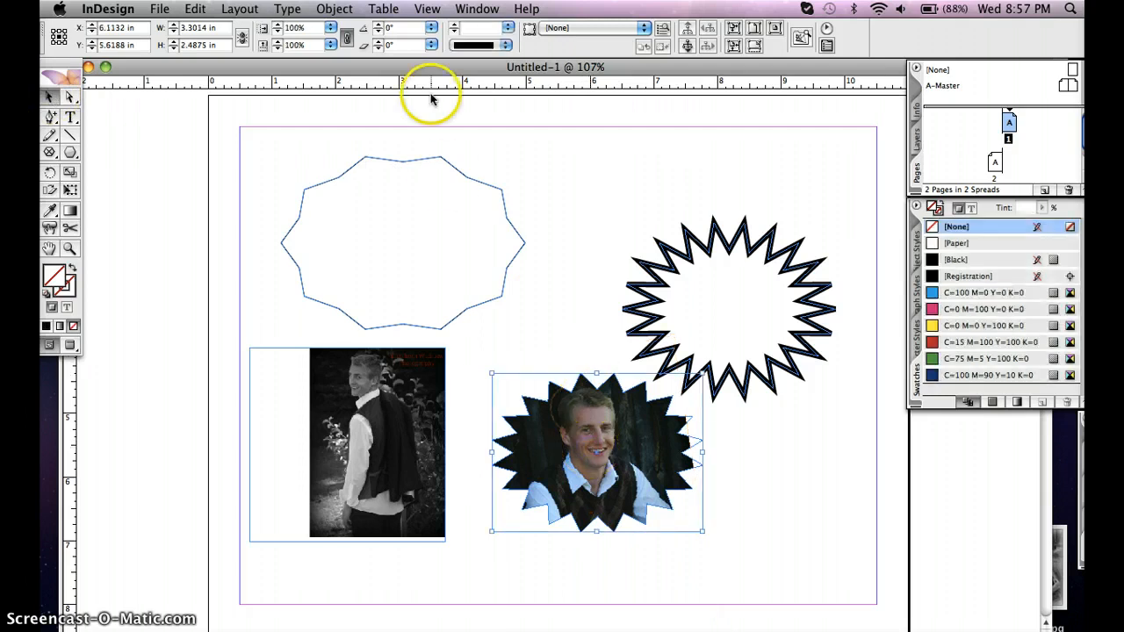
left_click(377, 25)
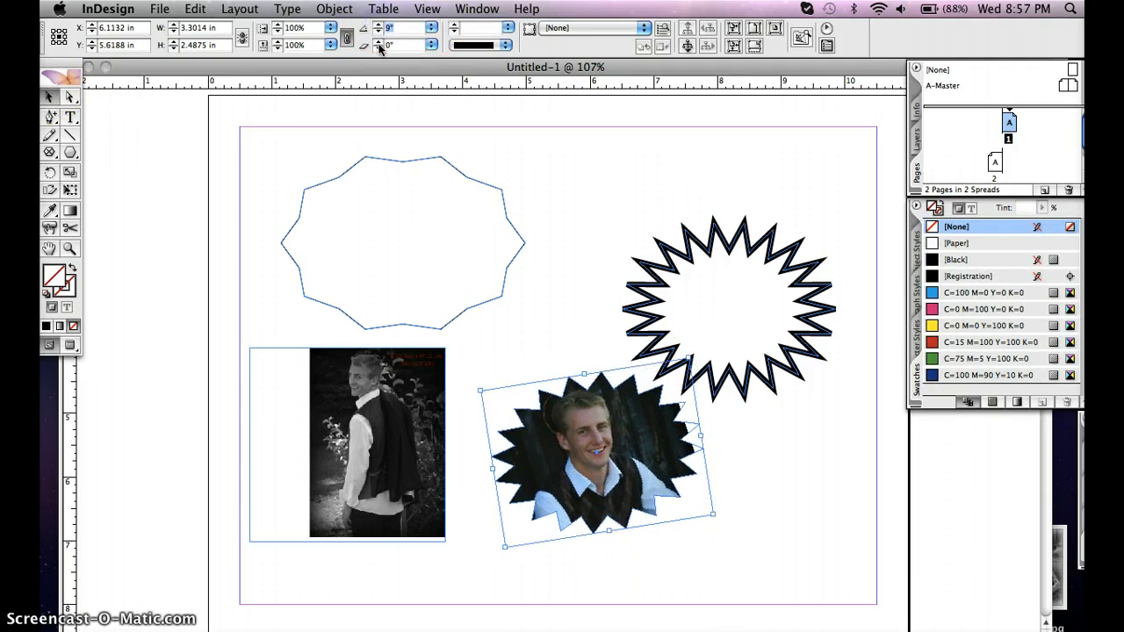
left_click(378, 46)
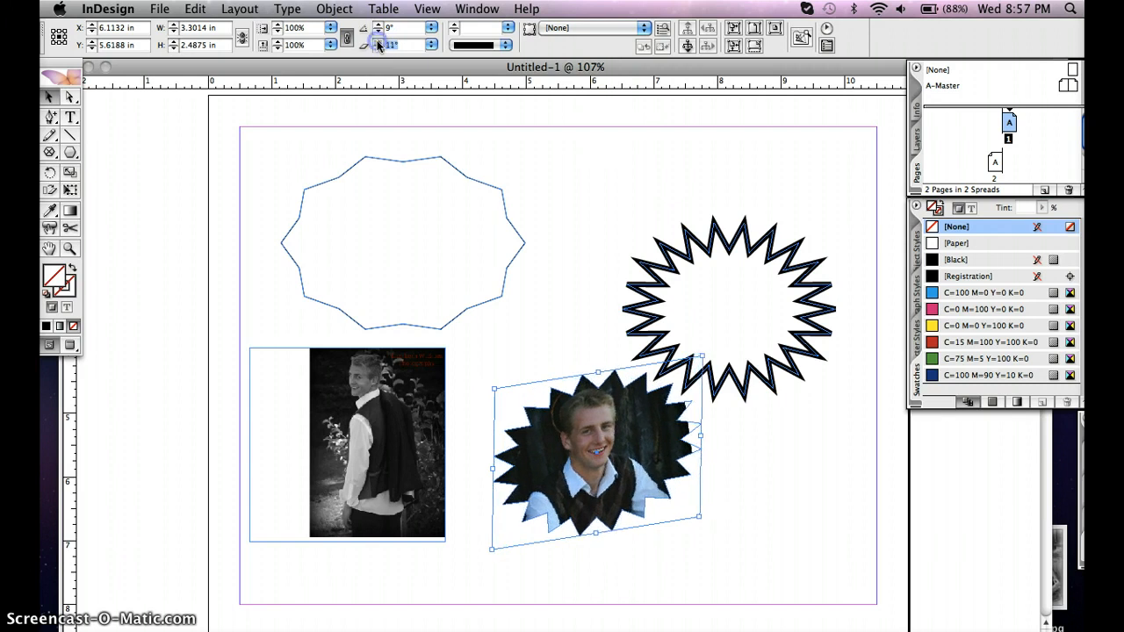
left_click(379, 46)
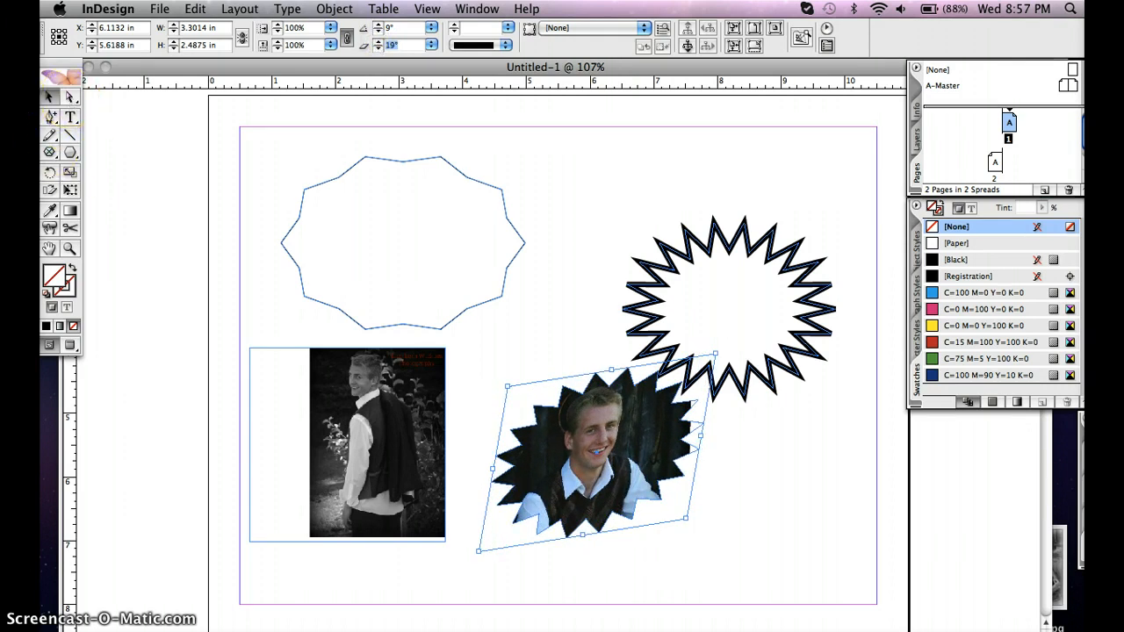
Set the shear of the portrait inside the star-shaped frame to 8° and rotate the picture freehand to about -31.6°
left_click(70, 96)
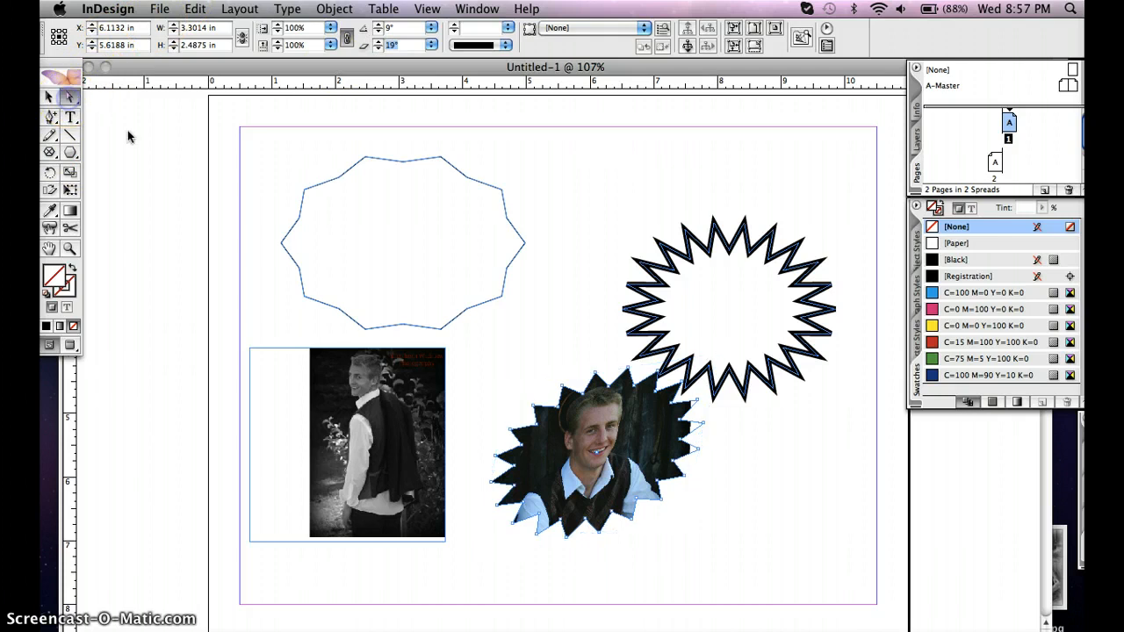
left_click(628, 450)
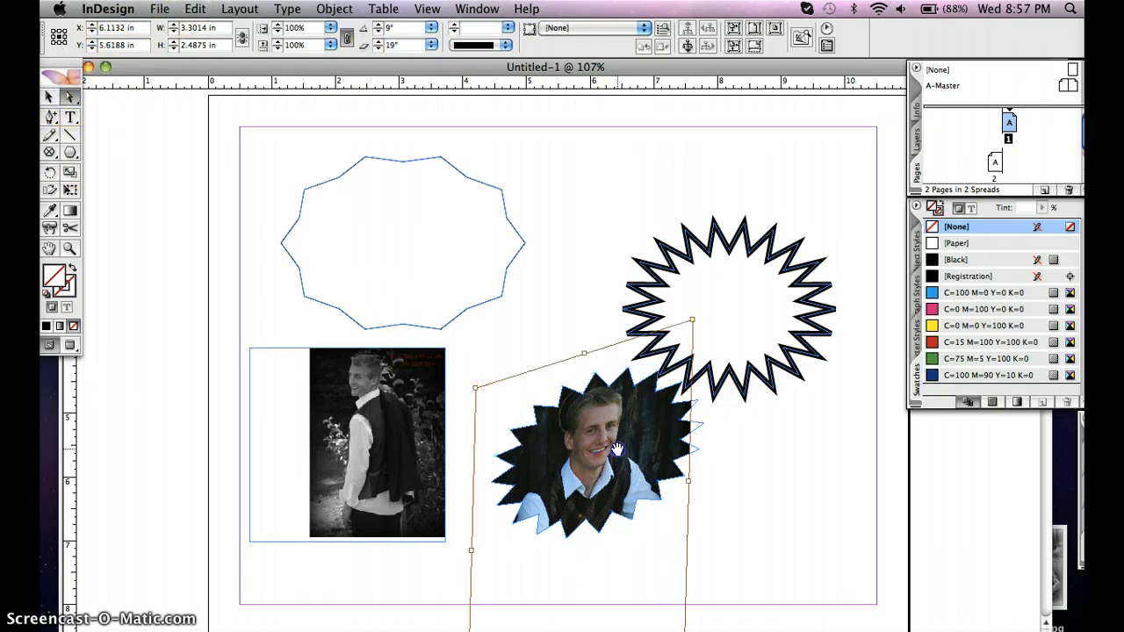
left_click(379, 49)
left_click(379, 49)
left_click(379, 50)
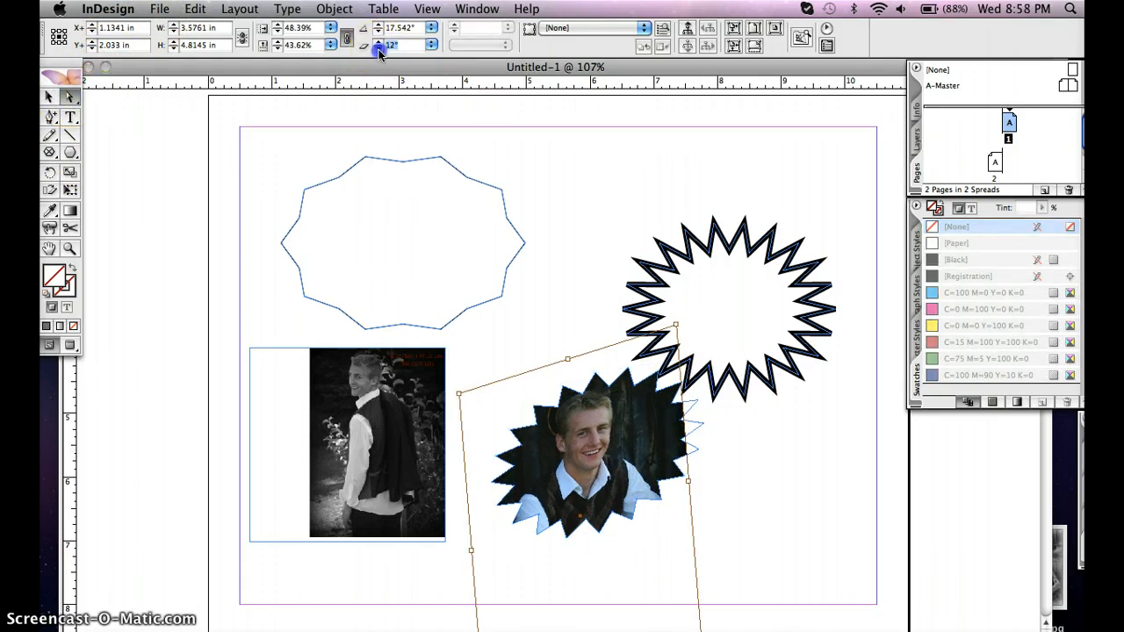
left_click(379, 49)
left_click(379, 49)
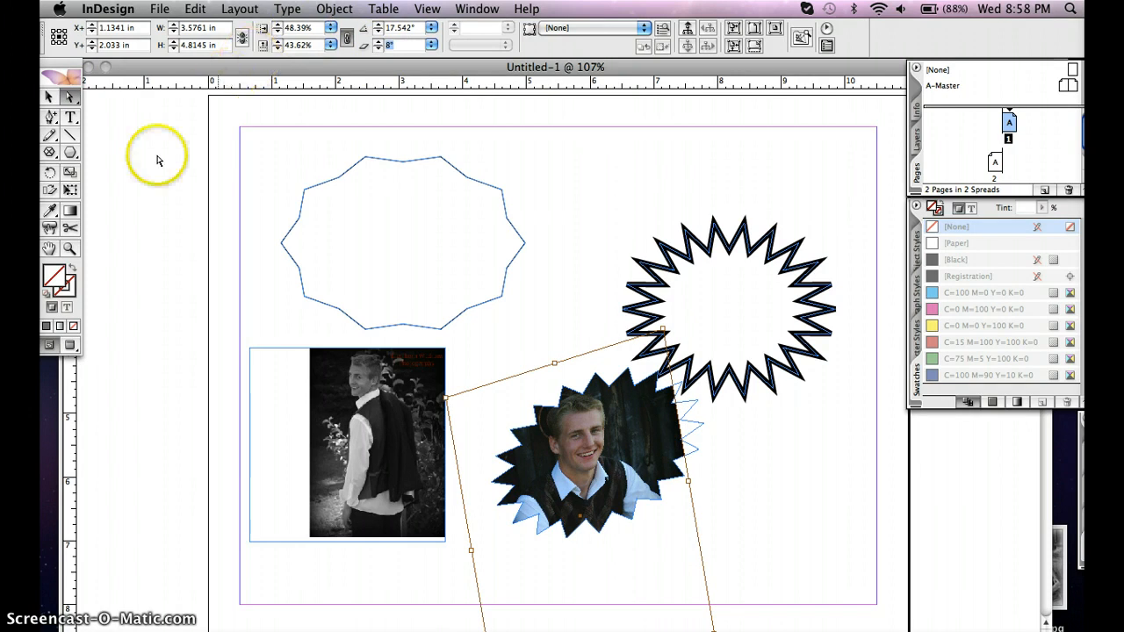
left_click(50, 174)
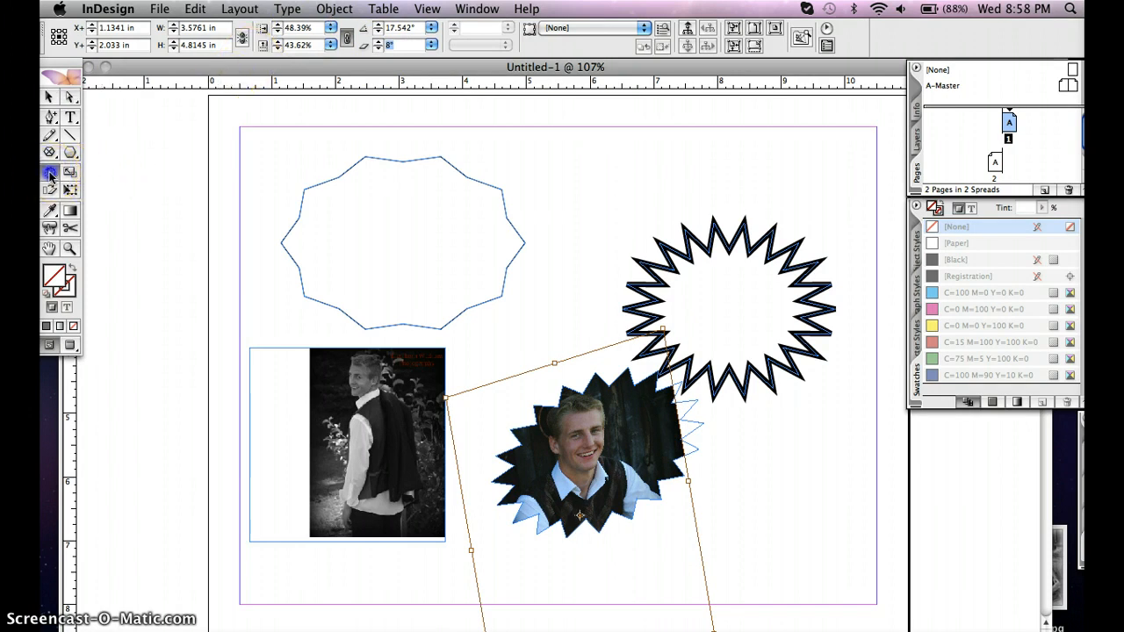
left_click_drag(446, 397, 585, 268)
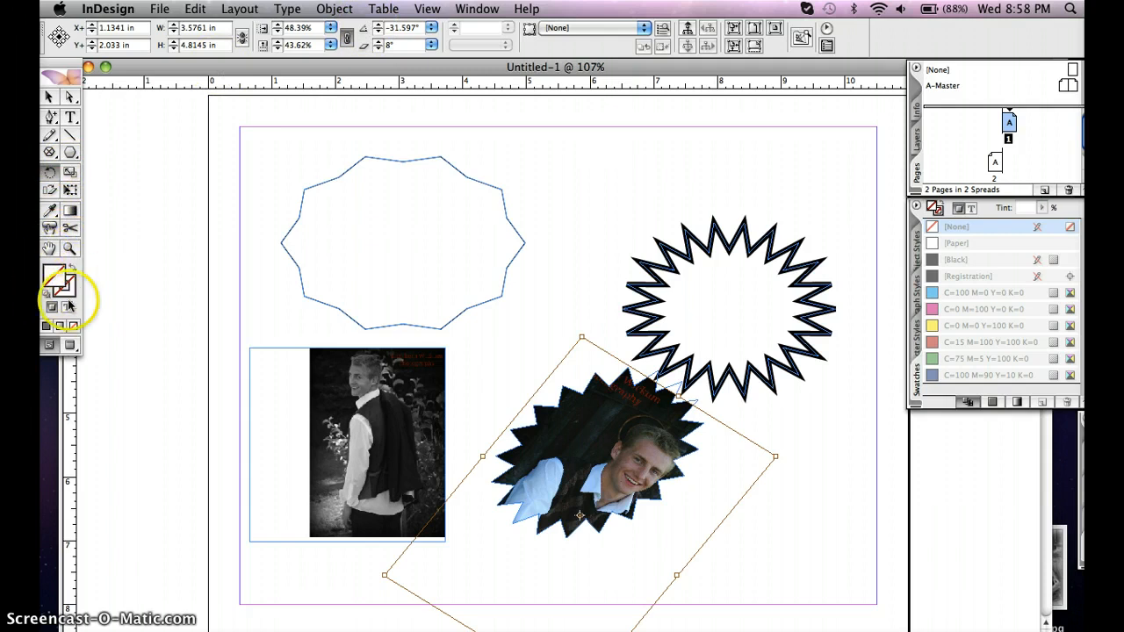
Fill the empty polygon in the page's upper-left area with the dark blue swatch C=100 M=90 Y=10 K=0
left_click(51, 274)
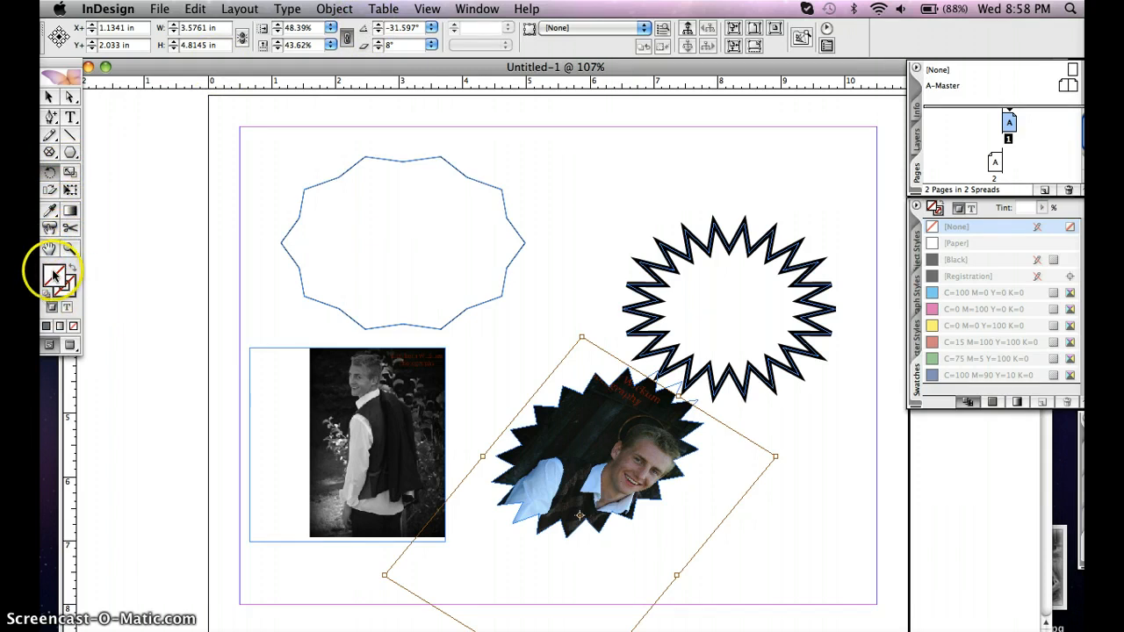
left_click(48, 98)
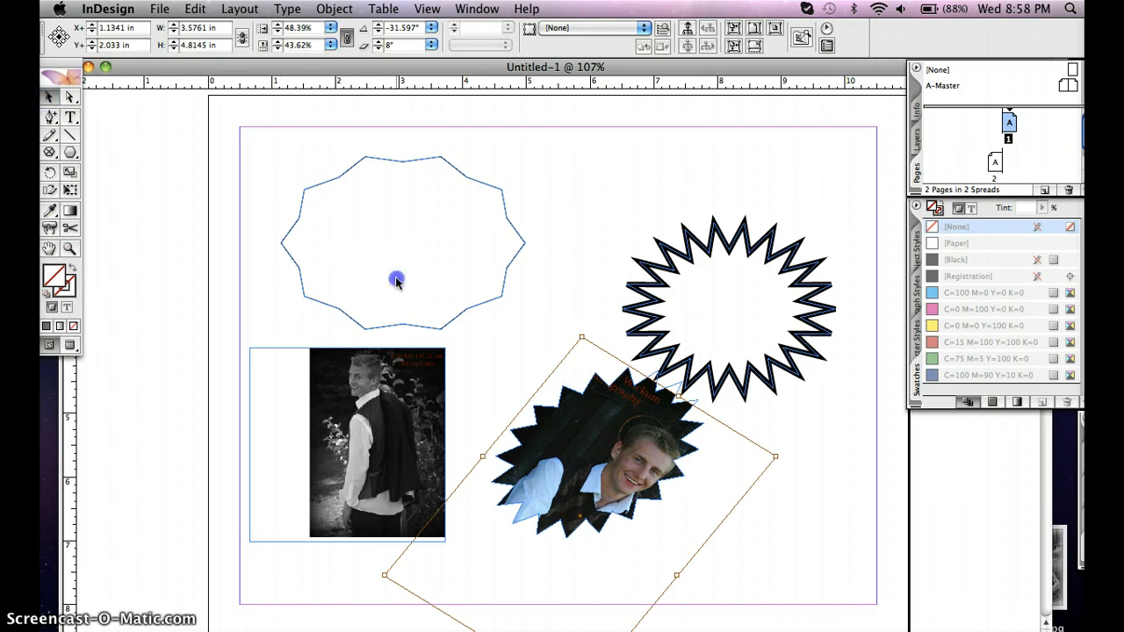
left_click(396, 281)
left_click(401, 161)
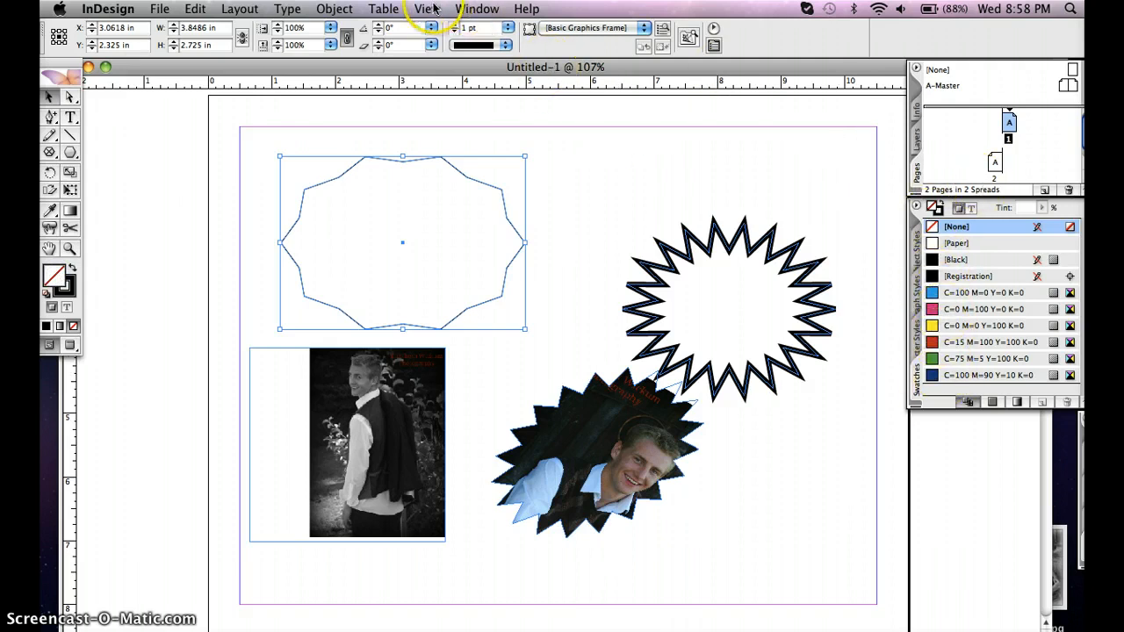
left_click(474, 8)
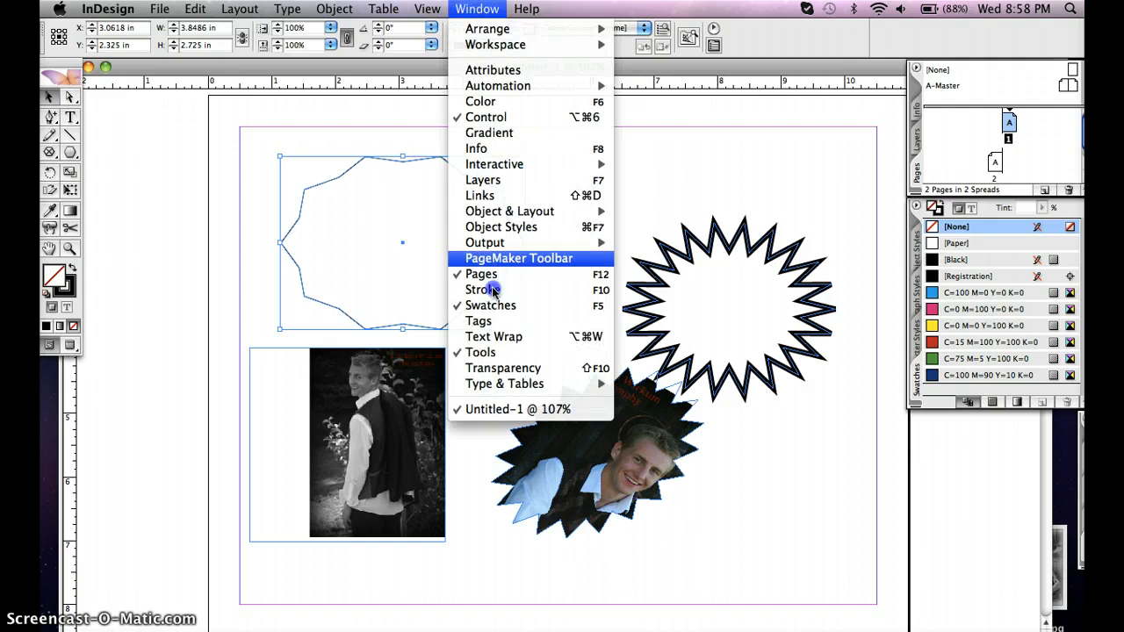
left_click(1009, 339)
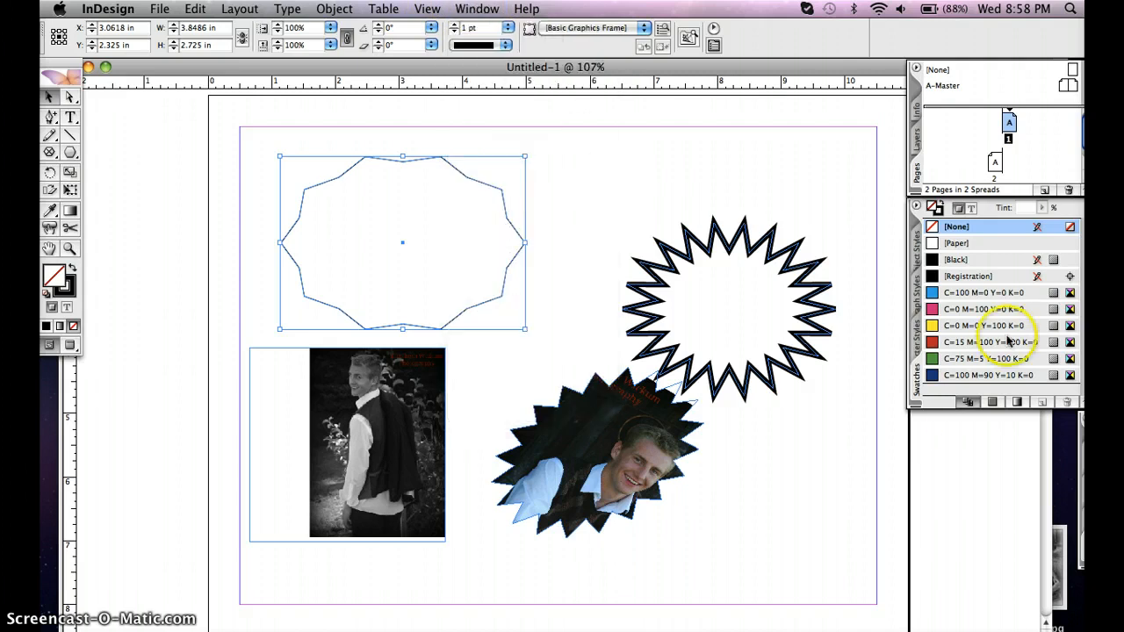
left_click(932, 376)
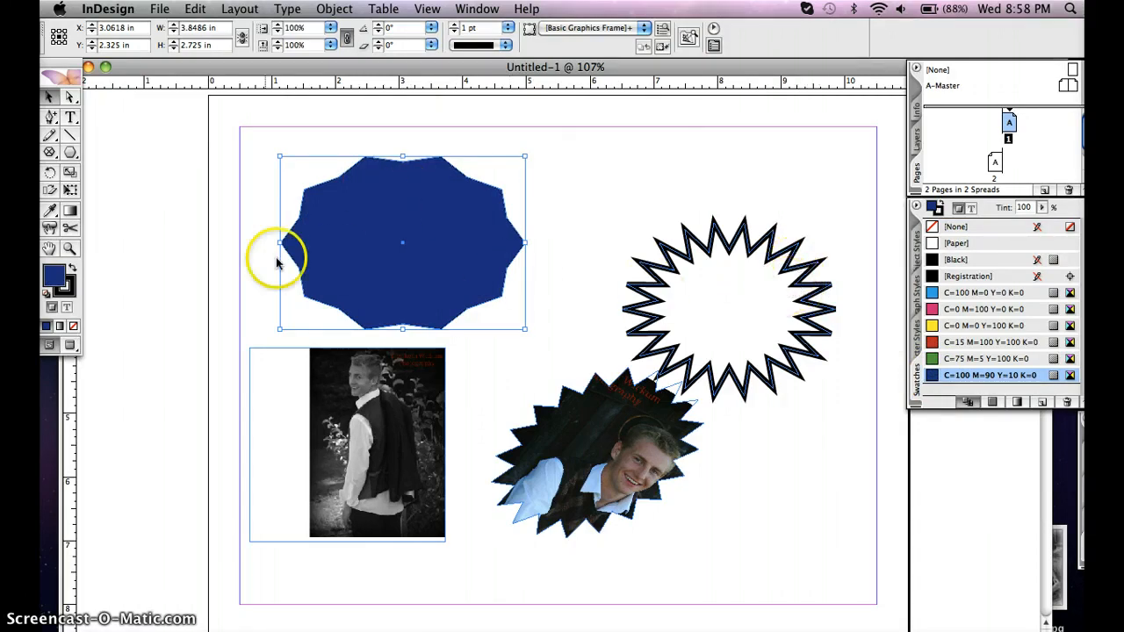
Colour the blue polygon's stroke with the magenta swatch C=0 M=100 Y=0 K=0
left_click(938, 211)
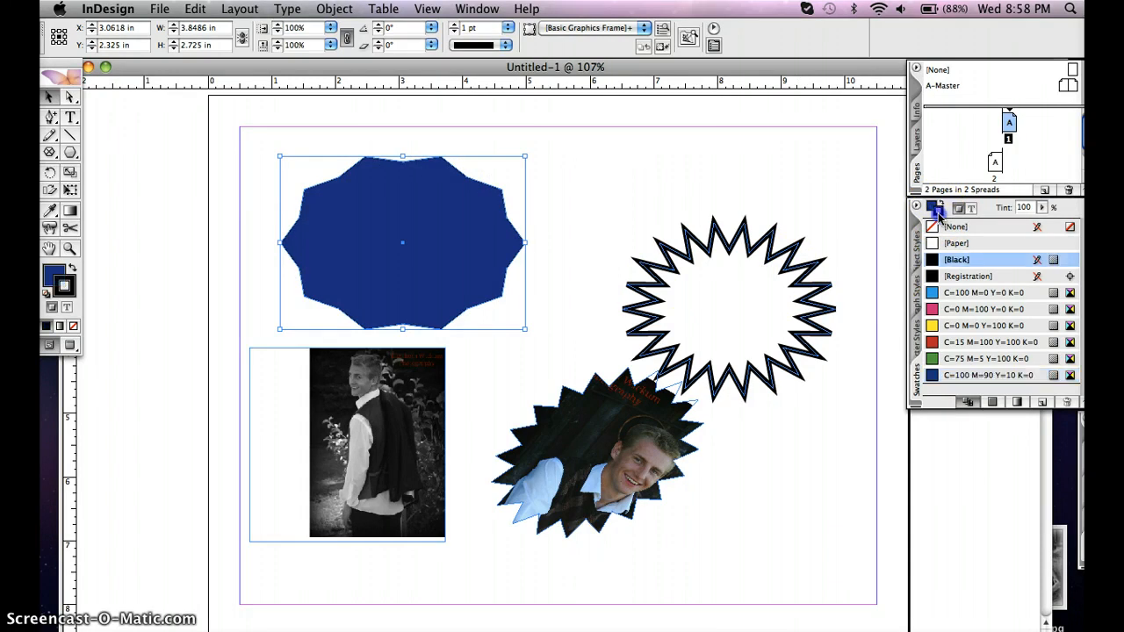
left_click(68, 291)
left_click(68, 294)
left_click(49, 278)
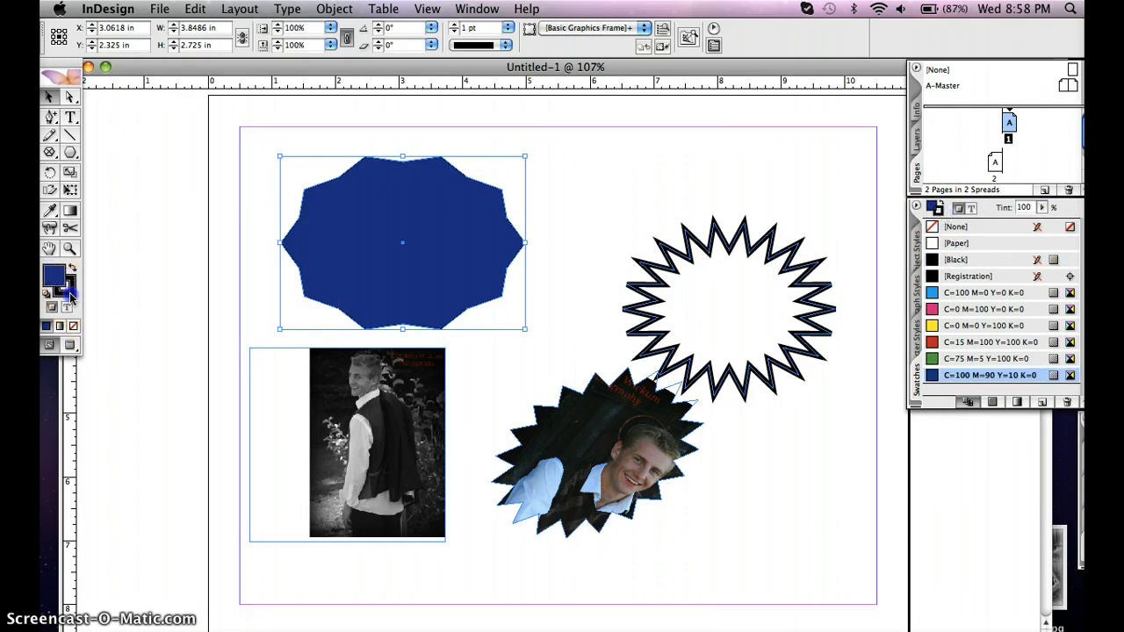
left_click(68, 293)
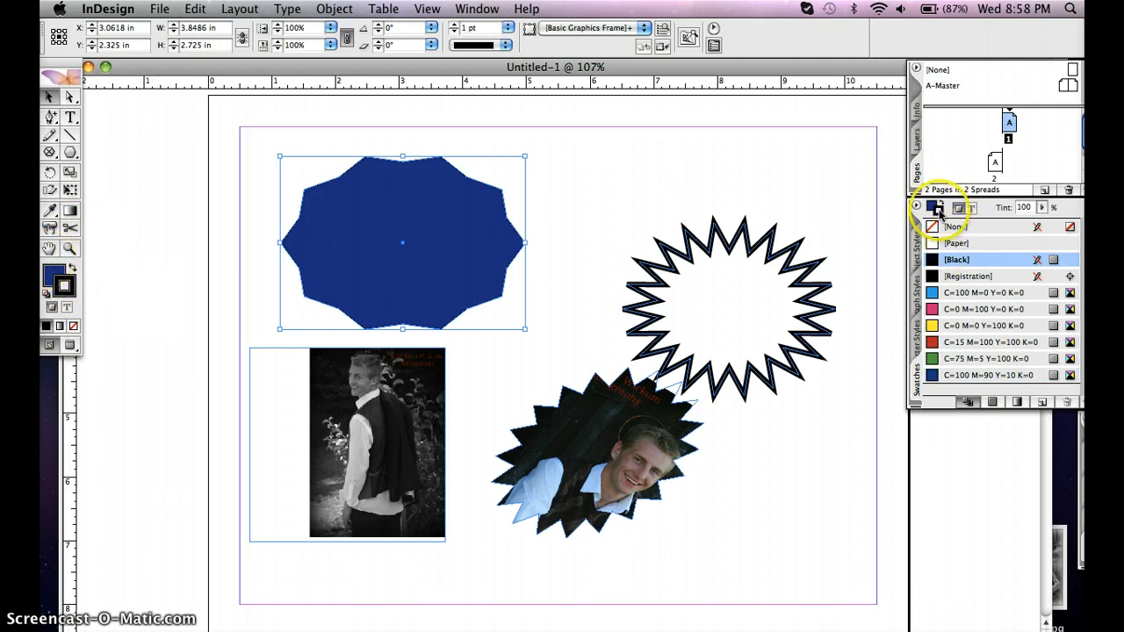
left_click(934, 310)
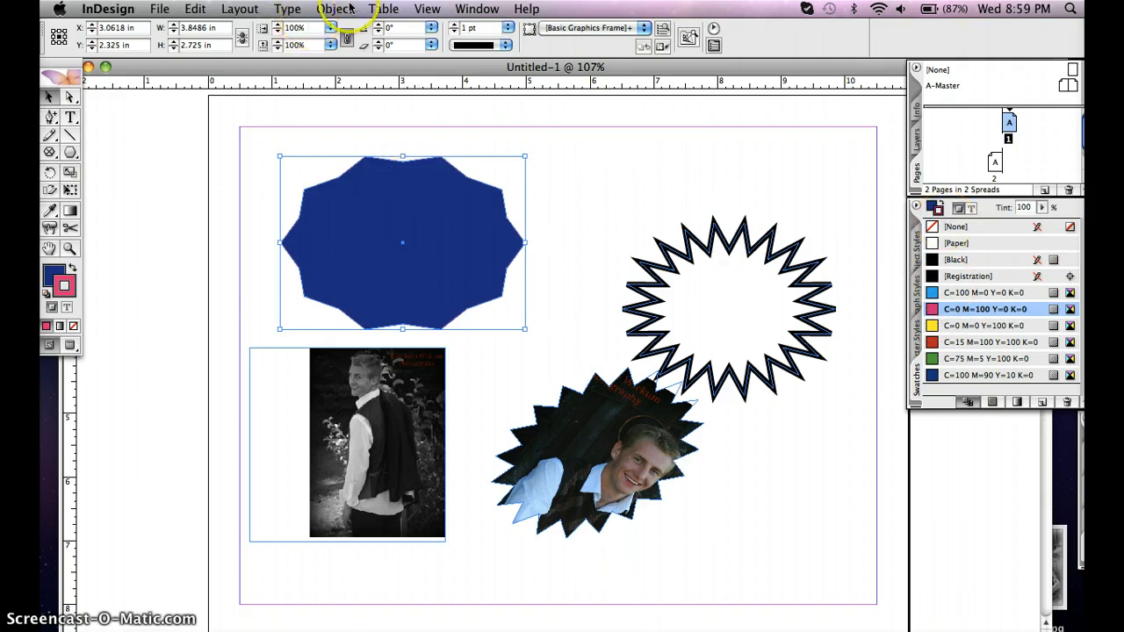
Set the blue polygon's stroke weight to 6 pt
left_click(428, 8)
left_click(512, 19)
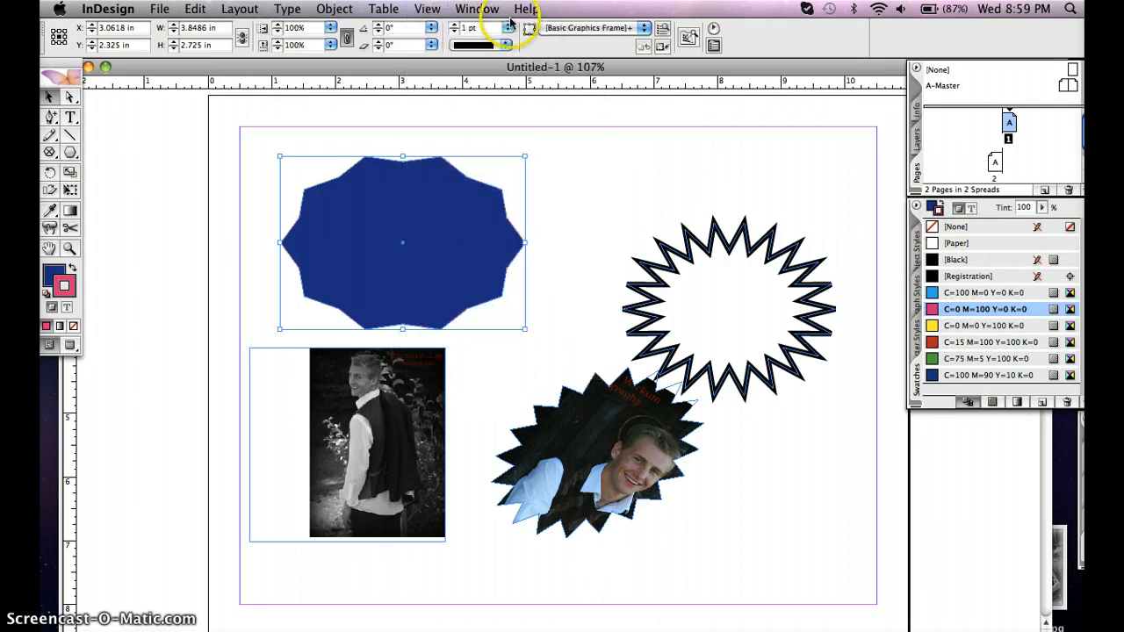
left_click(509, 29)
left_click(483, 141)
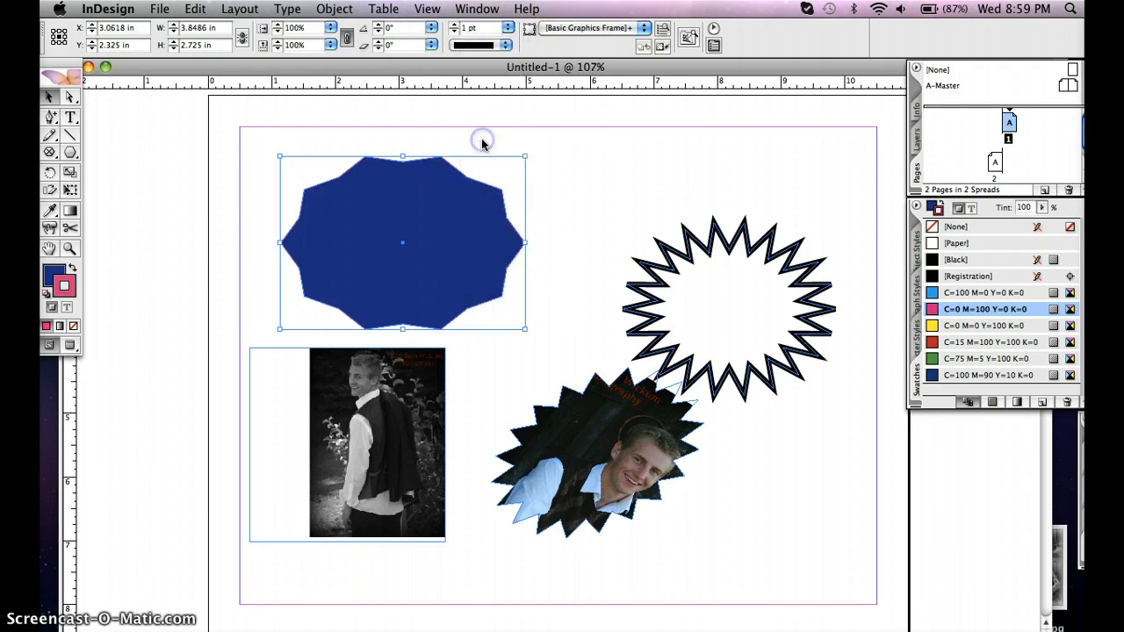
left_click(510, 292)
left_click(41, 280)
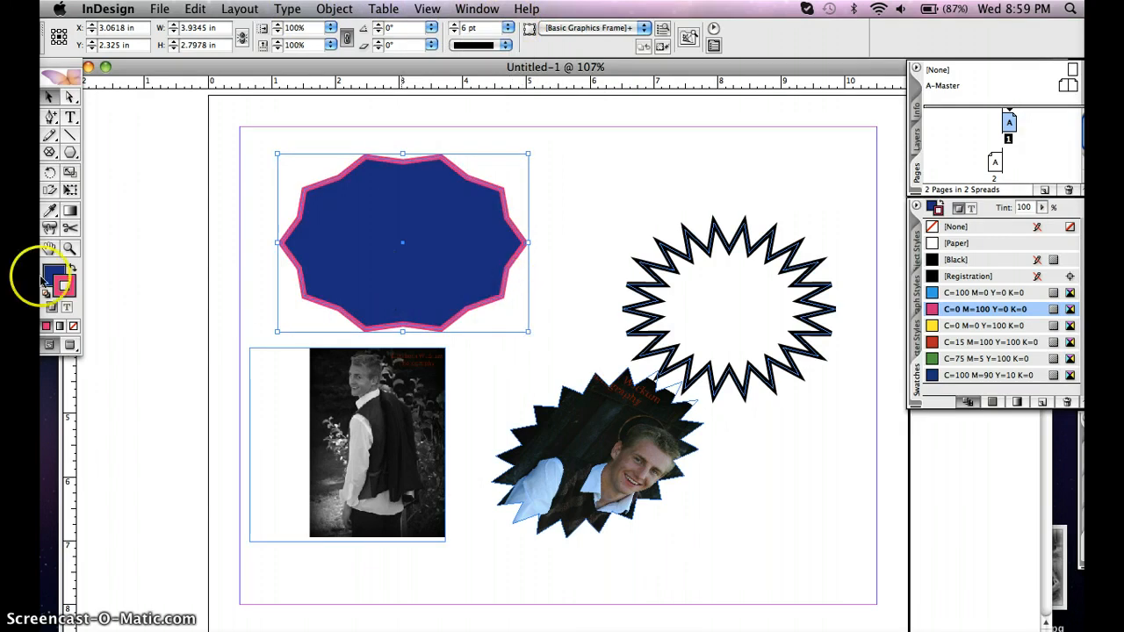
left_click(55, 275)
left_click(69, 290)
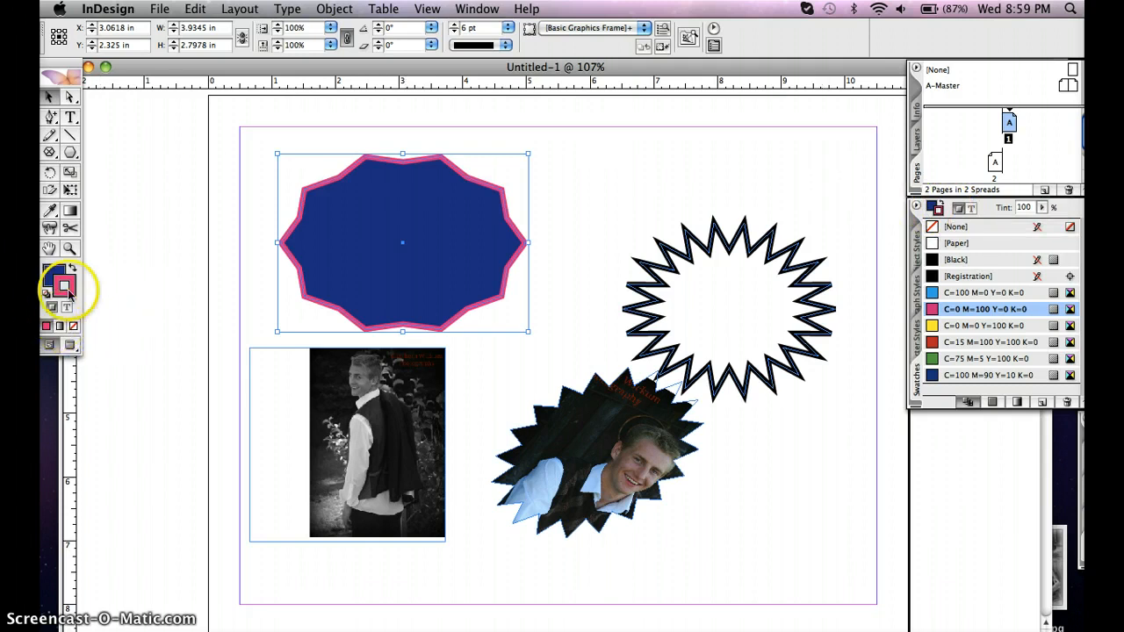
Create a text frame about 3.8 by 1.4 in in the page's upper-right area and enter a first name in it
left_click(70, 116)
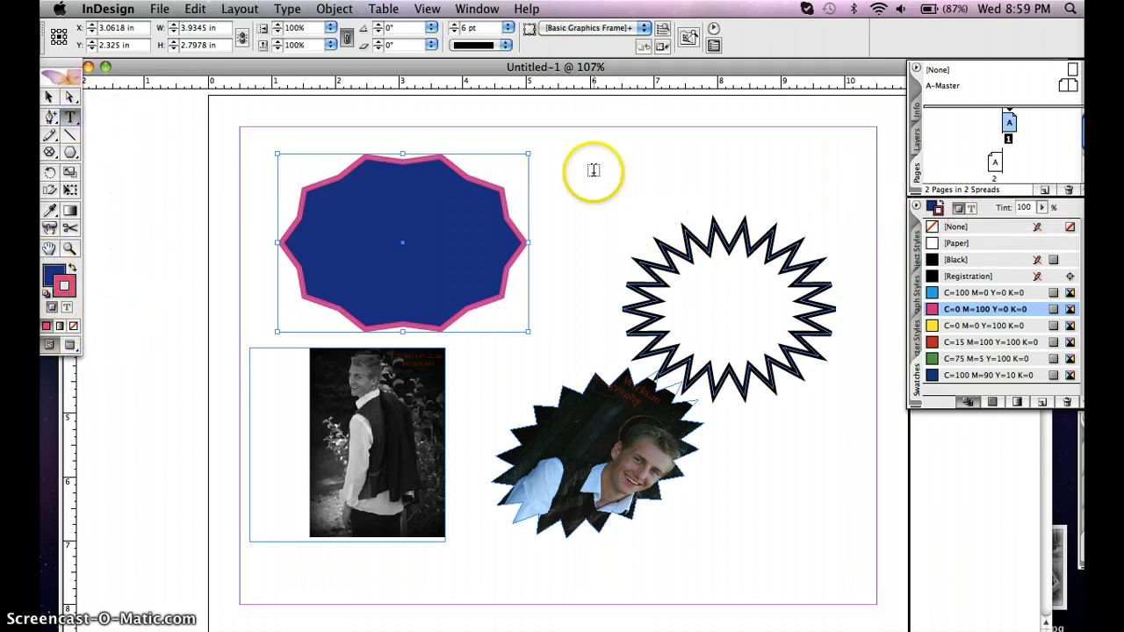
left_click_drag(539, 135, 781, 223)
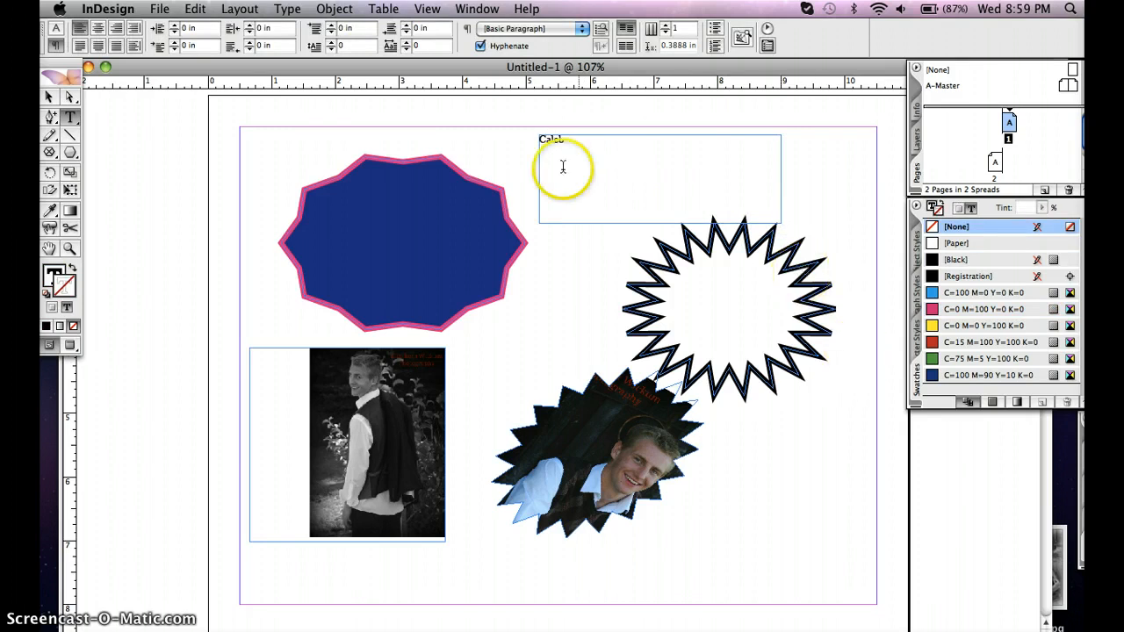
Fill the name's text with the green swatch C=75 M=5 Y=100 K=0
left_click_drag(571, 141, 509, 137)
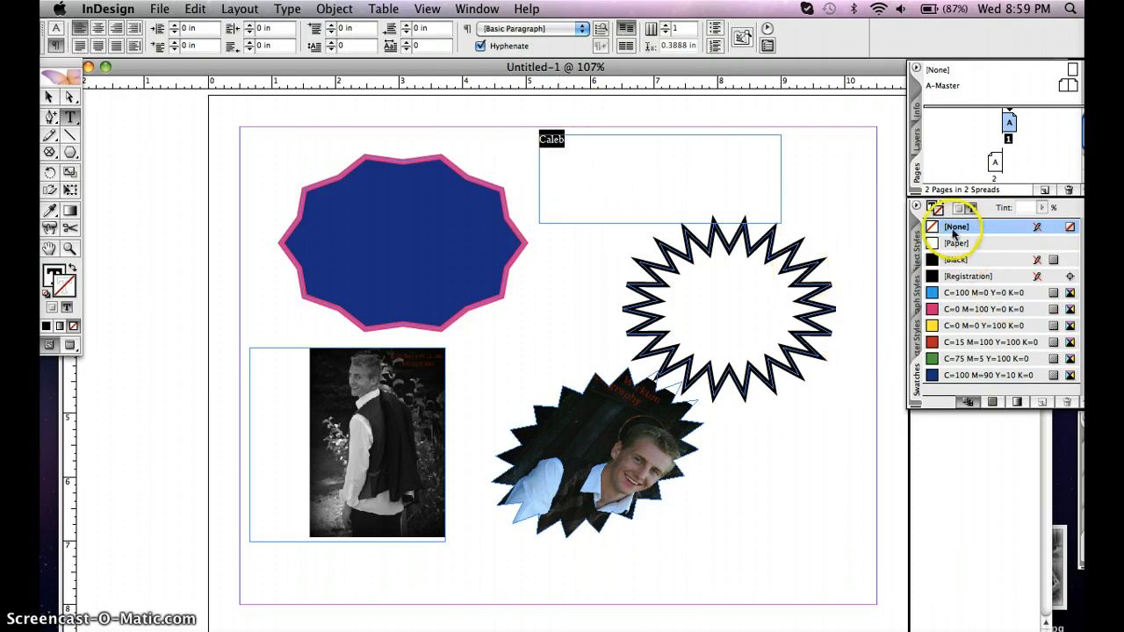
left_click(935, 208)
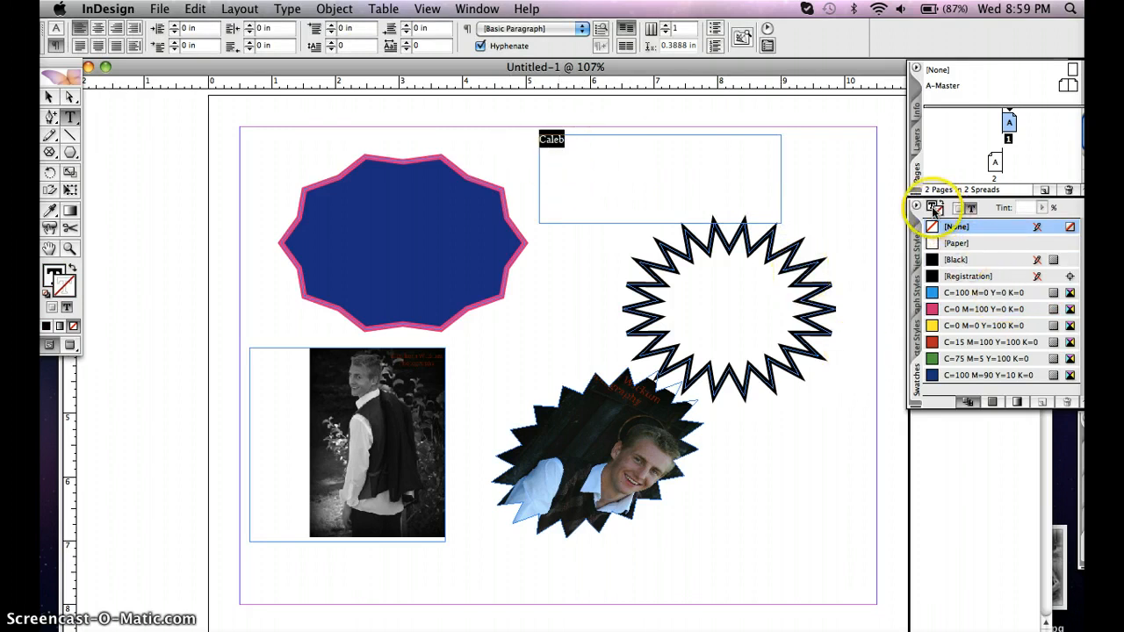
left_click(934, 209)
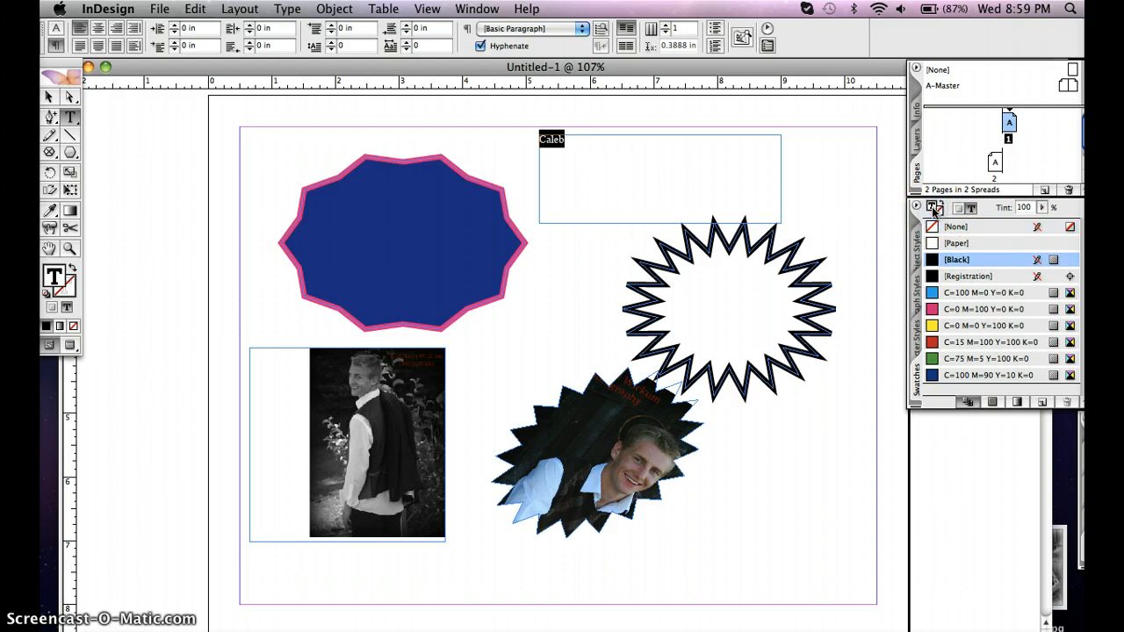
left_click(935, 359)
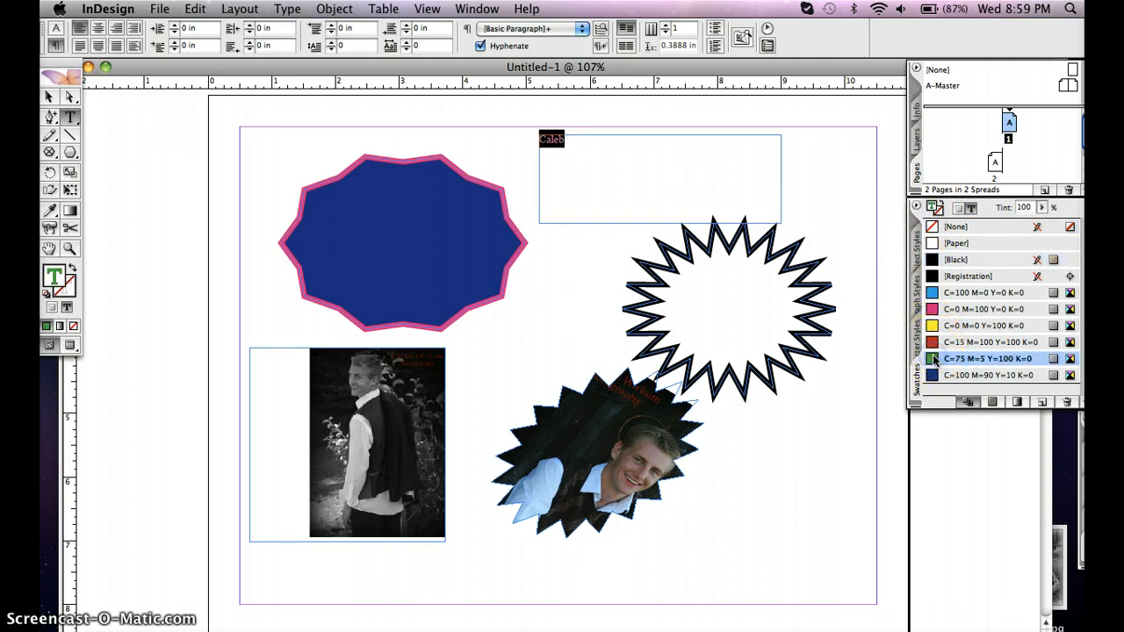
left_click(580, 146)
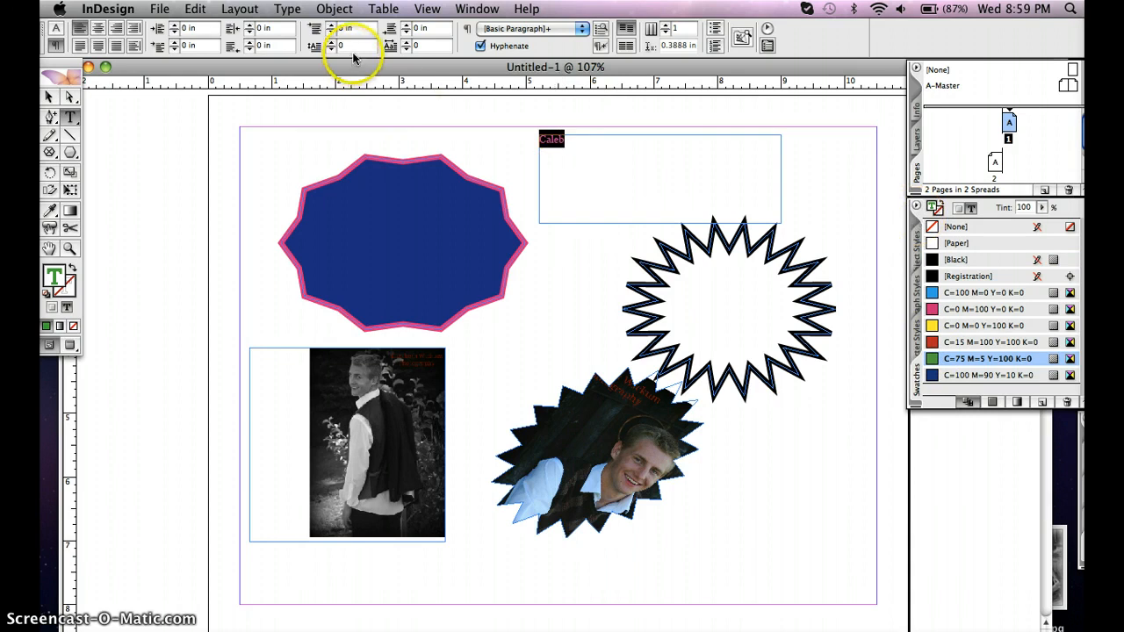
Set the name's font to Trebuchet MS Bold at 36 pt
left_click(54, 35)
left_click(55, 29)
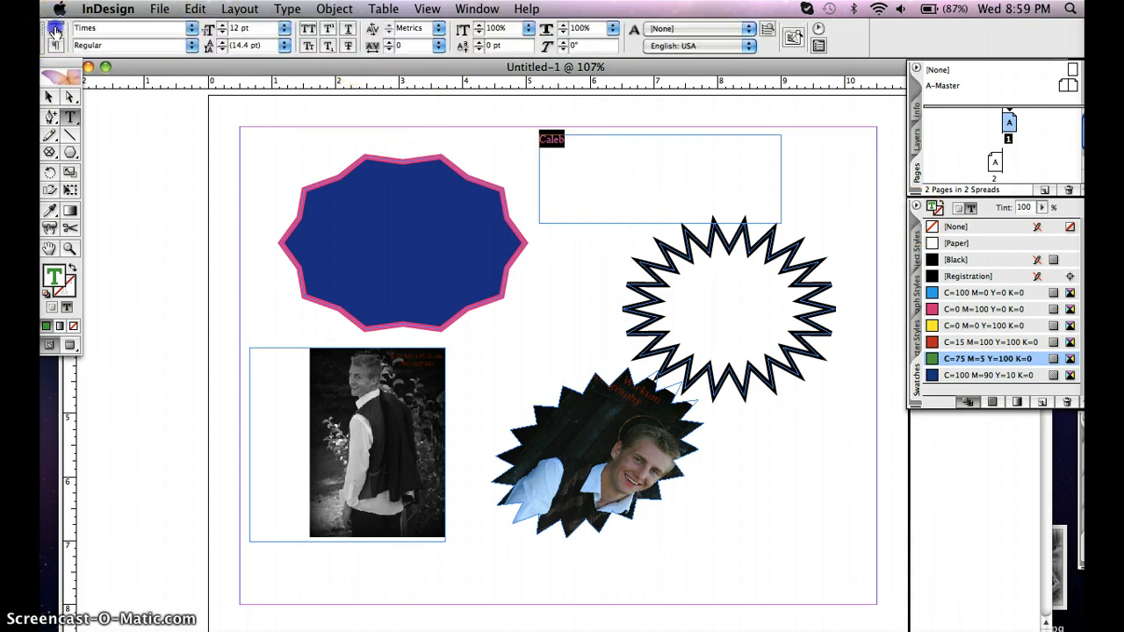
left_click(192, 35)
left_click(192, 31)
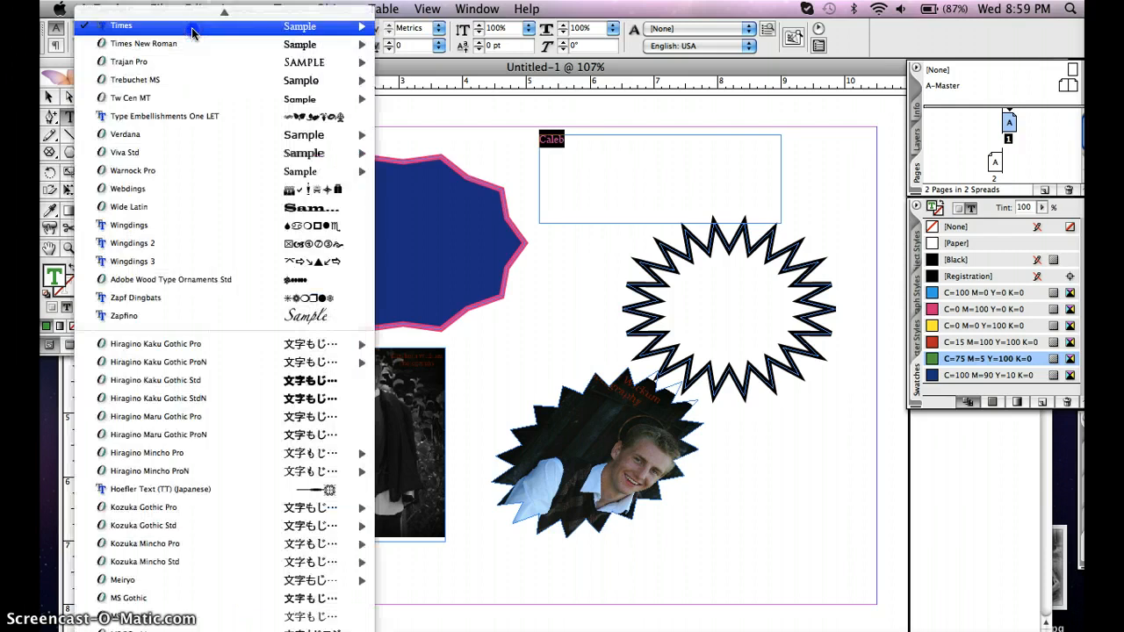
left_click(216, 82)
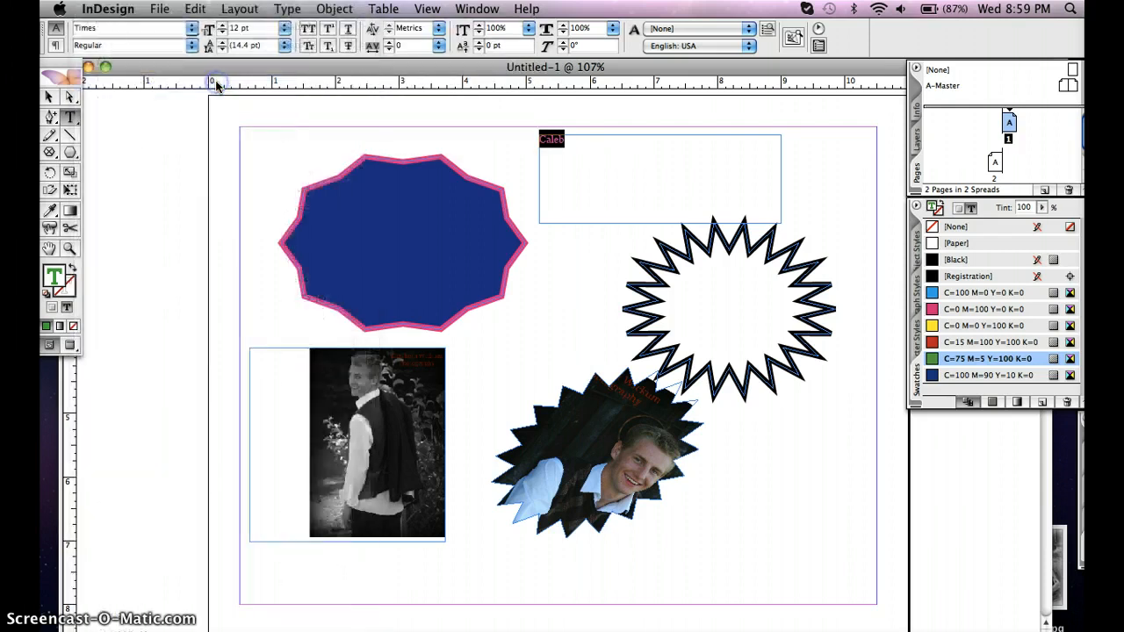
left_click(190, 44)
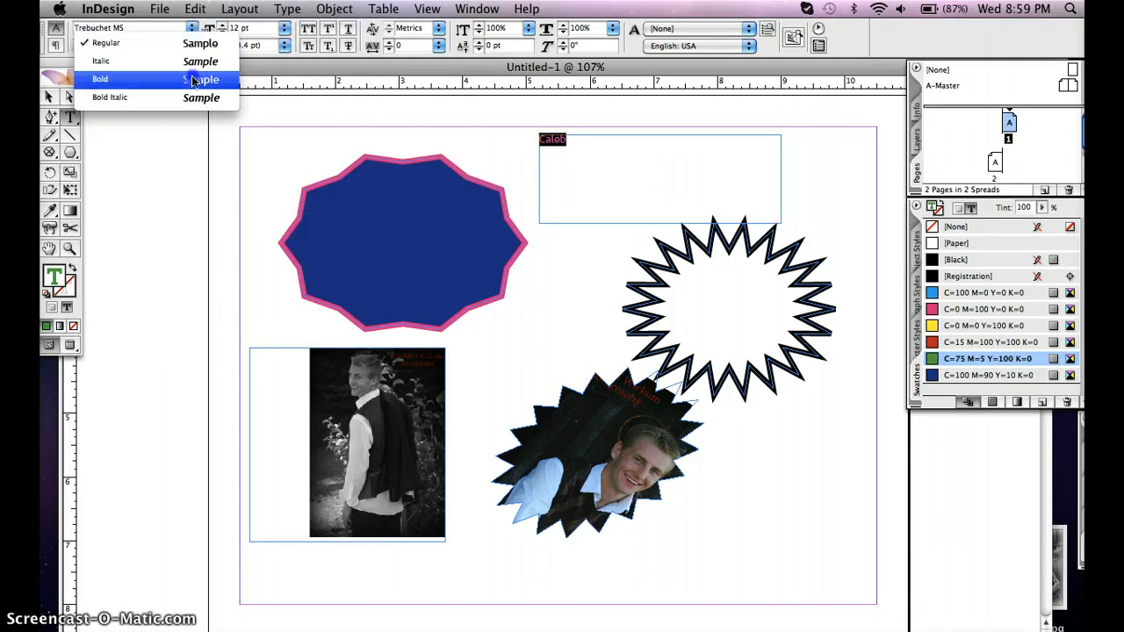
left_click(193, 81)
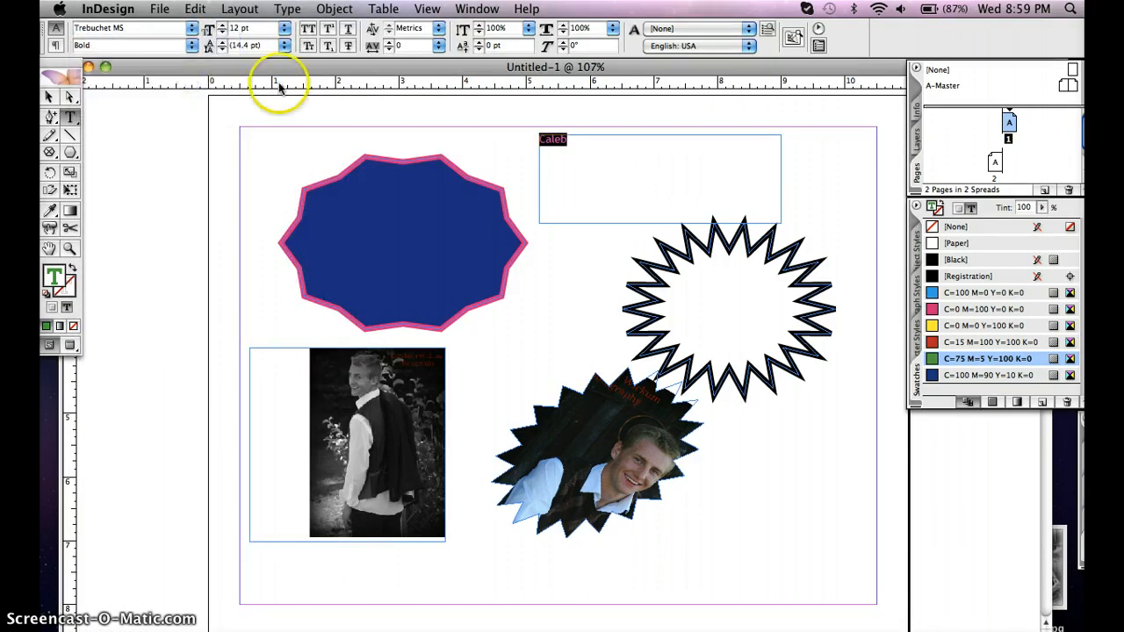
left_click(285, 32)
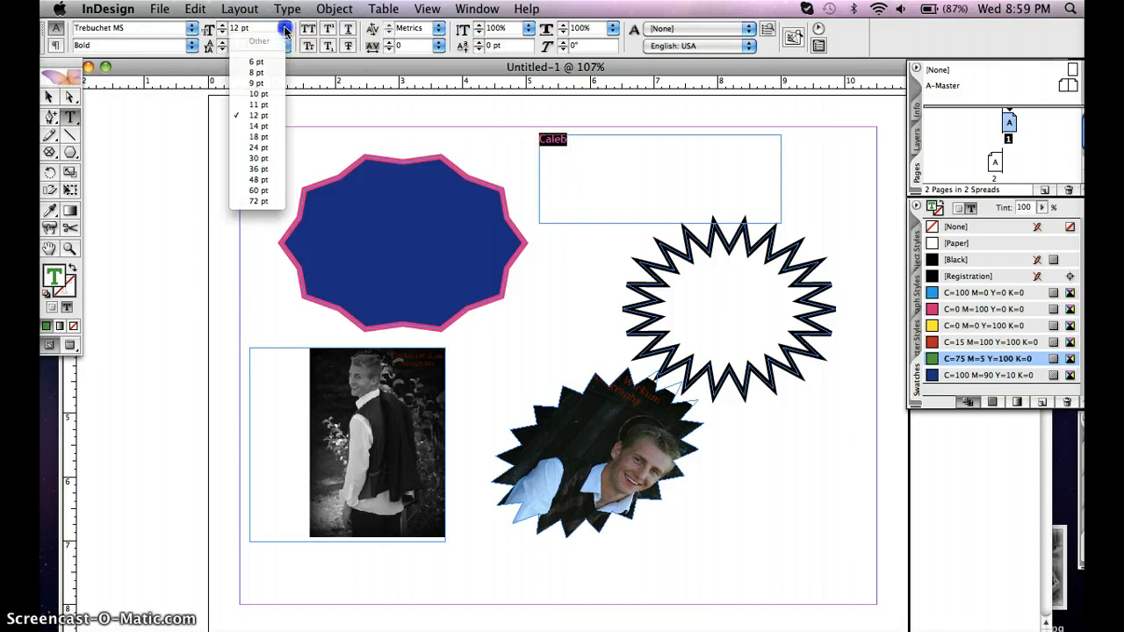
left_click(277, 169)
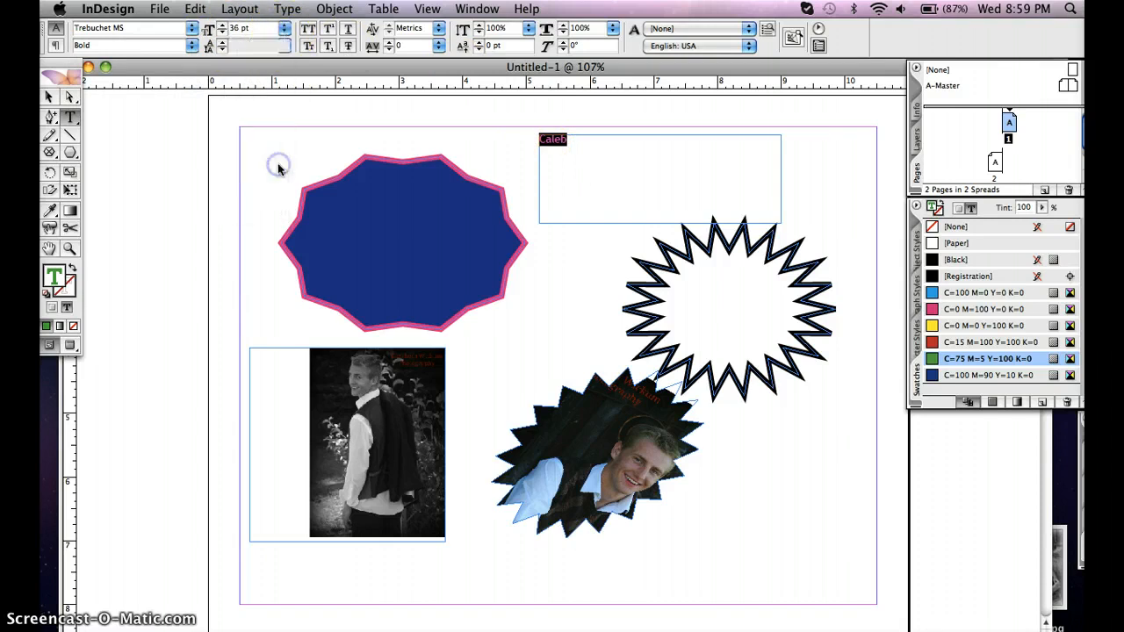
Try all caps, small caps and superscript on the name one at a time, switching each off again
left_click(309, 30)
left_click(309, 30)
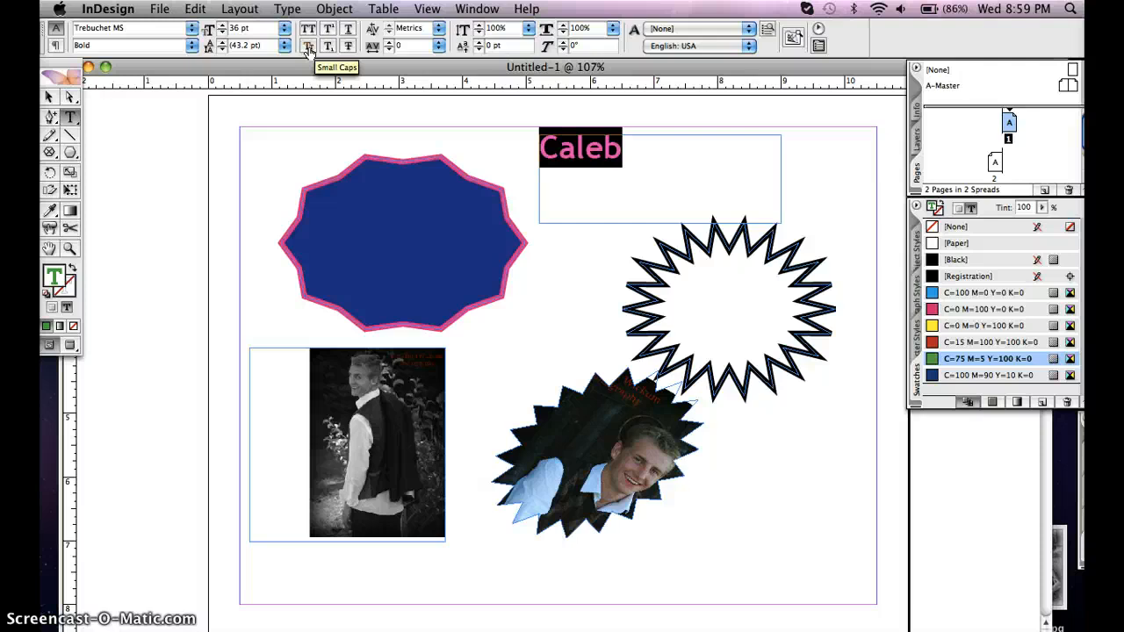
left_click(308, 46)
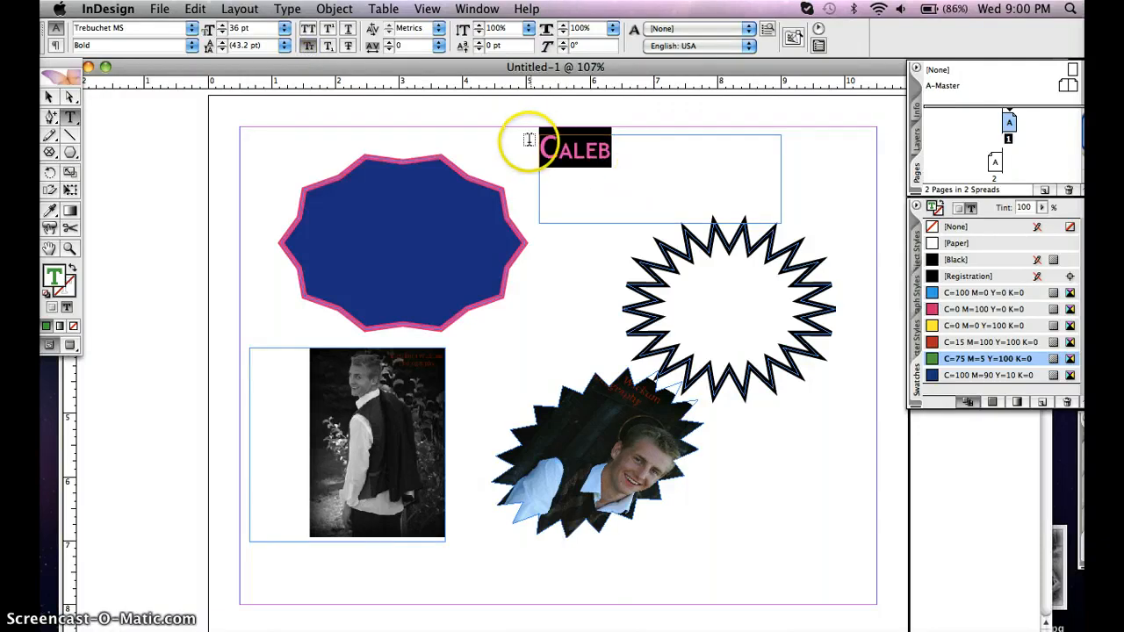
left_click(310, 48)
left_click(330, 29)
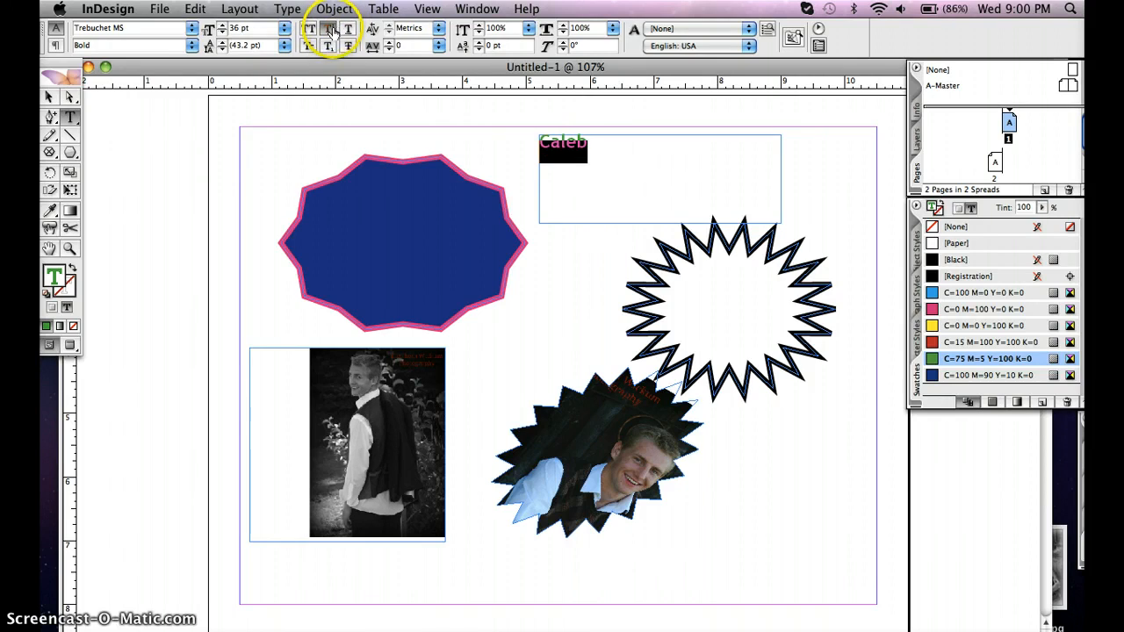
left_click(331, 29)
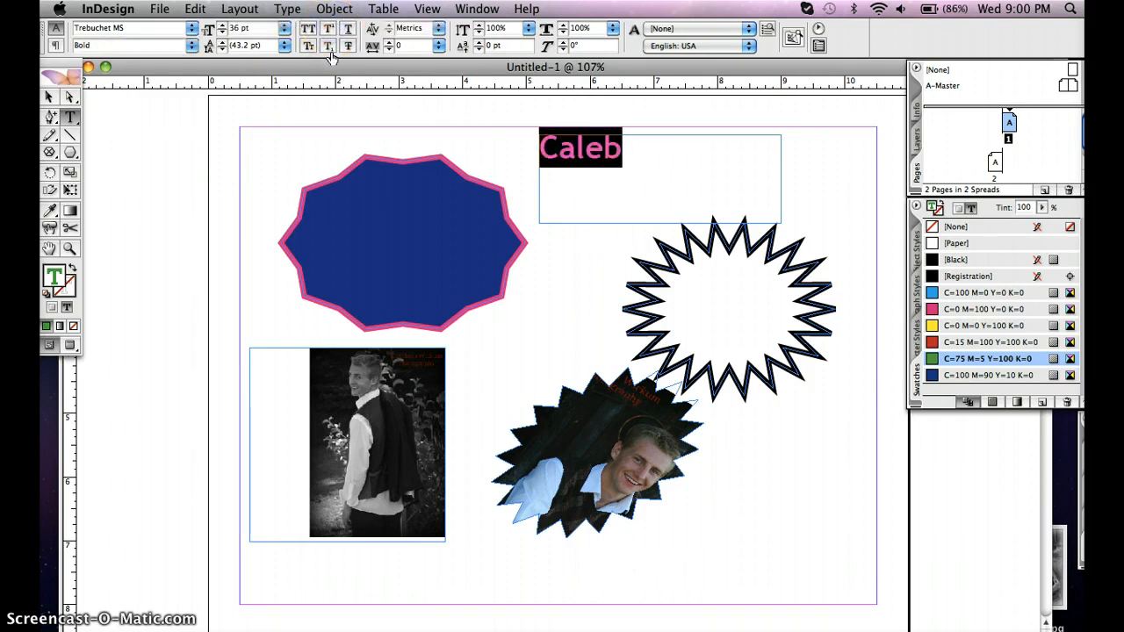
Try the name's tracking at 110 and tighten it to -140
left_click(389, 43)
left_click(390, 43)
left_click(389, 43)
left_click(389, 43)
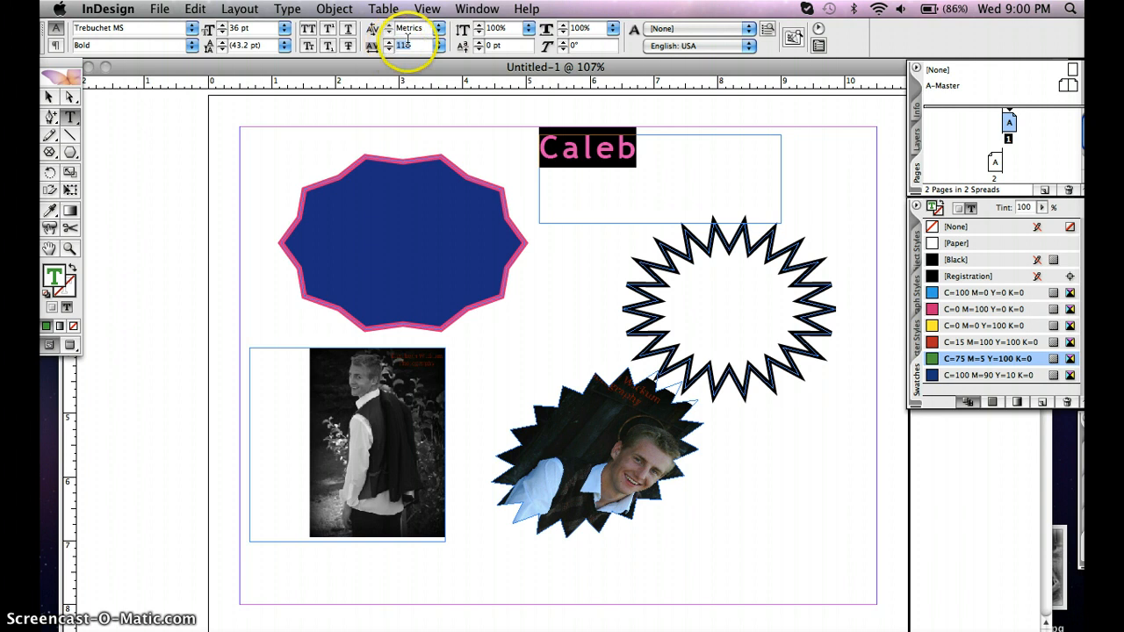
left_click(438, 45)
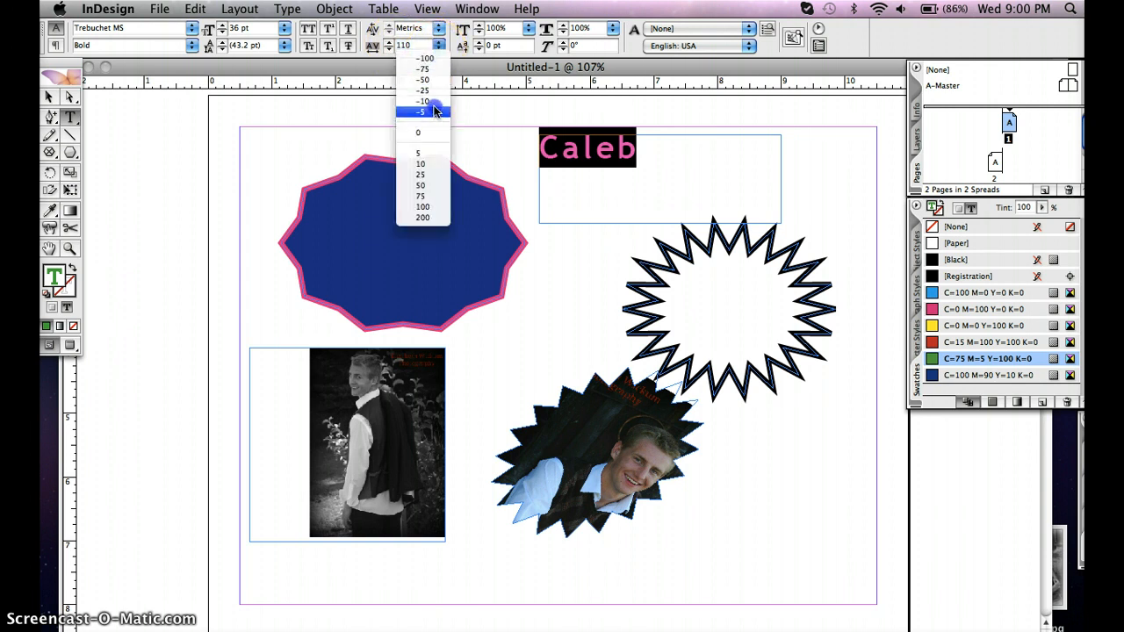
left_click(429, 101)
left_click(389, 49)
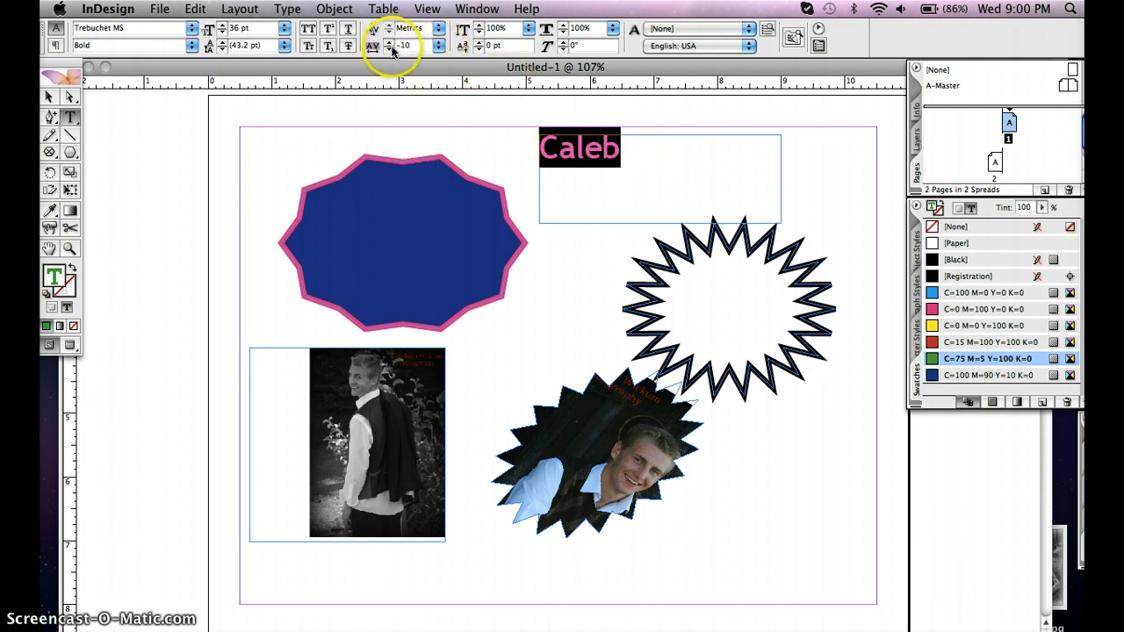
left_click(389, 49)
left_click(389, 49)
left_click(389, 49)
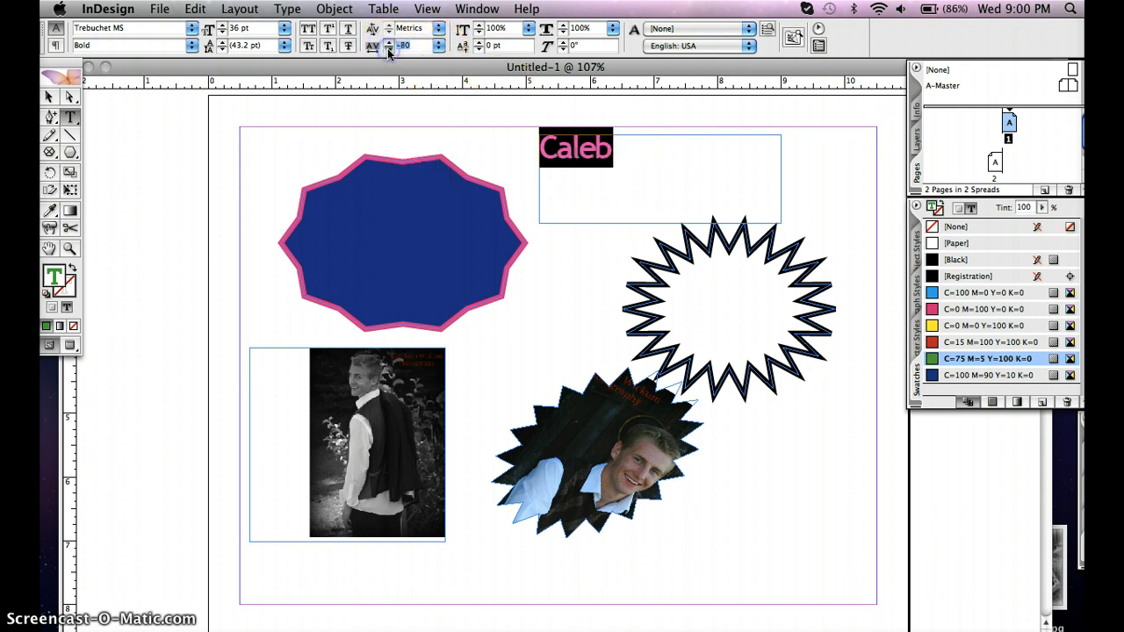
left_click(389, 49)
left_click(389, 49)
left_click(389, 49)
left_click(389, 49)
left_click(389, 49)
left_click(389, 49)
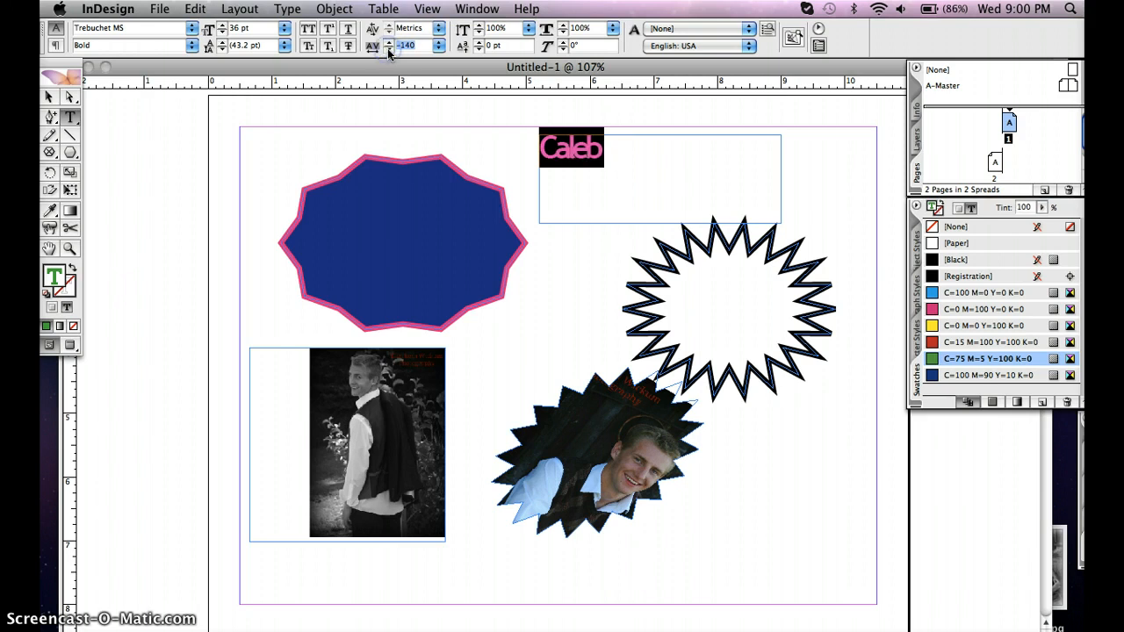
Scale the name's characters to 110% vertically and 175% horizontally
left_click(529, 28)
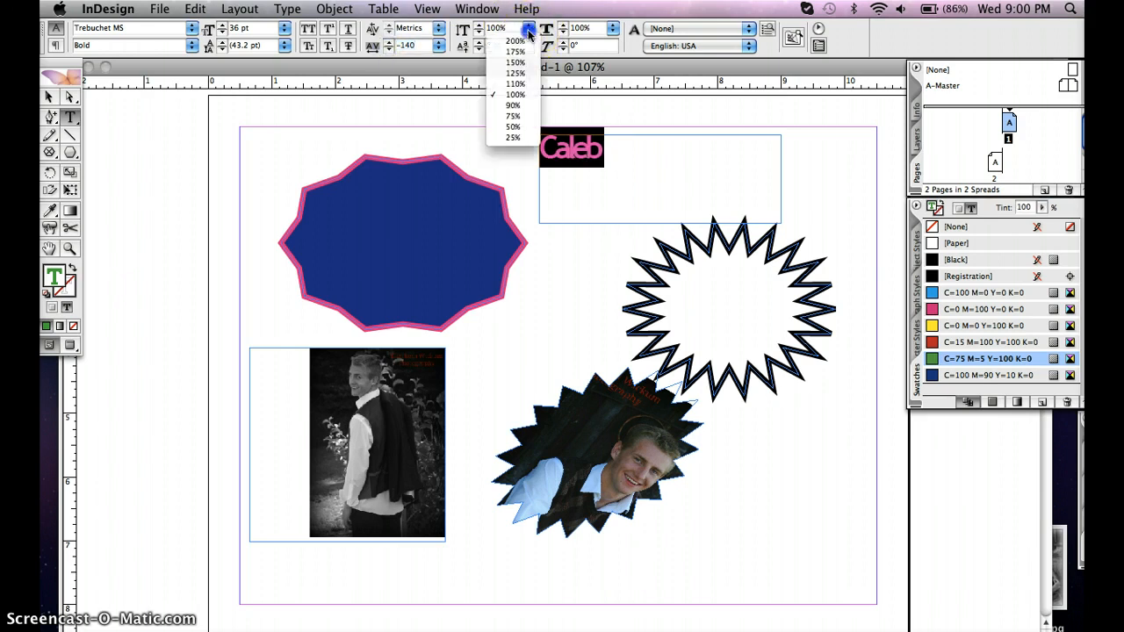
left_click(518, 85)
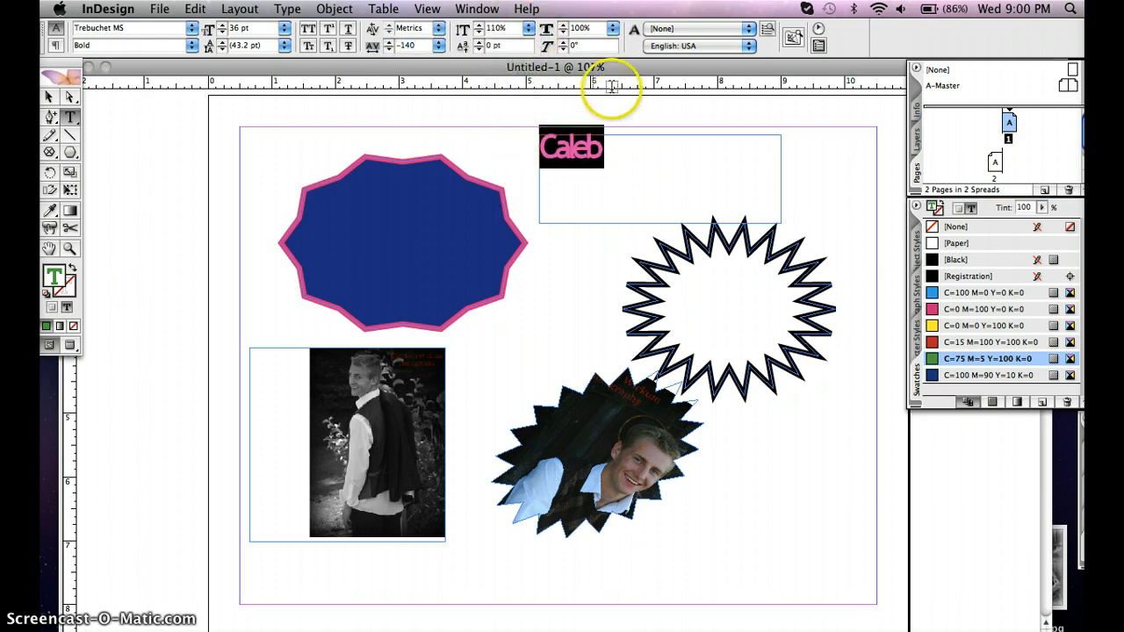
left_click(613, 31)
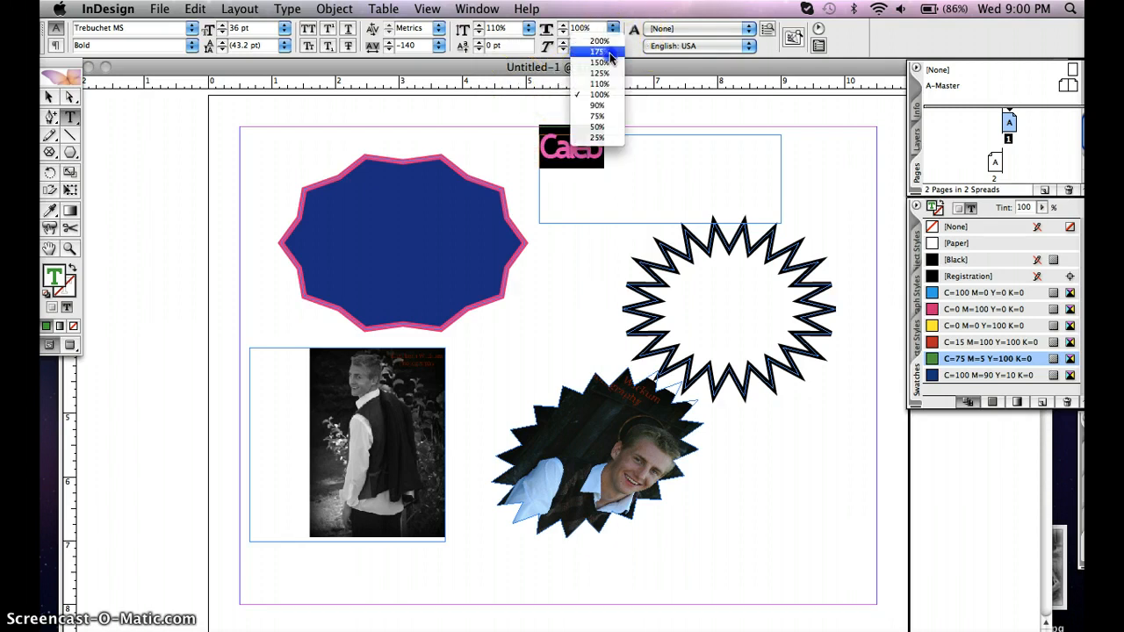
left_click(601, 52)
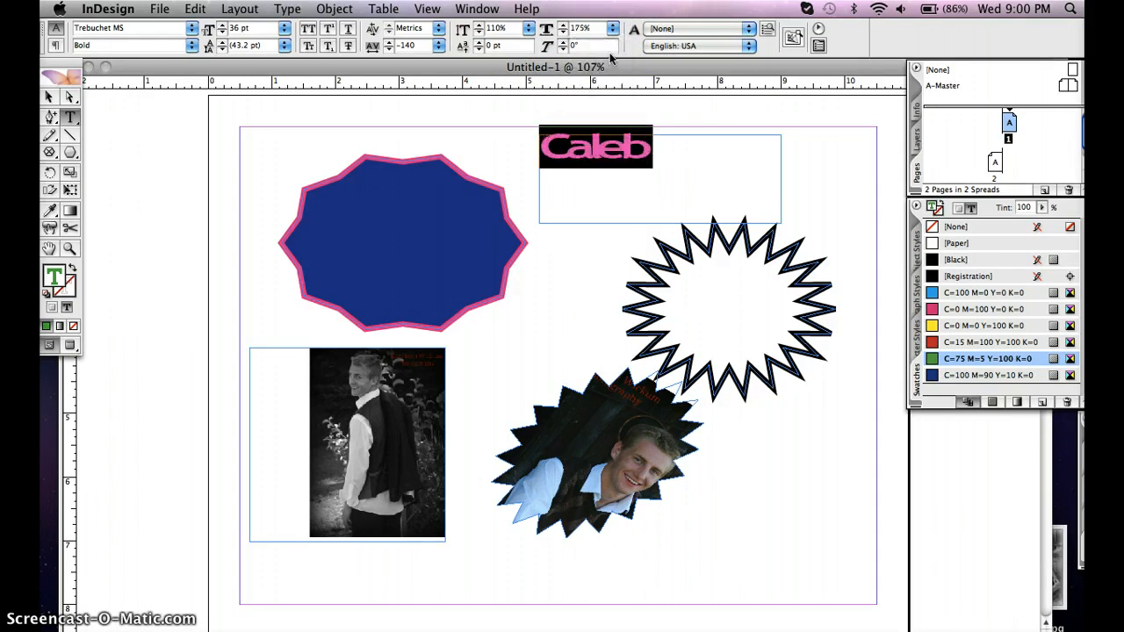
Skew the name's characters to a false italic of 10°
left_click(564, 45)
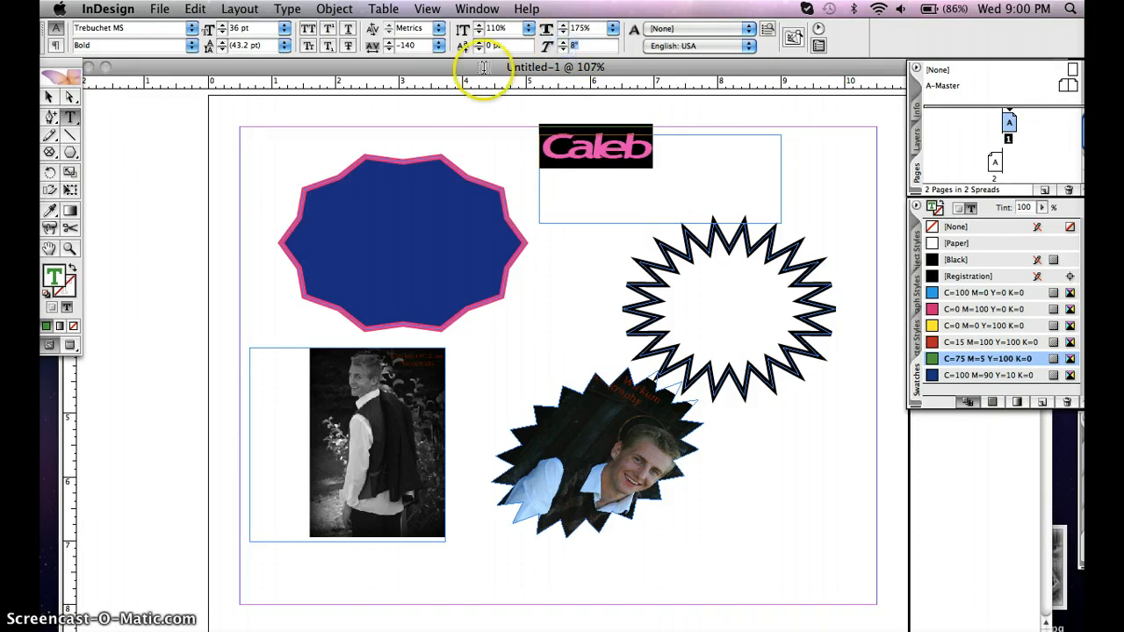
type("10")
key("Return")
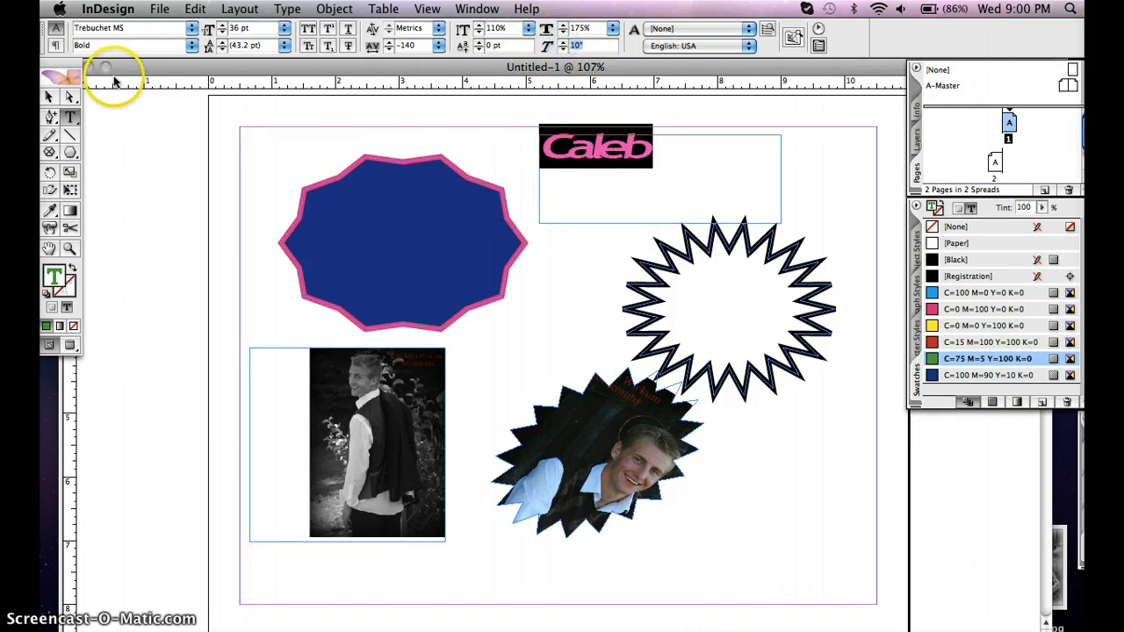
Centre the name's paragraph within its text frame
left_click(57, 46)
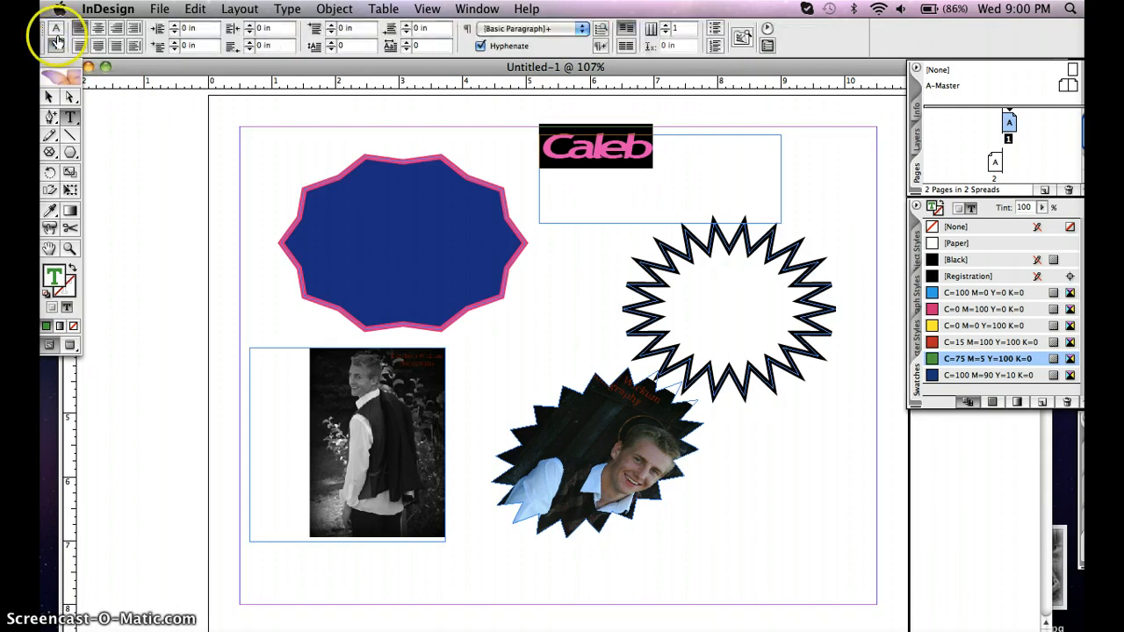
left_click(55, 28)
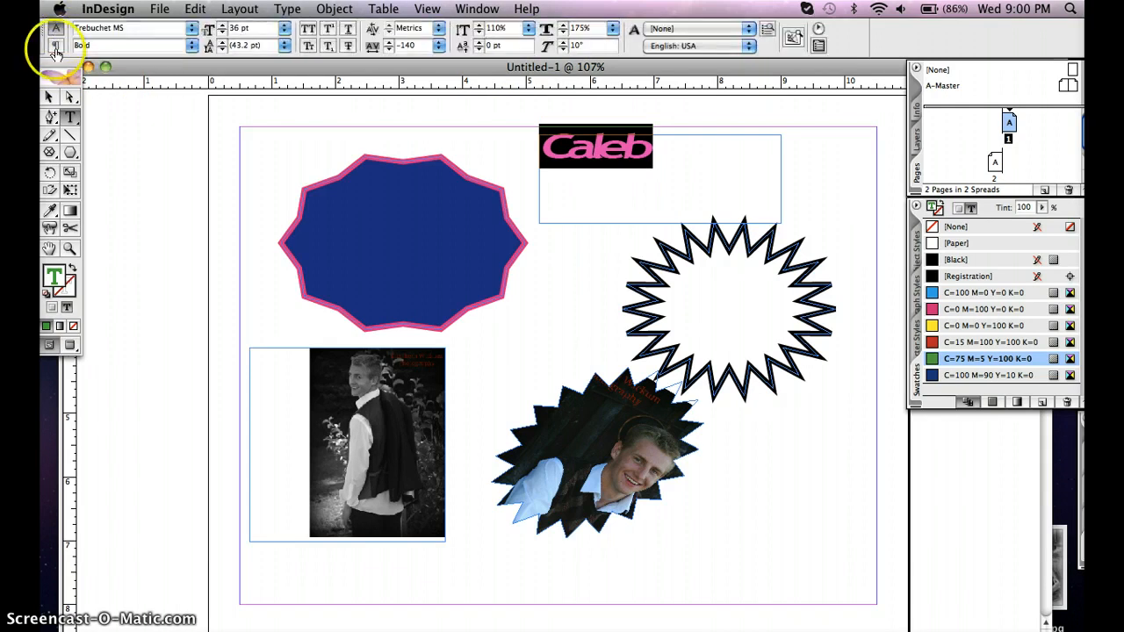
left_click(55, 47)
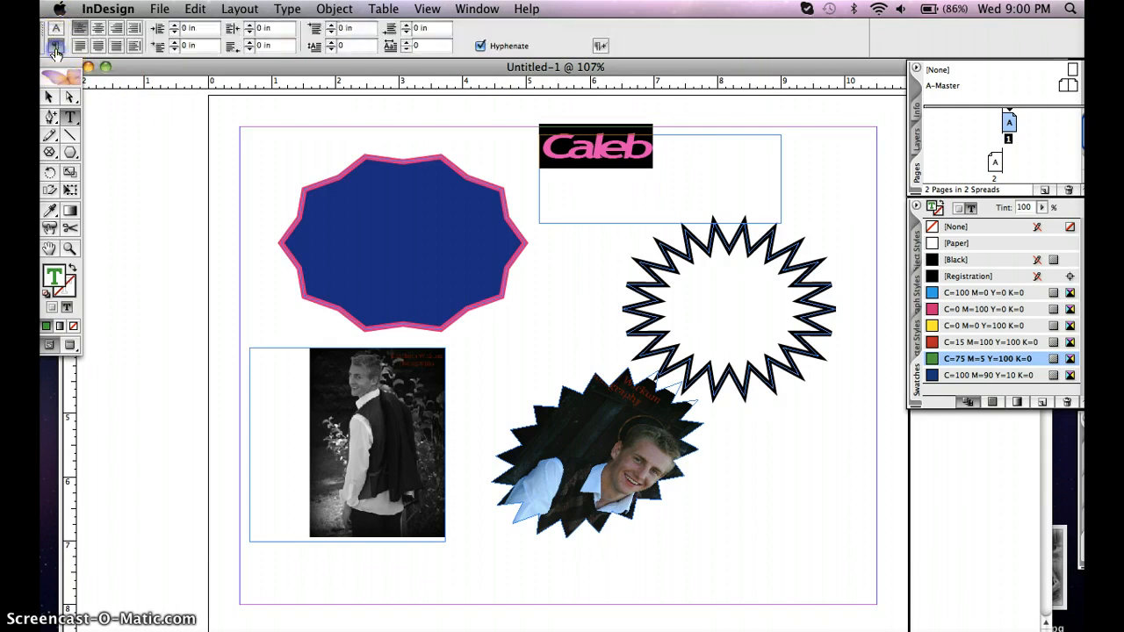
left_click(97, 29)
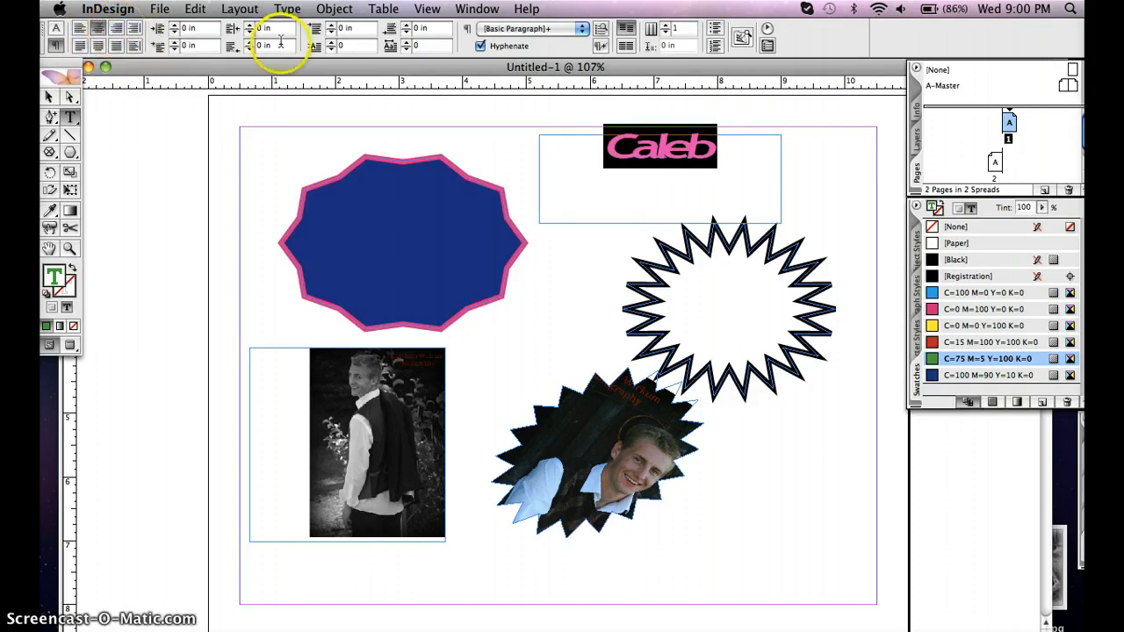
Give the name's paragraph a left indent of 0.25 in and a first-line indent of -0.25 in
left_click(175, 26)
left_click(174, 27)
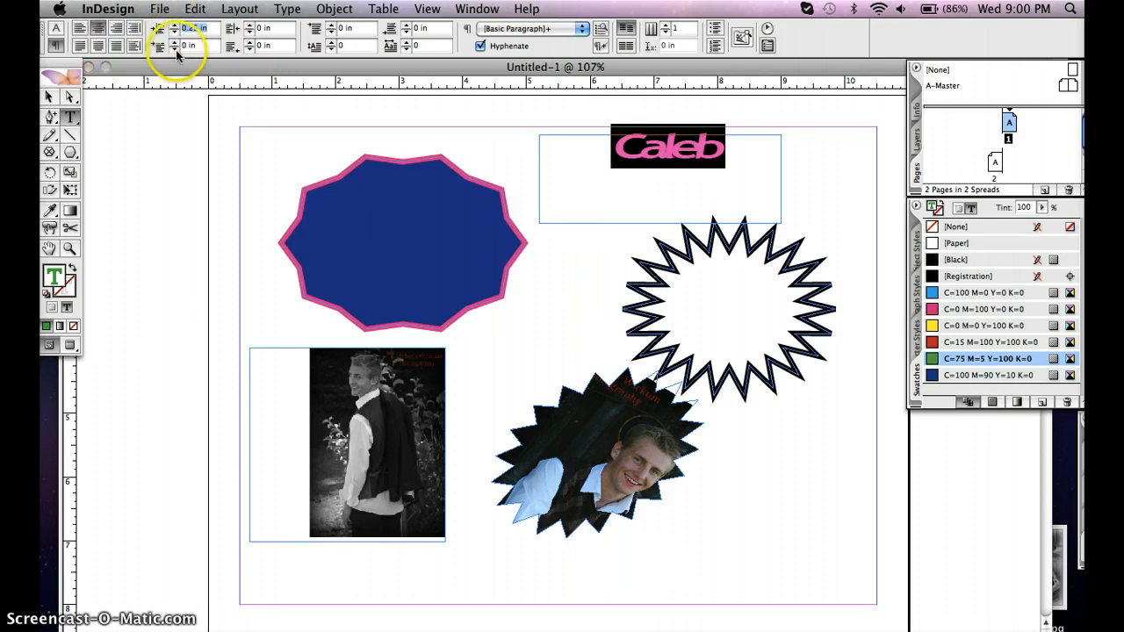
left_click(174, 50)
left_click(174, 49)
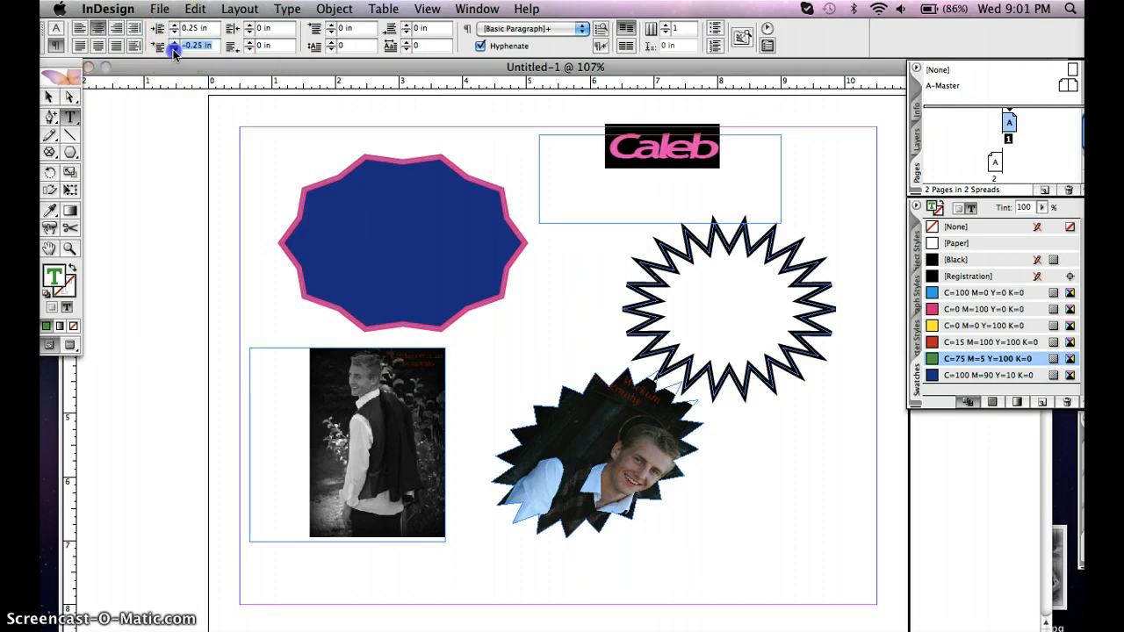
left_click(711, 215)
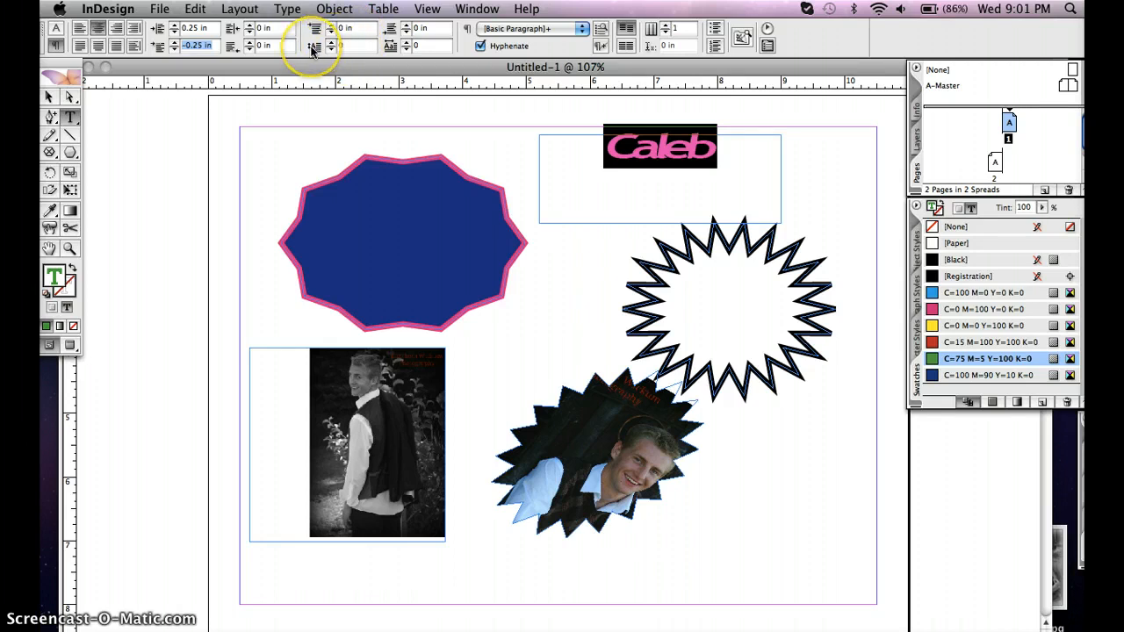
left_click(347, 46)
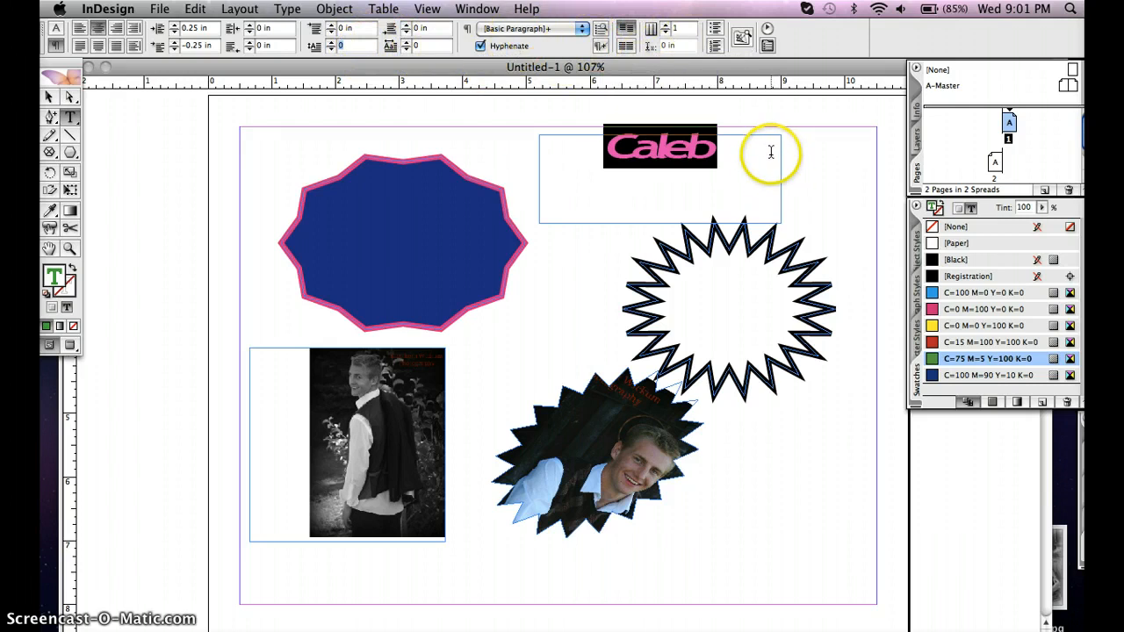
Delete all the shapes, photo frames and the text frame from page 1
left_click(49, 97)
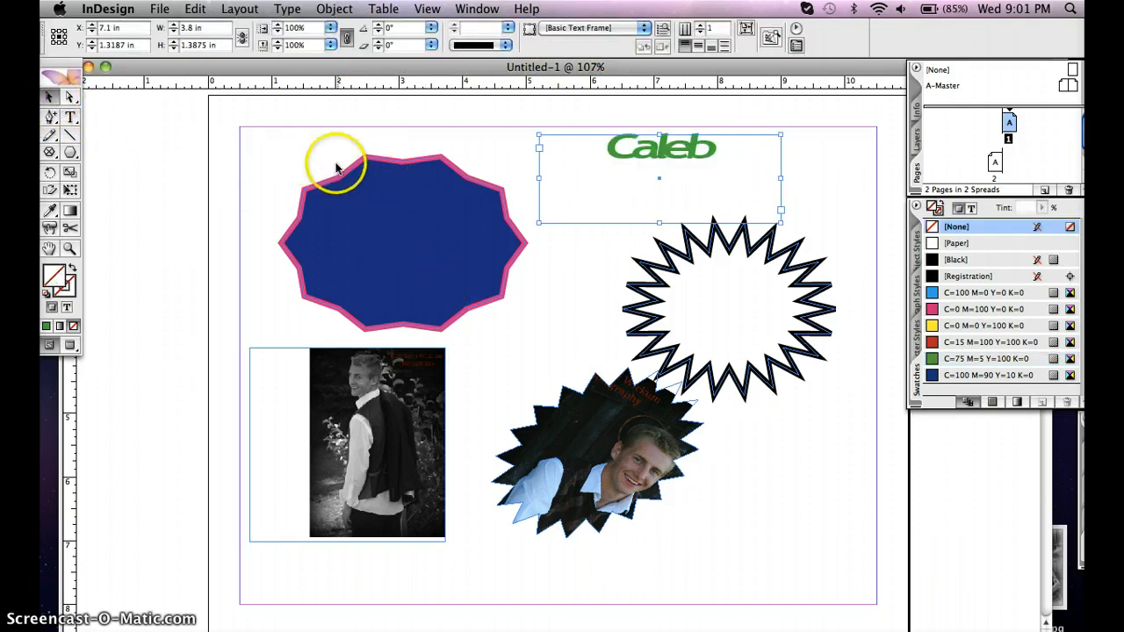
left_click_drag(339, 163, 811, 536)
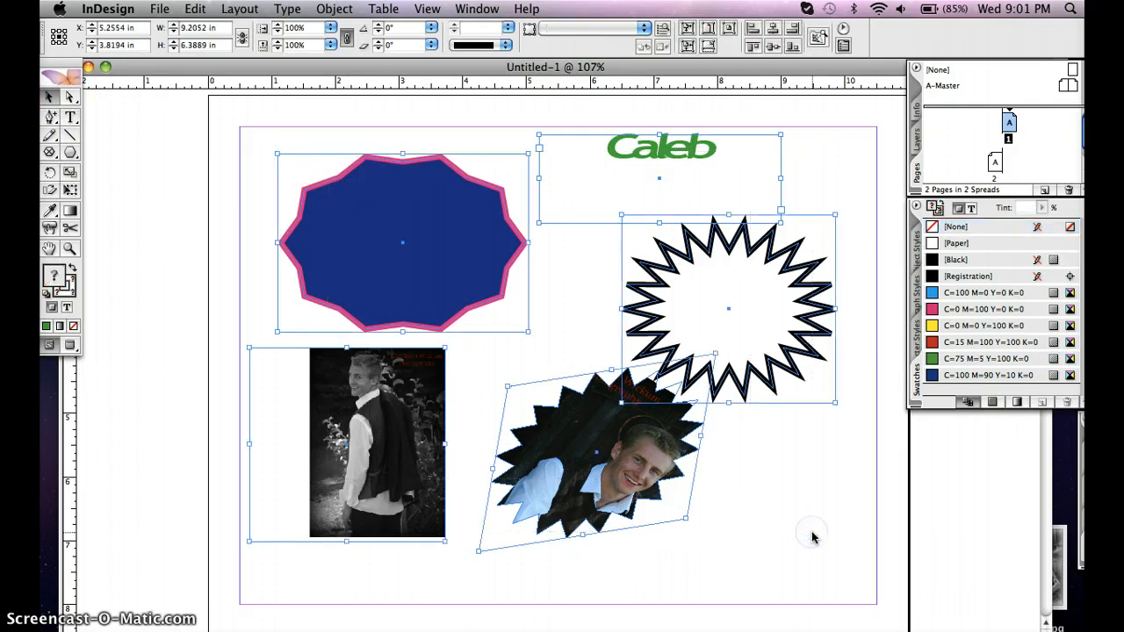
key("Delete")
left_click(795, 467)
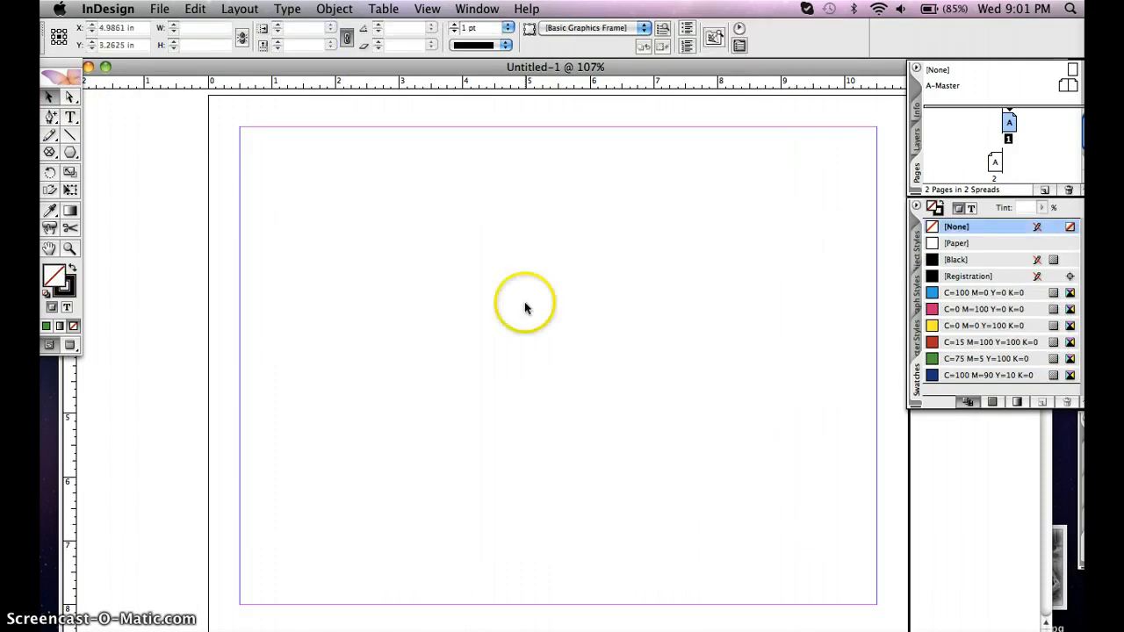